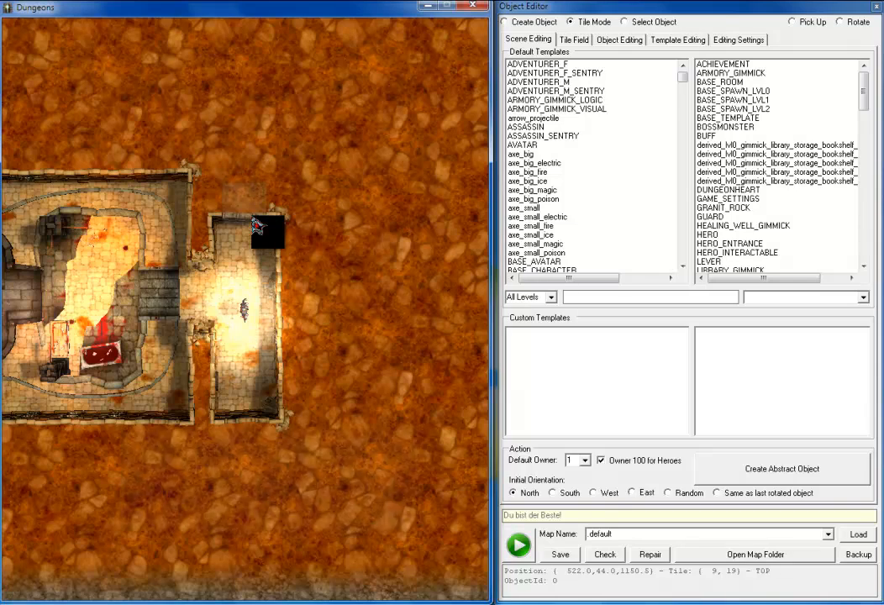
- Inspect the dungeon around the starting rooms by moving, zooming and rotating the camera
key(w)
key(d)
key(s)
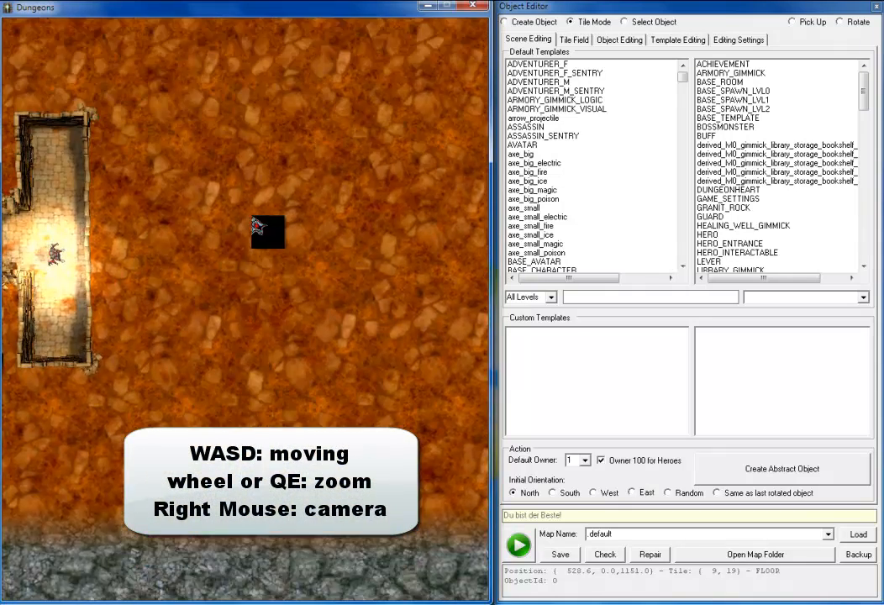
key(a)
key(w)
key(d)
key(s)
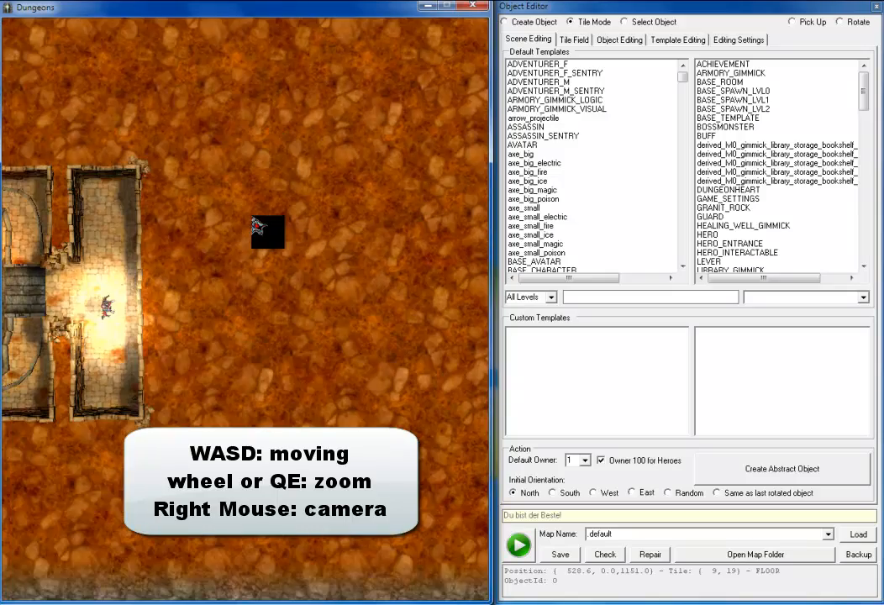
scroll(252, 217, down, 3)
scroll(252, 217, up, 3)
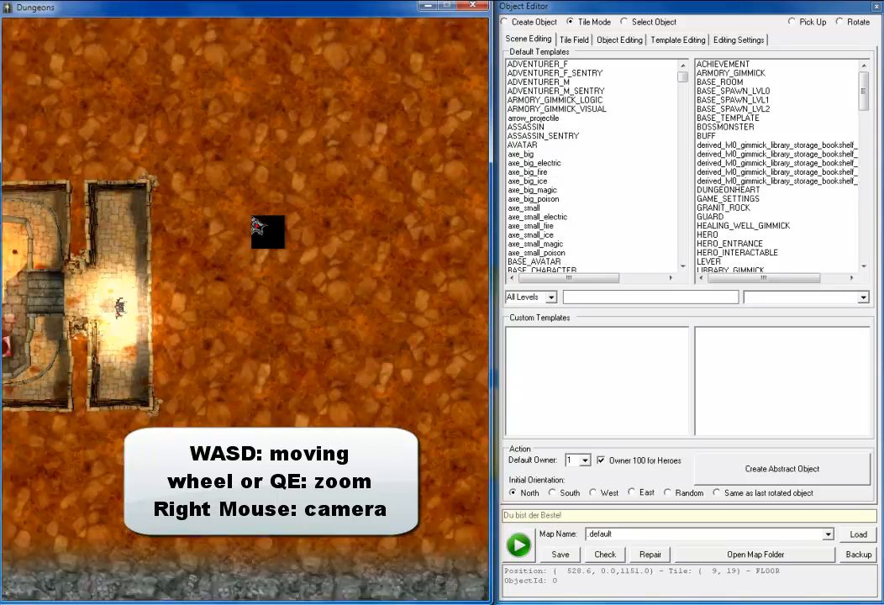
scroll(252, 217, down, 3)
scroll(252, 216, up, 2)
scroll(257, 225, down, 2)
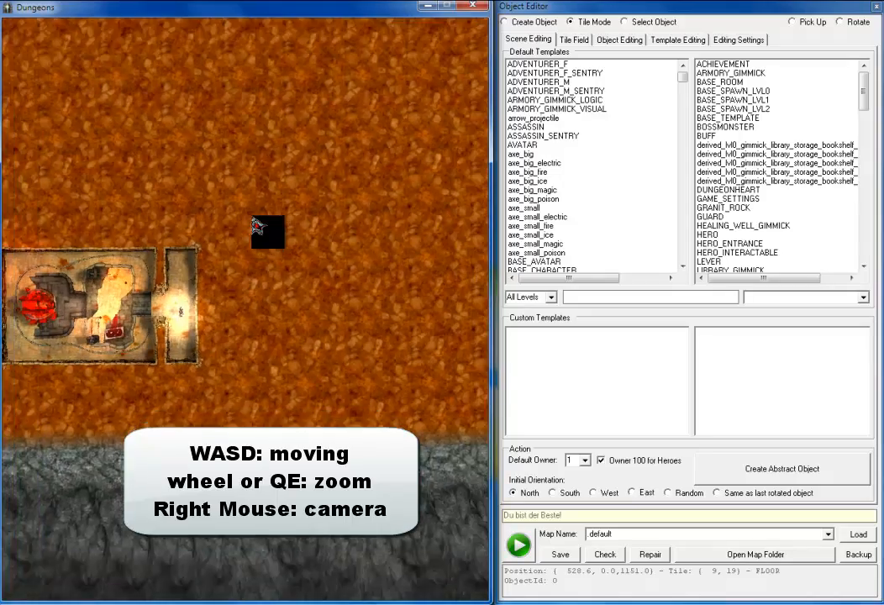
scroll(257, 225, up, 3)
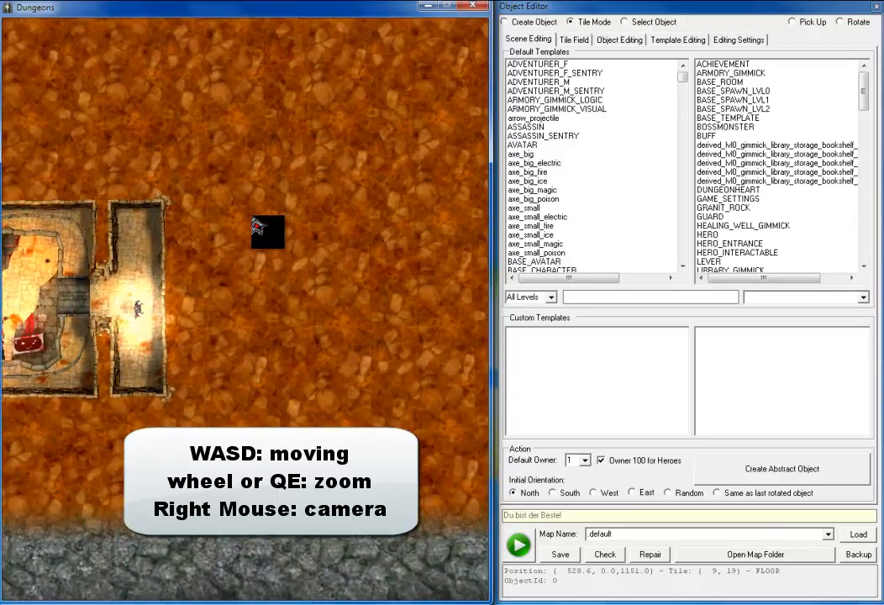
key(a)
scroll(252, 202, up, 3)
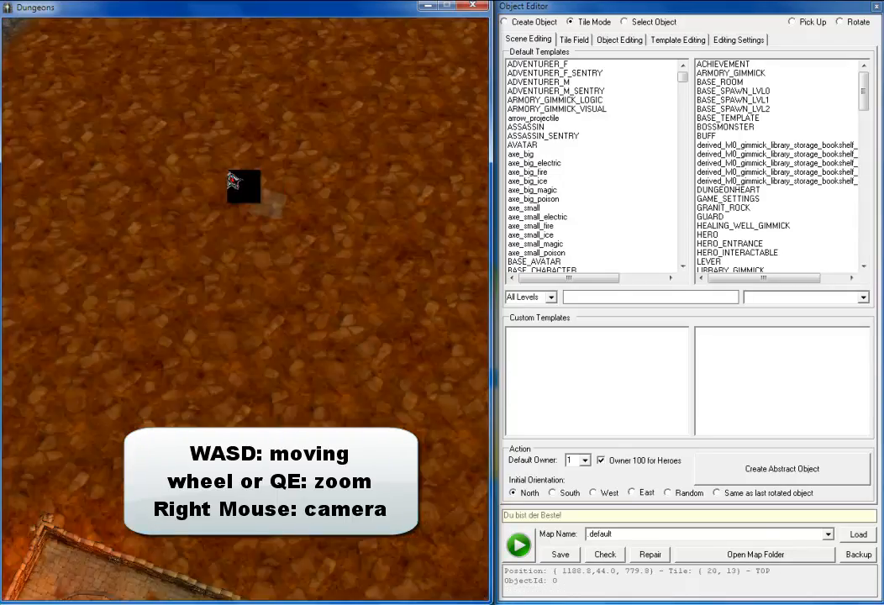
scroll(262, 235, down, 4)
scroll(294, 184, up, 4)
right_drag(300, 166, 500, 130)
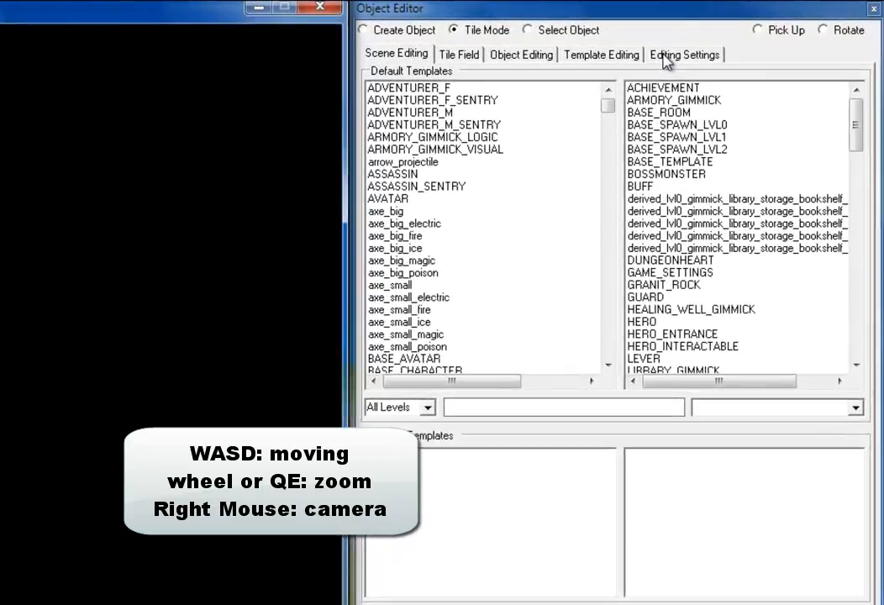
- Reset the camera to its default view
click(737, 41)
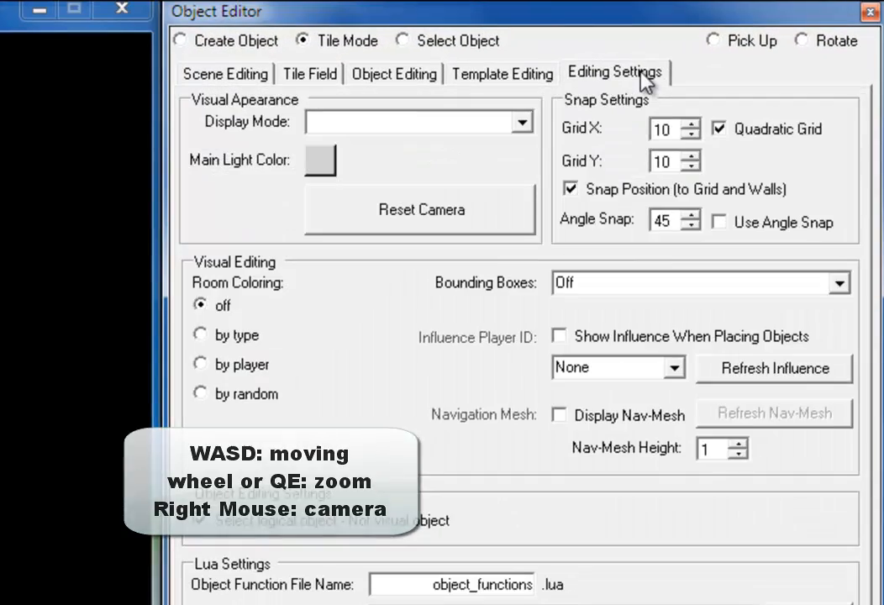
click(394, 221)
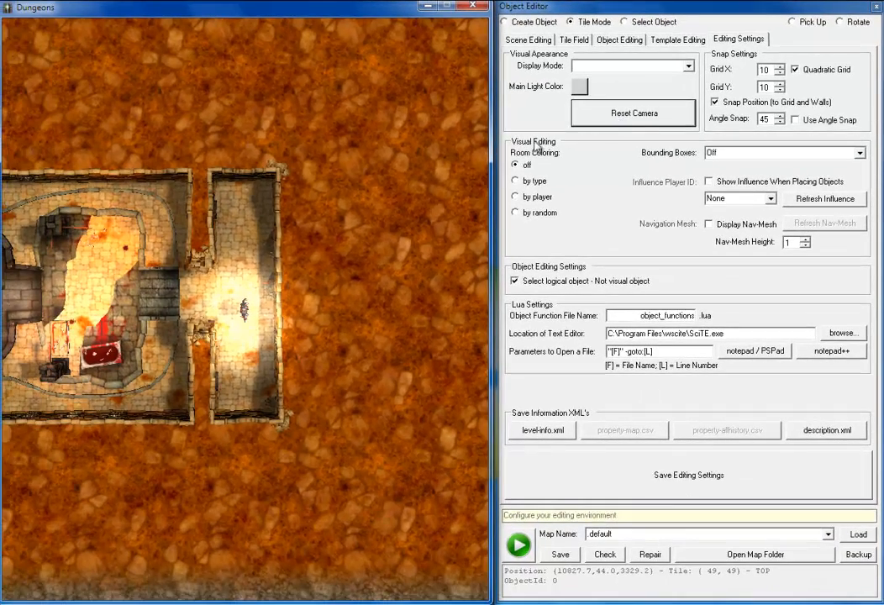
- In Tile Mode, dig a corridor from the starting hallway going north, east and north again, ending in a rectangular room
click(577, 24)
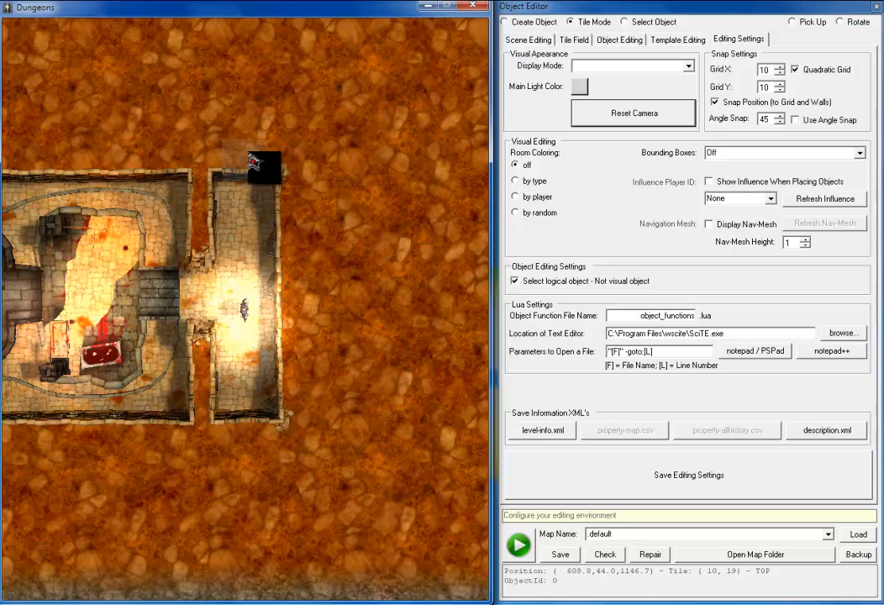
middle_drag(253, 159, 218, 363)
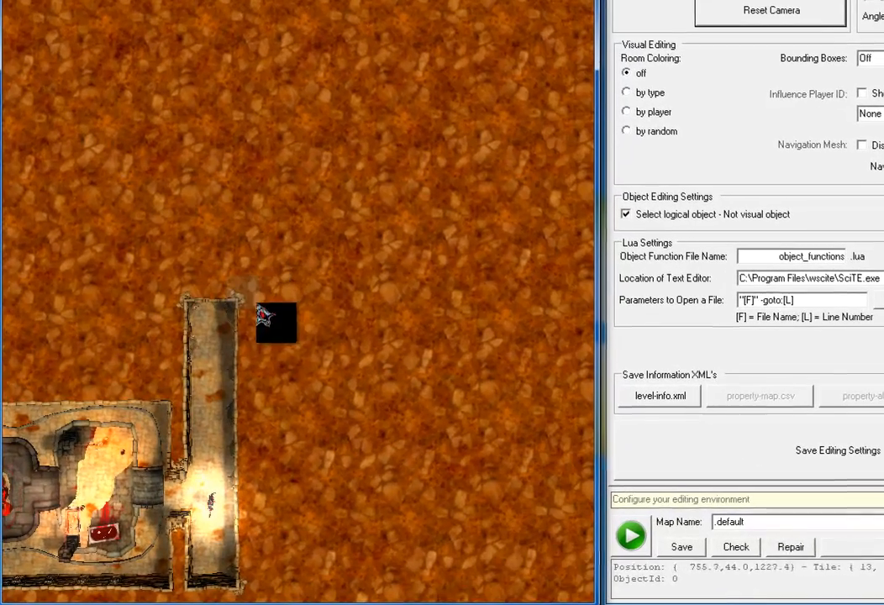
mouse_move(262, 314)
mouse_down()
mouse_move(410, 321)
mouse_move(418, 147)
mouse_move(384, 110)
mouse_move(461, 158)
mouse_move(451, 145)
mouse_up()
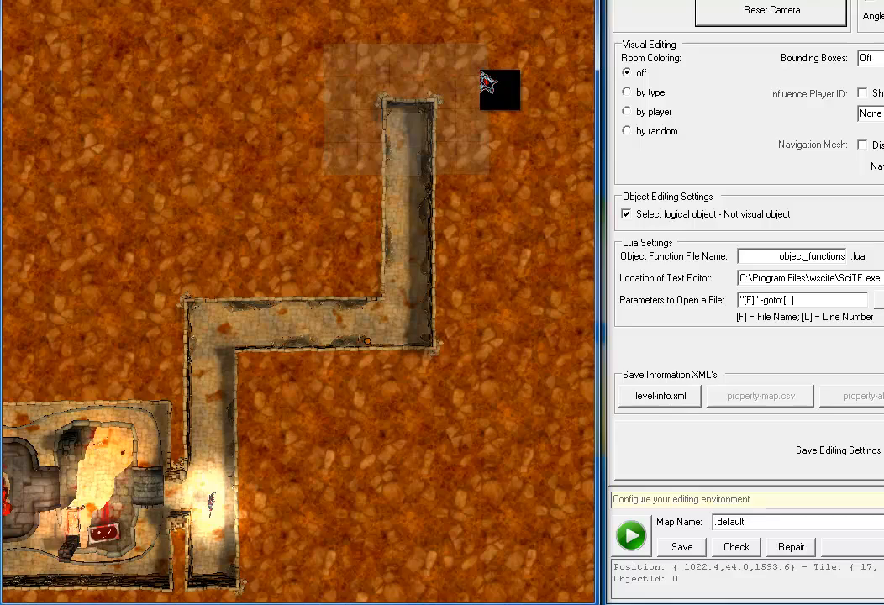
click(488, 81)
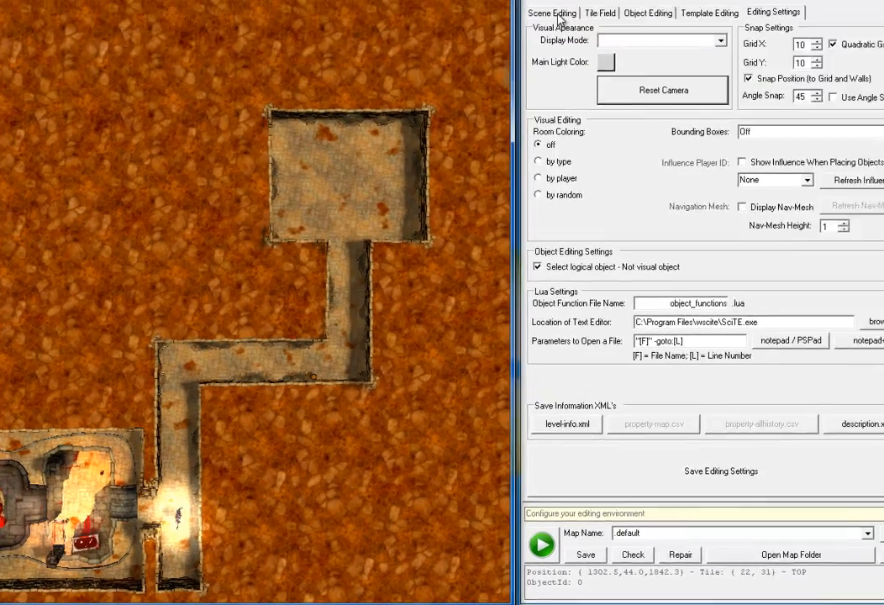
- Find the derived_lvl0_gimmick_healing_well template by filtering for "heal" and place it in the centre of the newly dug room
click(526, 39)
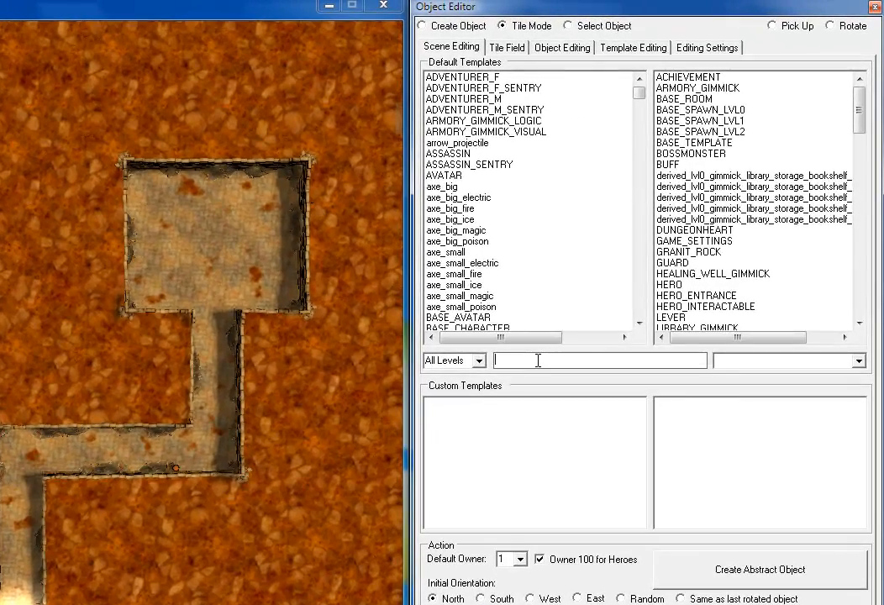
text(h)
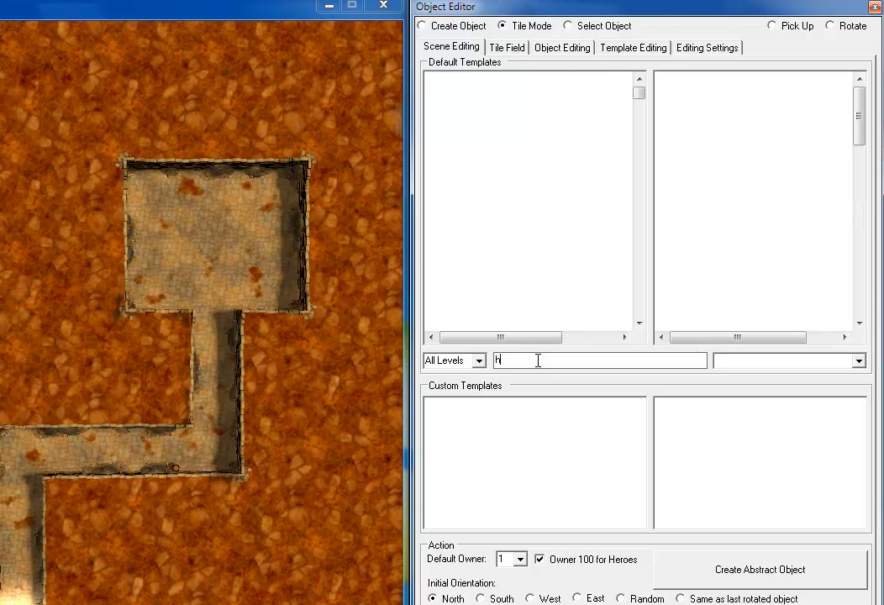
text(eal)
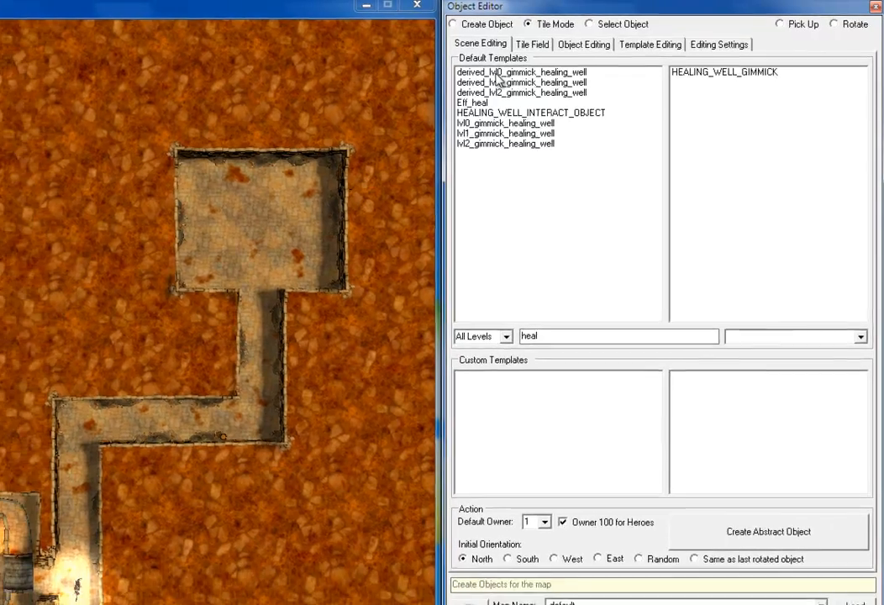
click(492, 77)
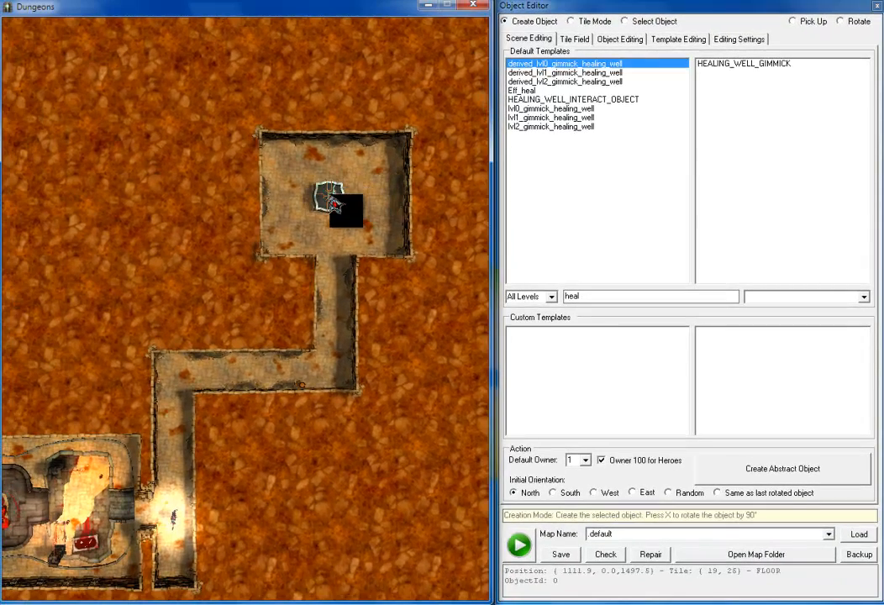
click(334, 199)
right_click(384, 175)
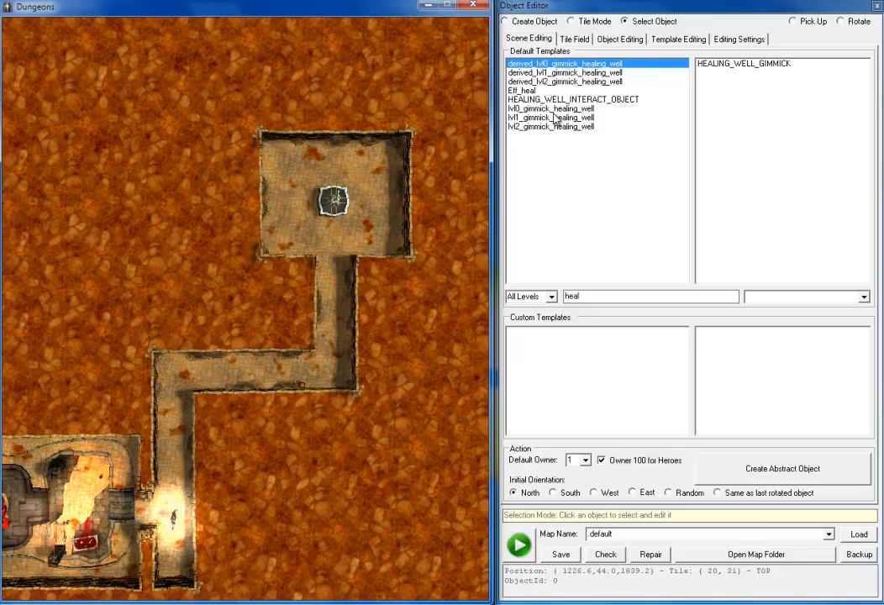
- Filter the default templates by "gate" and pick derived_lvl0_room_herogate for placement, trying out its rotations
double_click(602, 296)
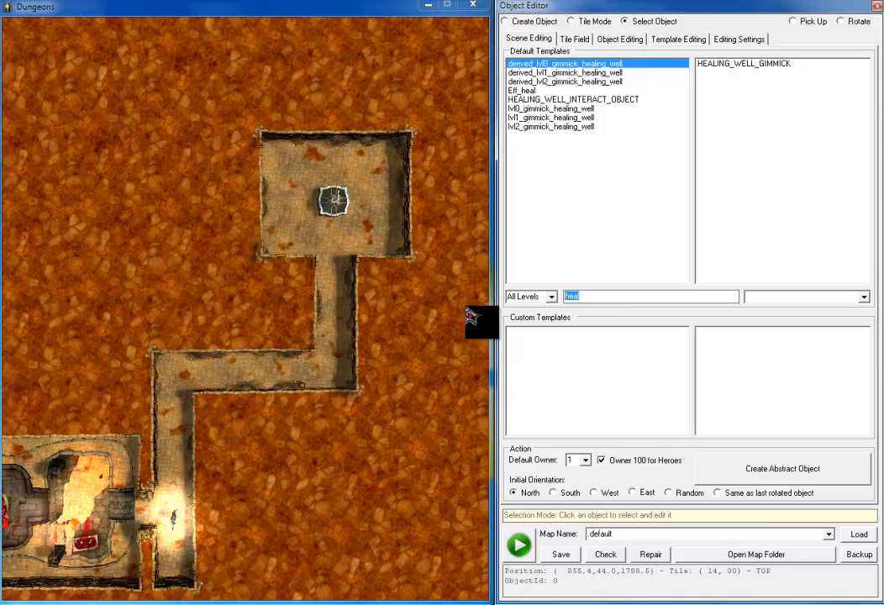
text(gate)
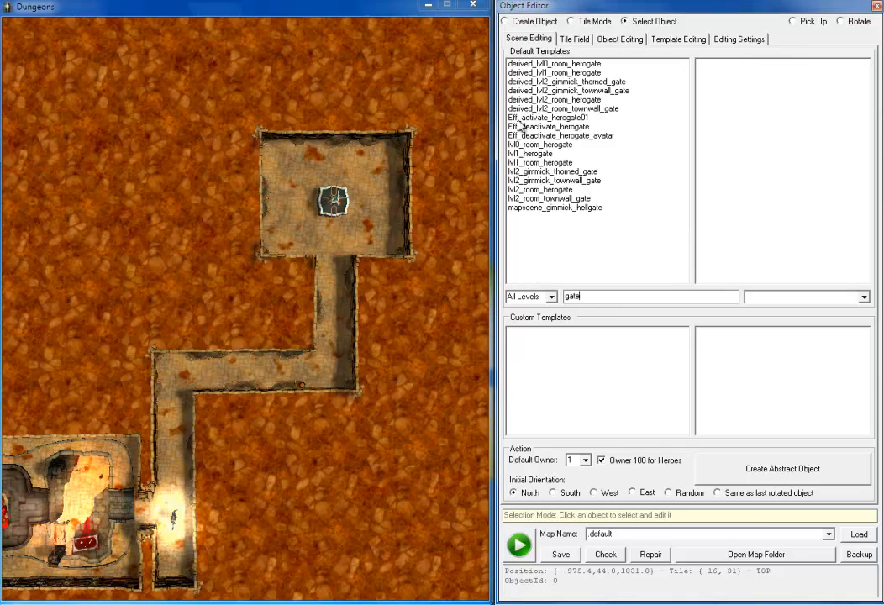
click(552, 65)
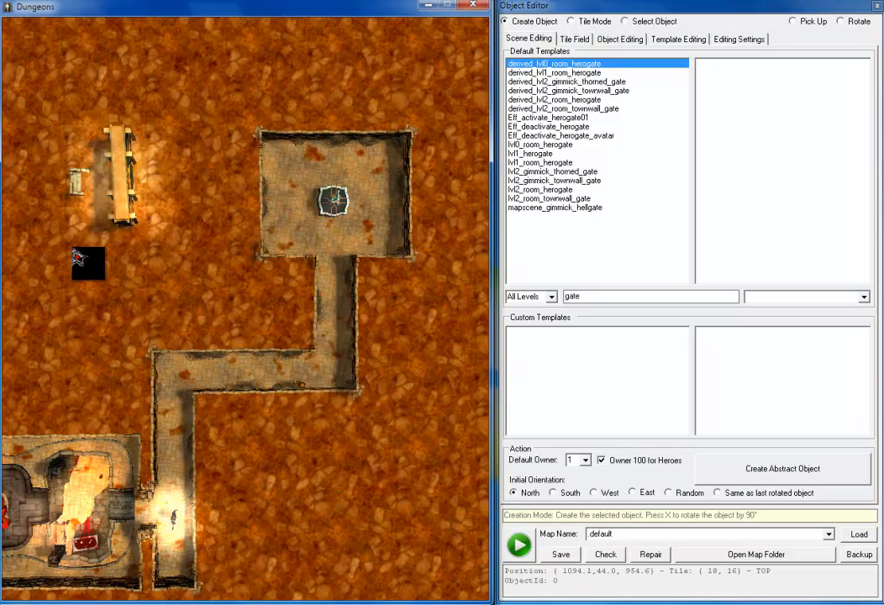
key(x)
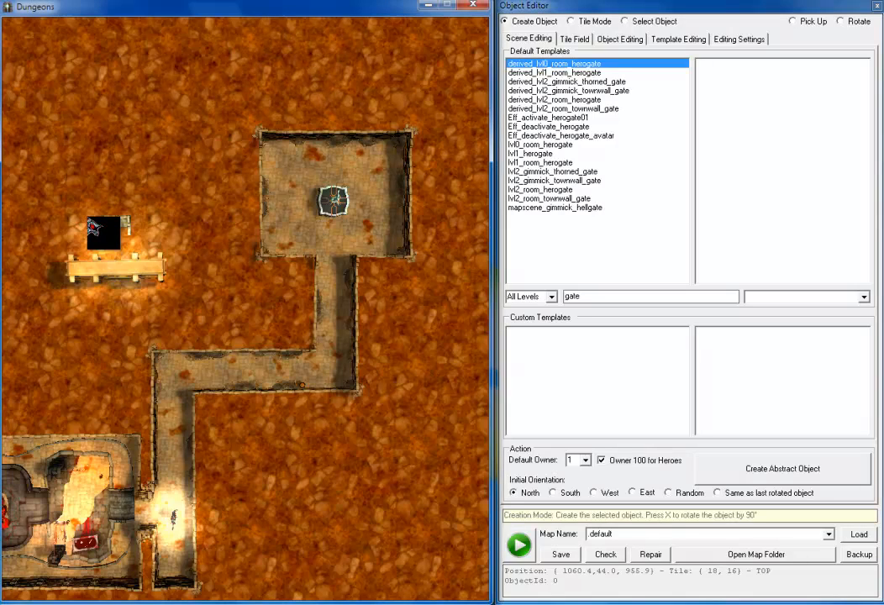
key(x)
key(x)
key(x)
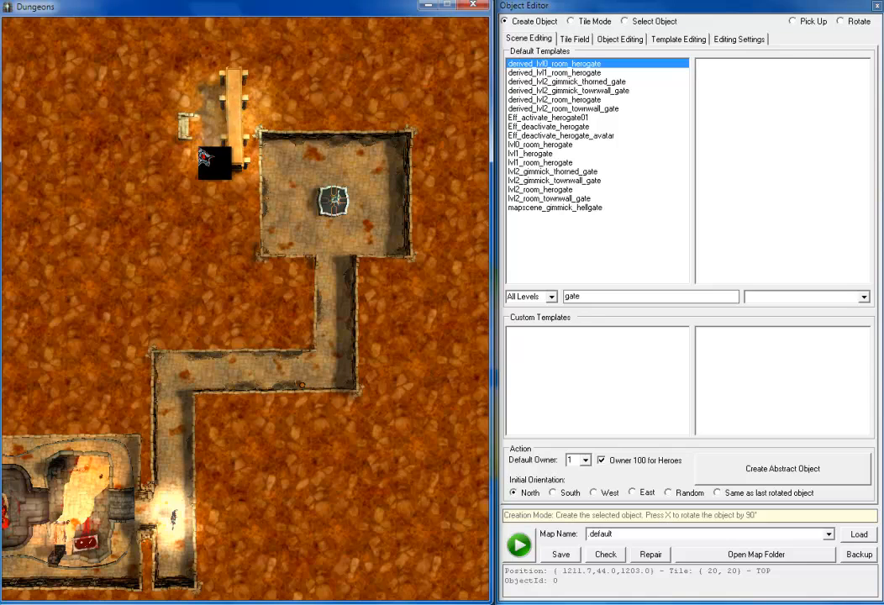
- Place the hero gate room, rotated by 180°, in the solid ground well east of the healing well room
key(w)
key(d)
key(s)
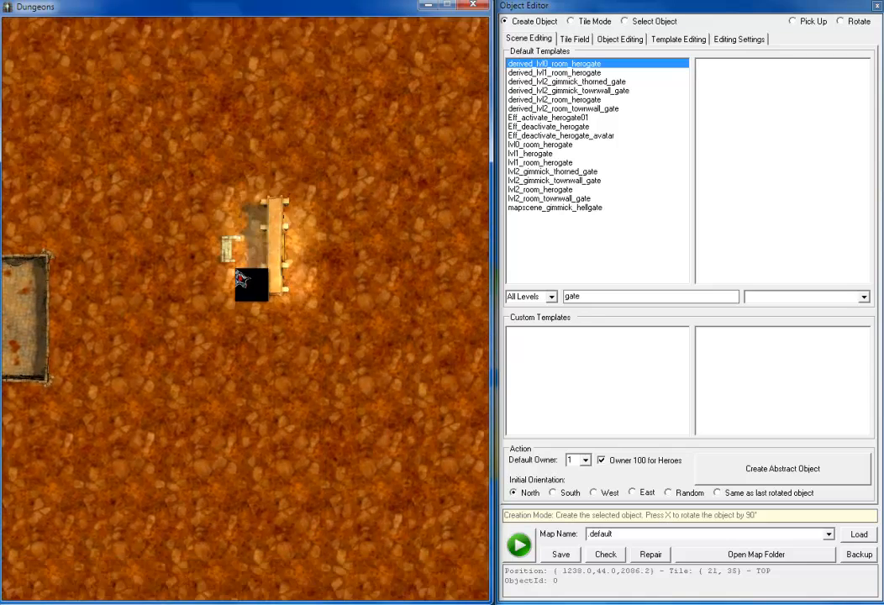
key(x)
key(x)
key(d)
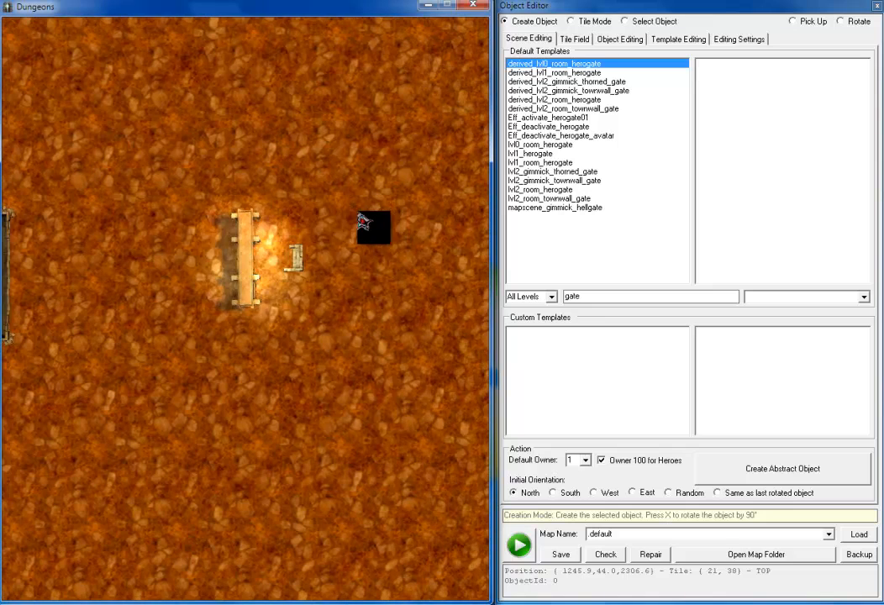
click(334, 217)
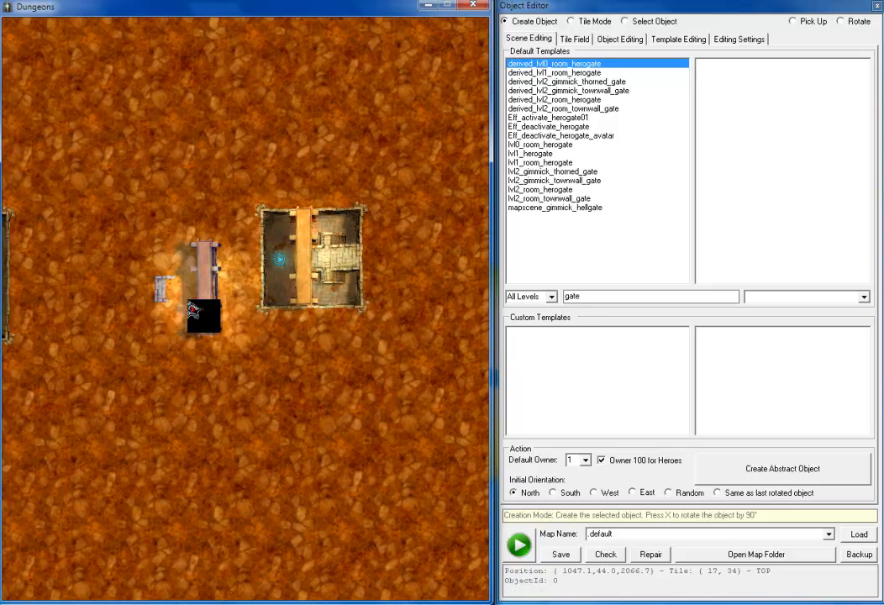
right_click(189, 300)
- Filter the templates by "enabl" and place derived_lvl0_room_slime in the solid ground southeast of the starting corridor
key(a)
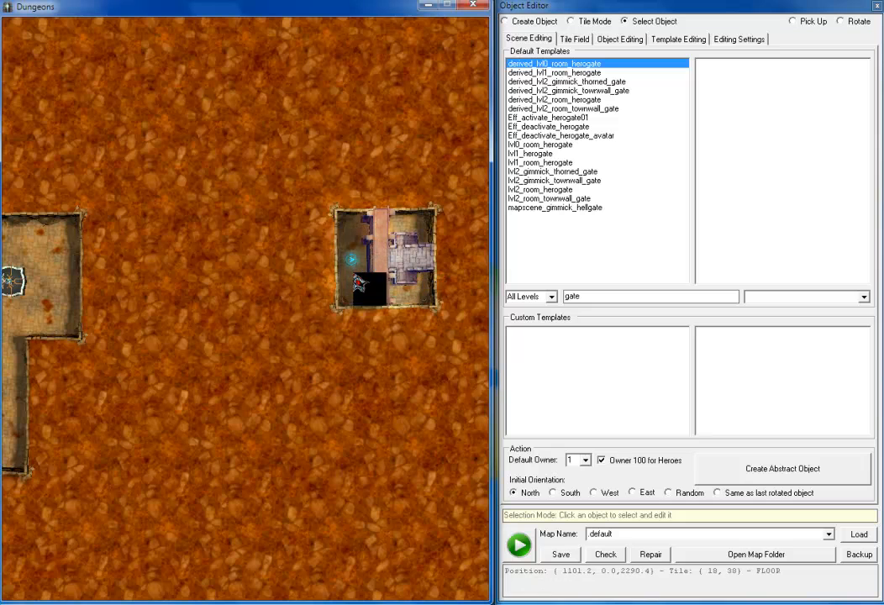
key(a)
key(d)
key(s)
key(a)
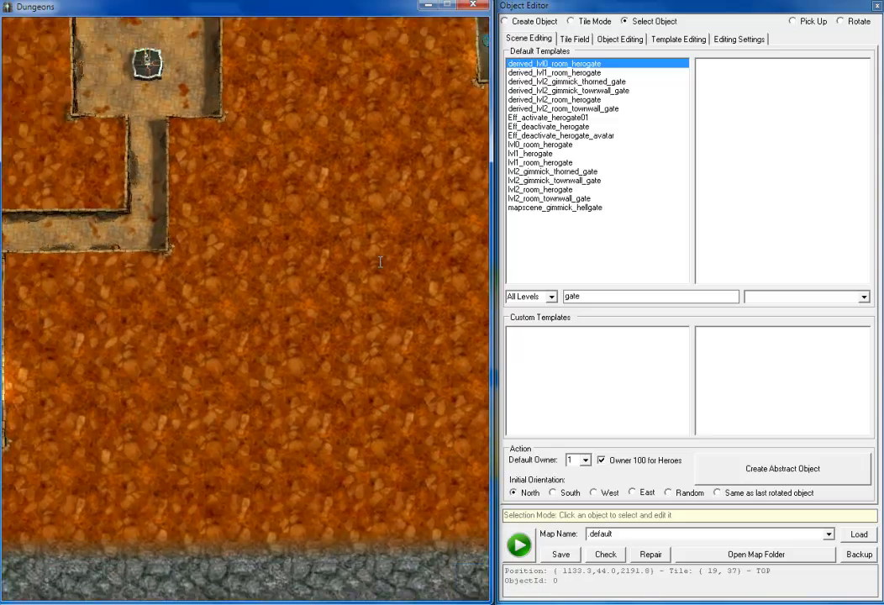
key(w)
key(a)
drag(600, 297, 507, 299)
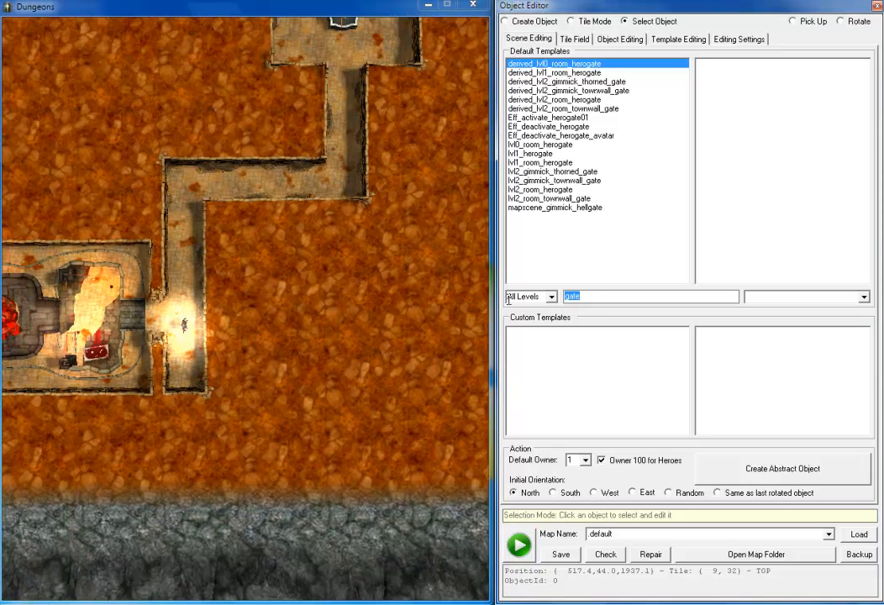
text(enabl)
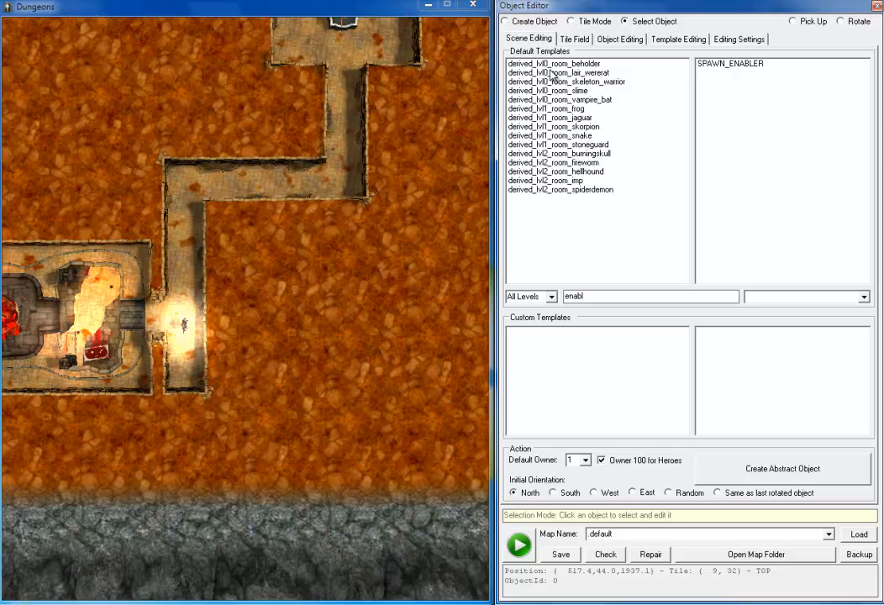
click(555, 90)
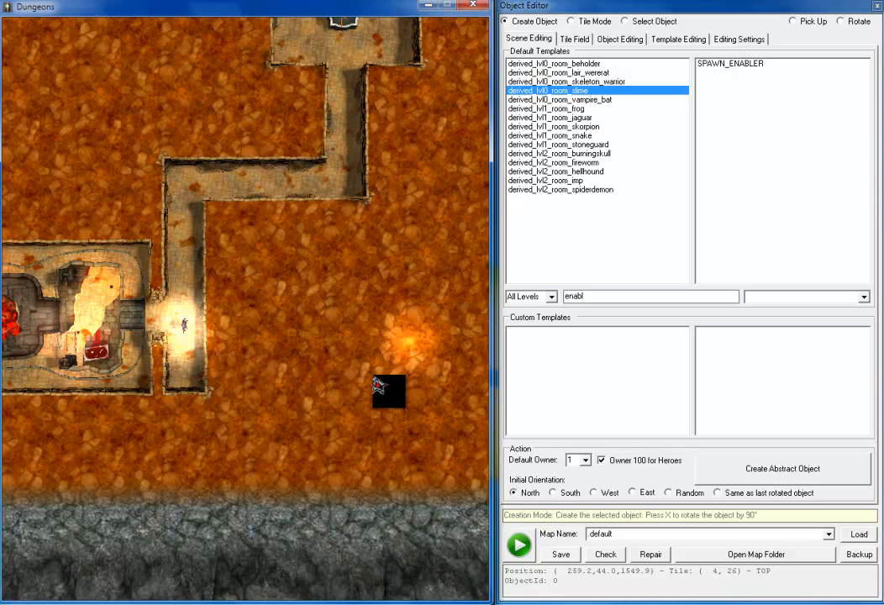
click(344, 415)
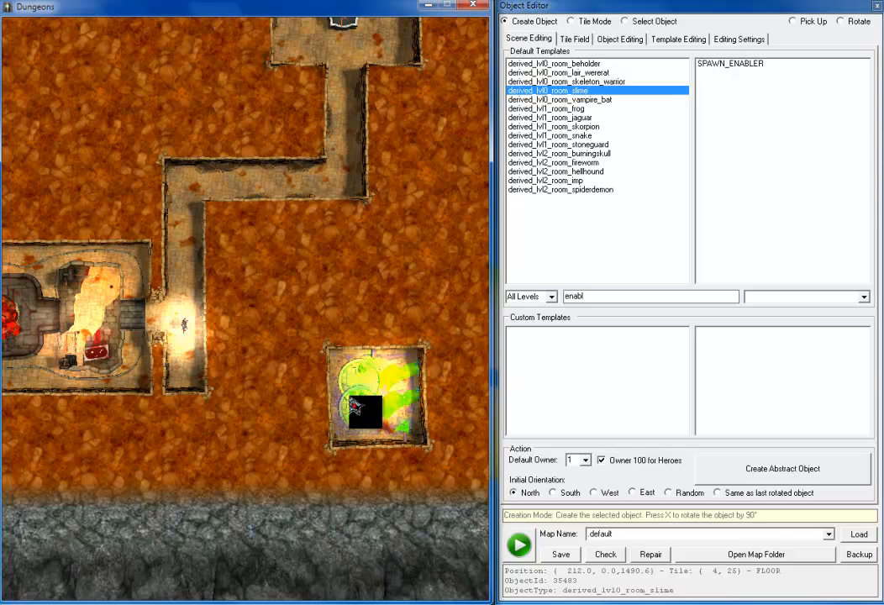
- Place a derived_lvl0_room_skeleton_warrior room in the solid ground west of the dungeon heart room and end object creation
click(567, 81)
key(Left)
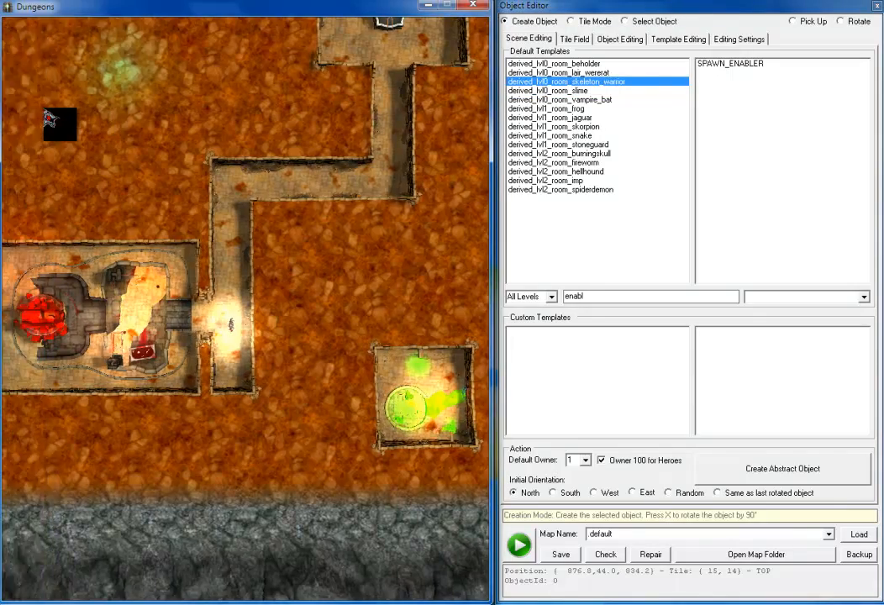
key(Down)
click(184, 235)
key(Right)
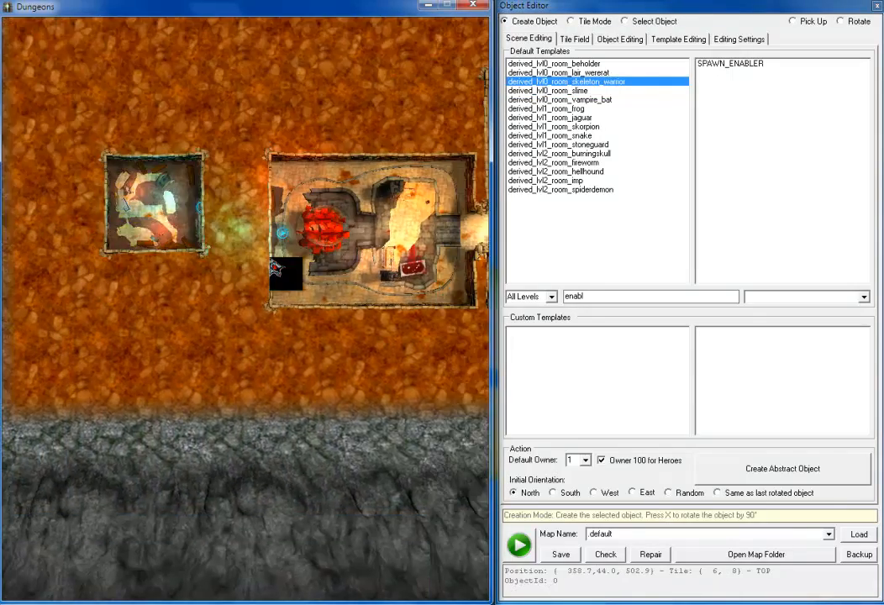
key(Right)
right_click(317, 175)
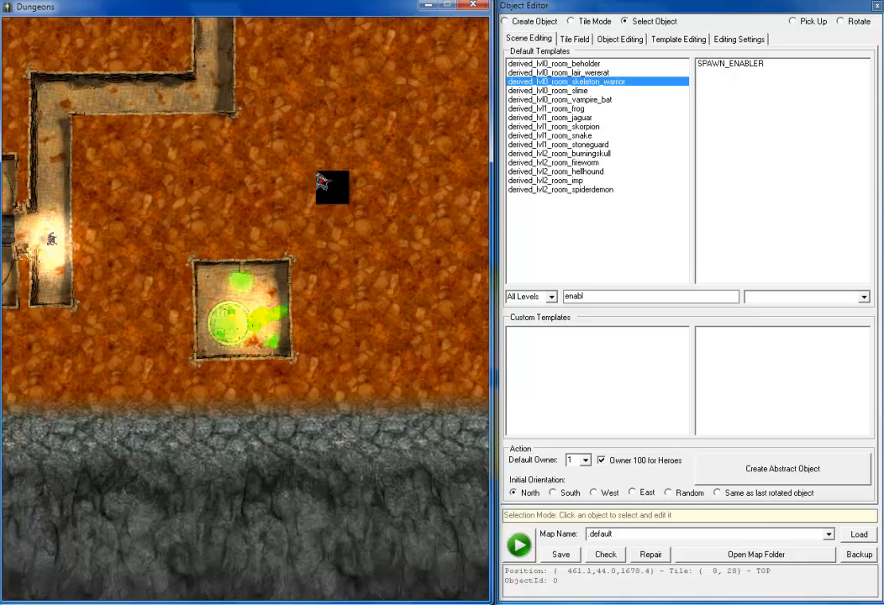
- Switch to object editing and select the hero gate room on the map to load its components
key(Up)
key(Up)
key(Right)
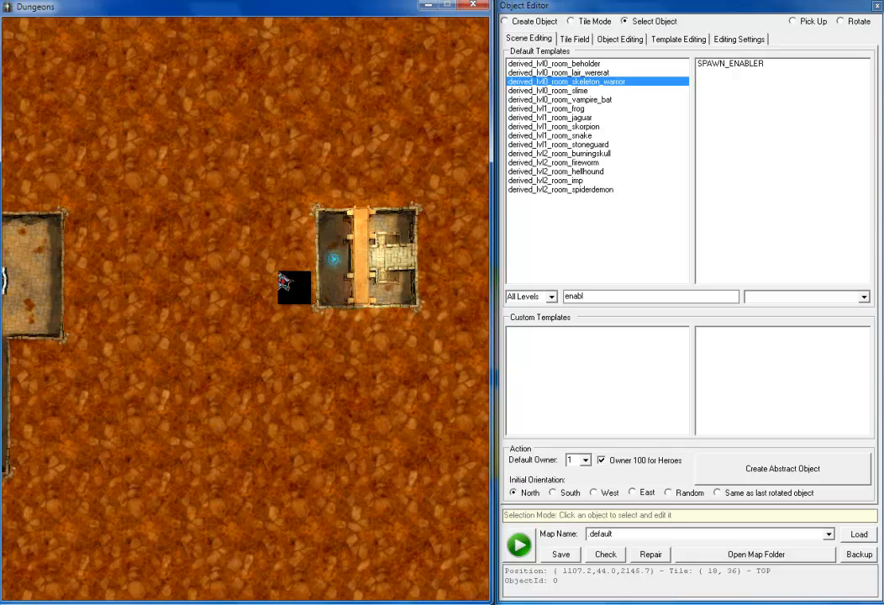
click(624, 22)
click(362, 270)
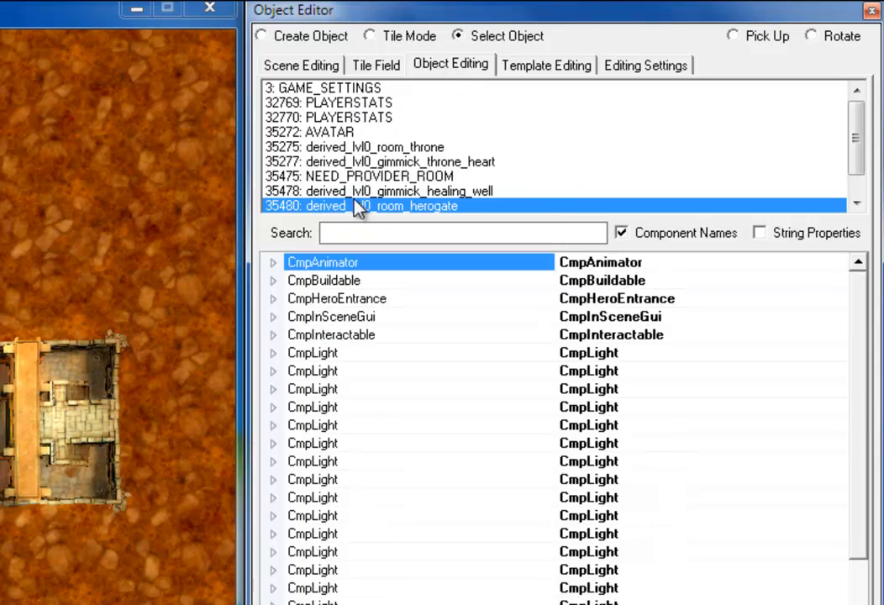
- Browse the components of the healing well, hero gate, slime room and skeleton warrior room in the object list
click(438, 192)
click(417, 207)
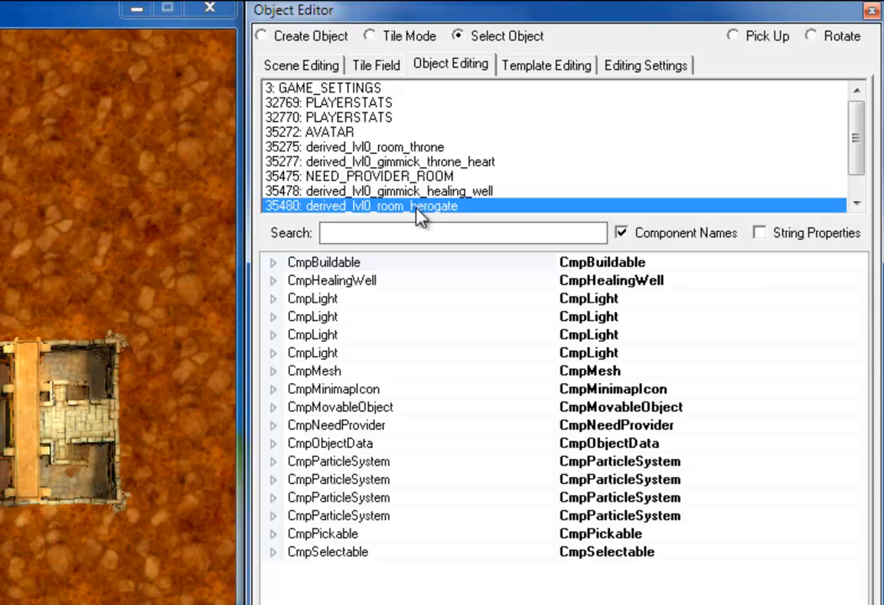
click(857, 201)
click(273, 192)
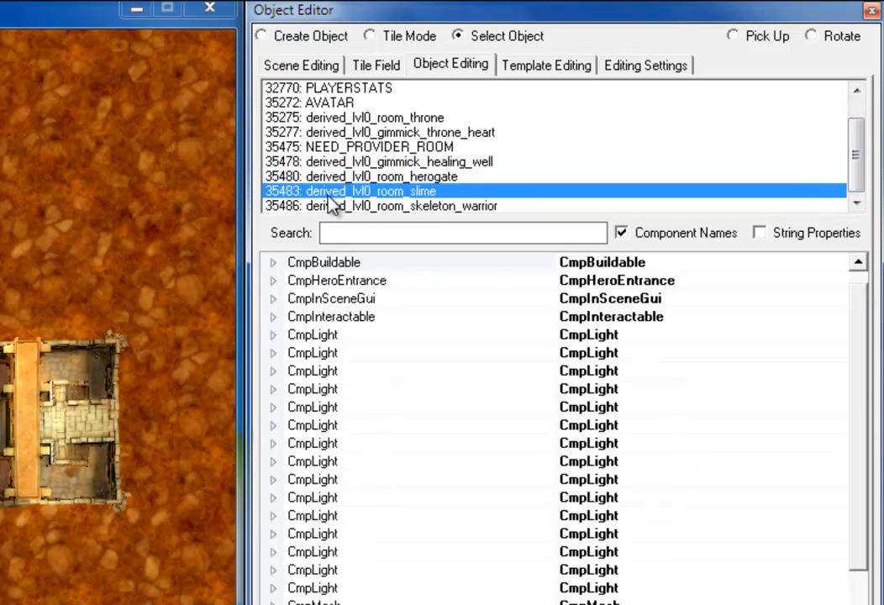
click(420, 207)
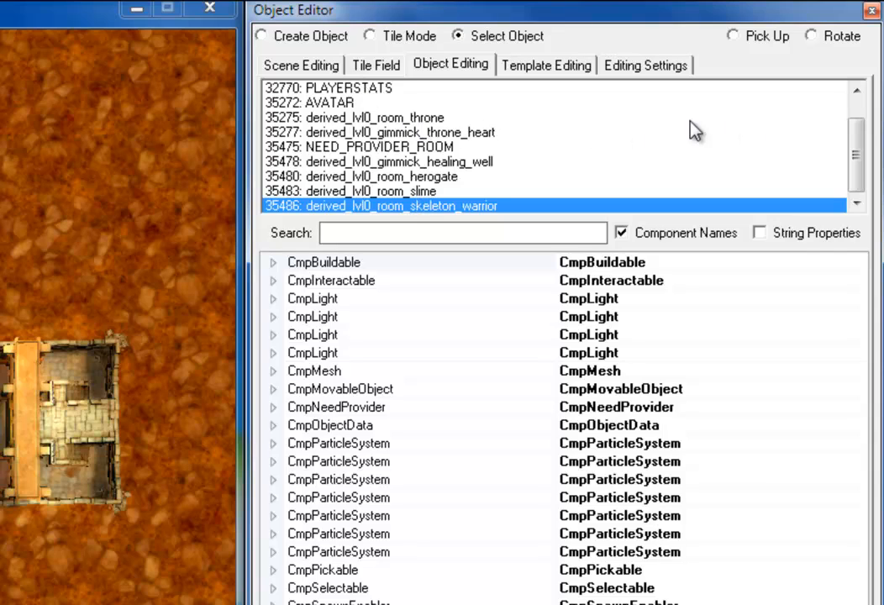
drag(860, 168, 857, 142)
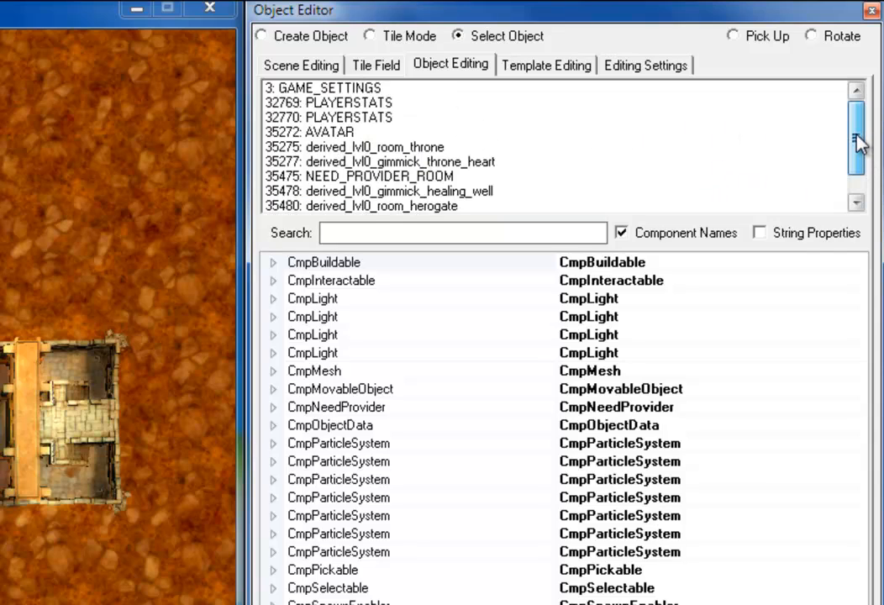
- Expand CmpHeroEntrance of derived_lvl0_room_herogate and set its Opened property to True
click(408, 204)
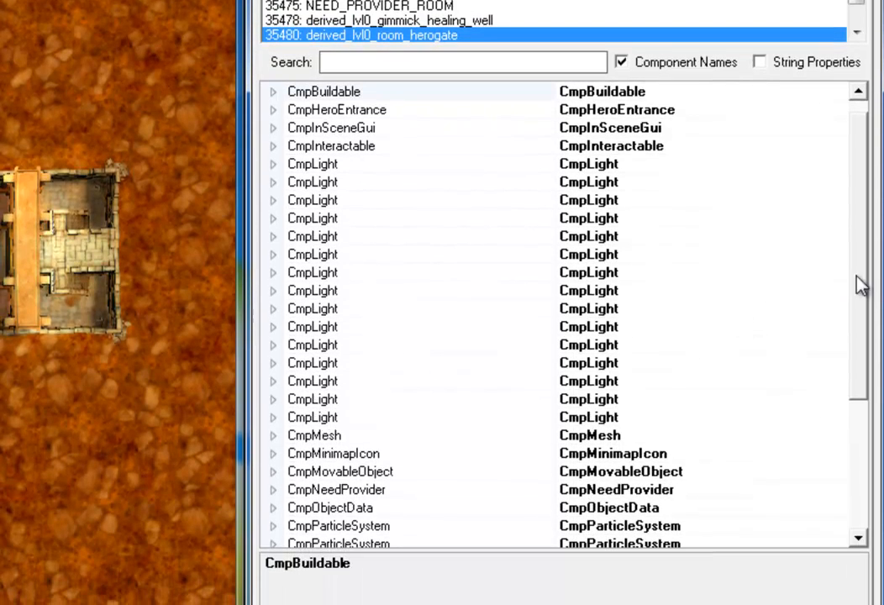
drag(848, 247, 855, 223)
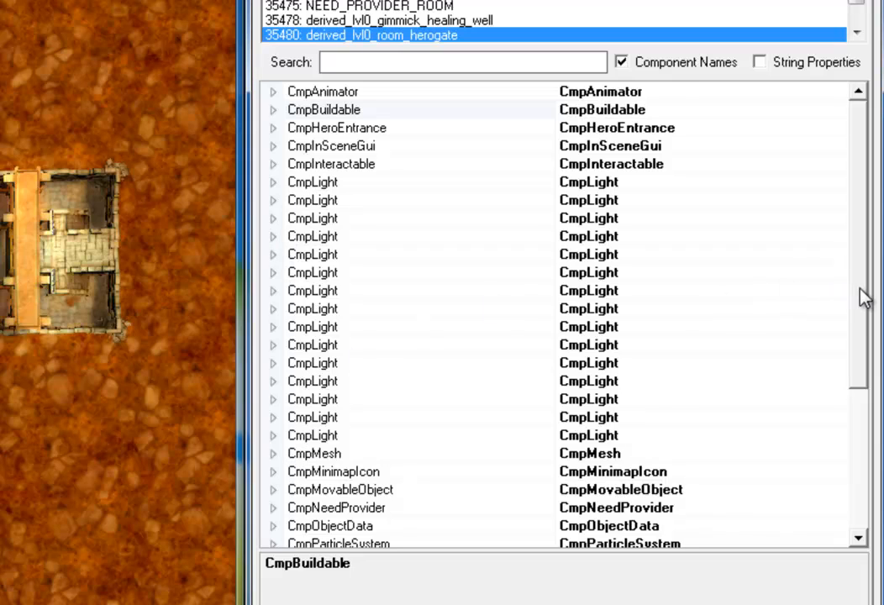
drag(863, 296, 841, 271)
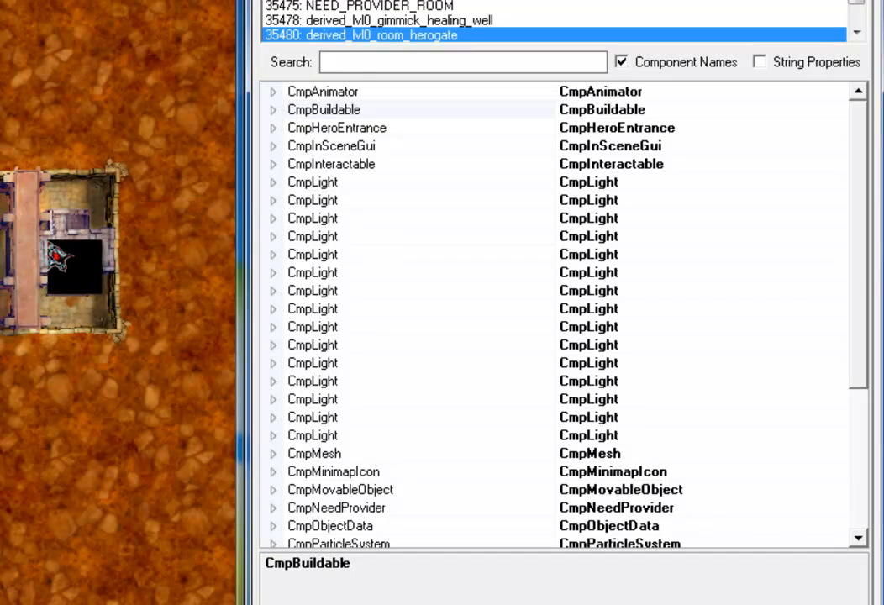
click(273, 130)
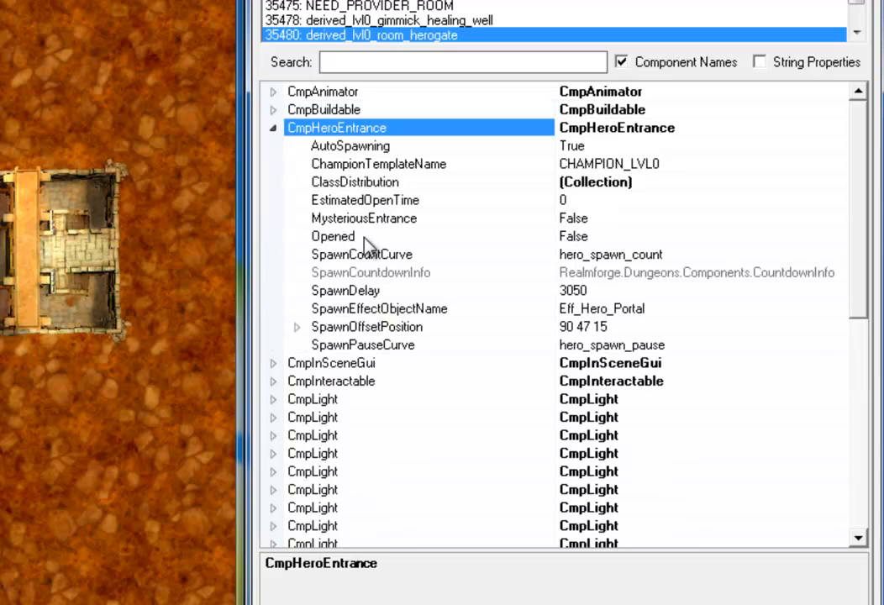
click(627, 236)
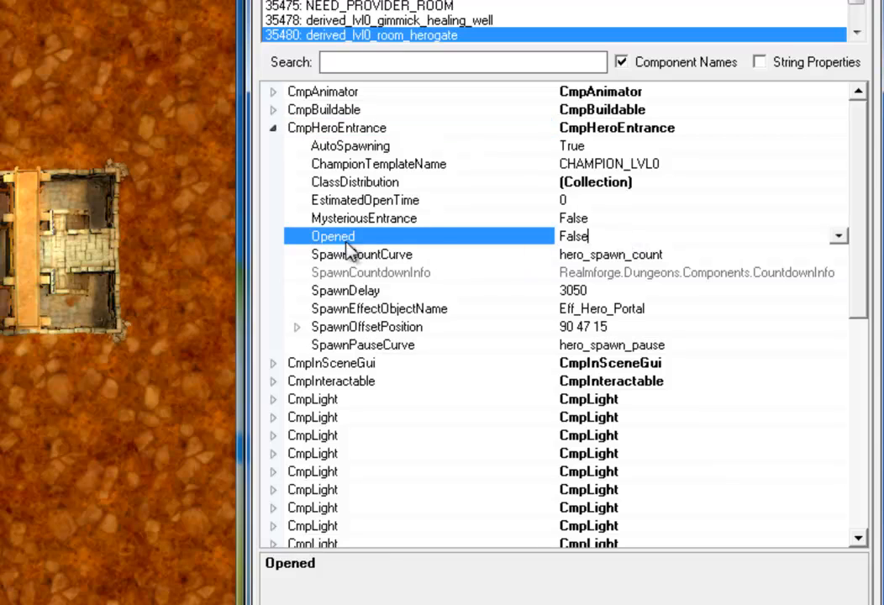
click(839, 236)
click(598, 256)
click(383, 219)
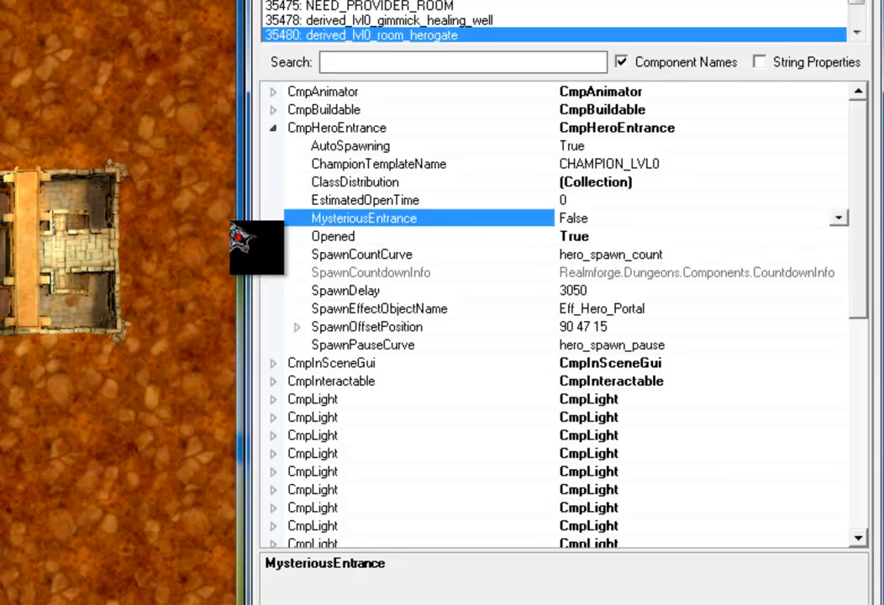
- Focus the map view on the hero gate using its Movable Object: Focus command
right_click(334, 239)
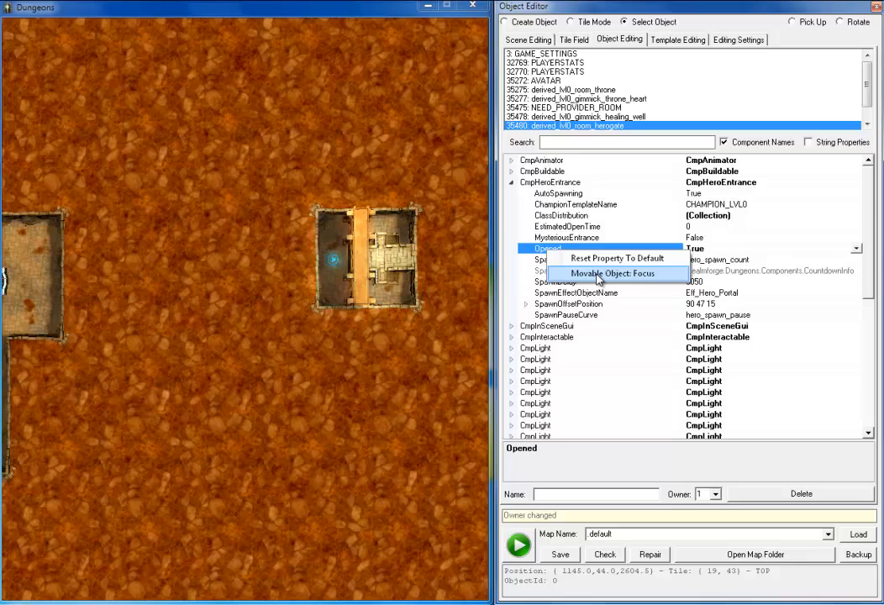
click(612, 274)
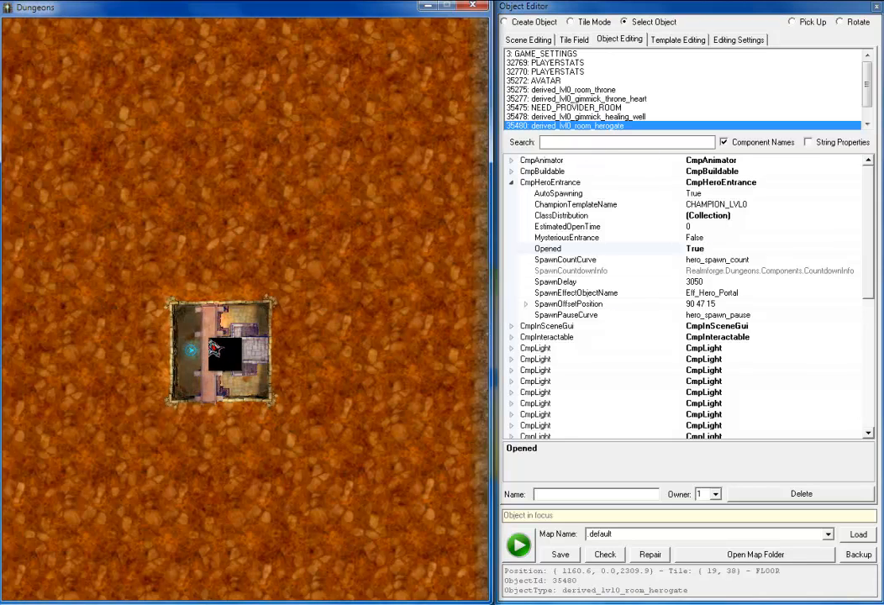
- Dig a straight corridor in Tile Mode from the hero gate room west to the healing well room
middle_drag(191, 353, 256, 288)
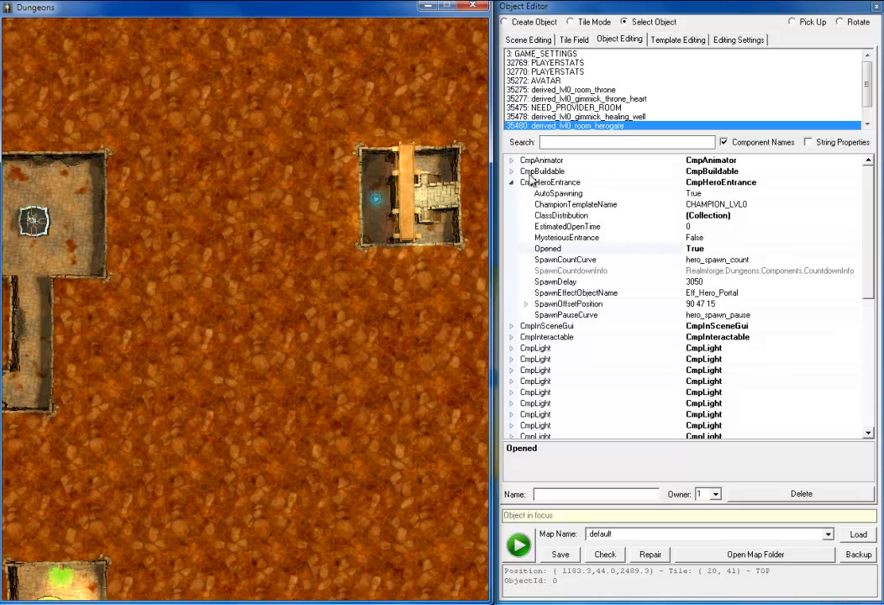
click(575, 24)
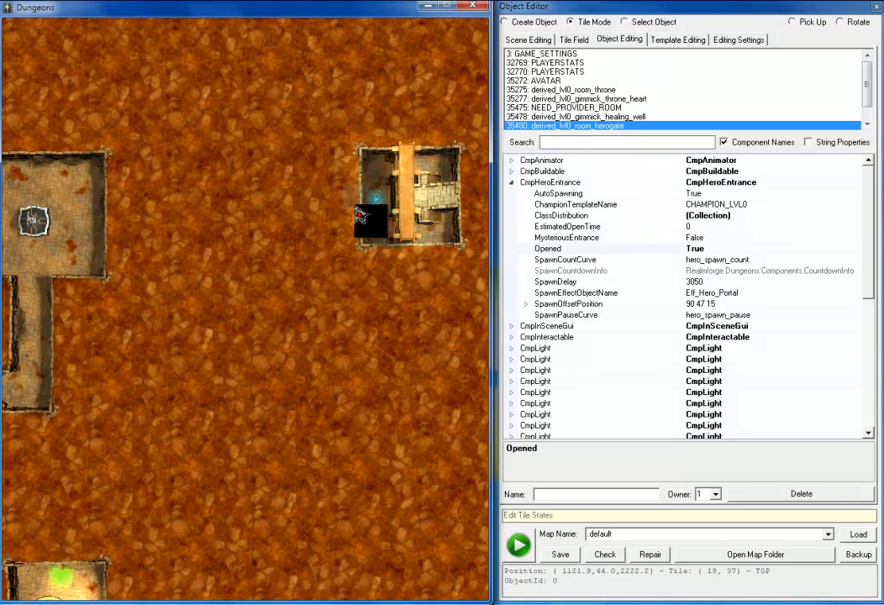
drag(353, 206, 108, 210)
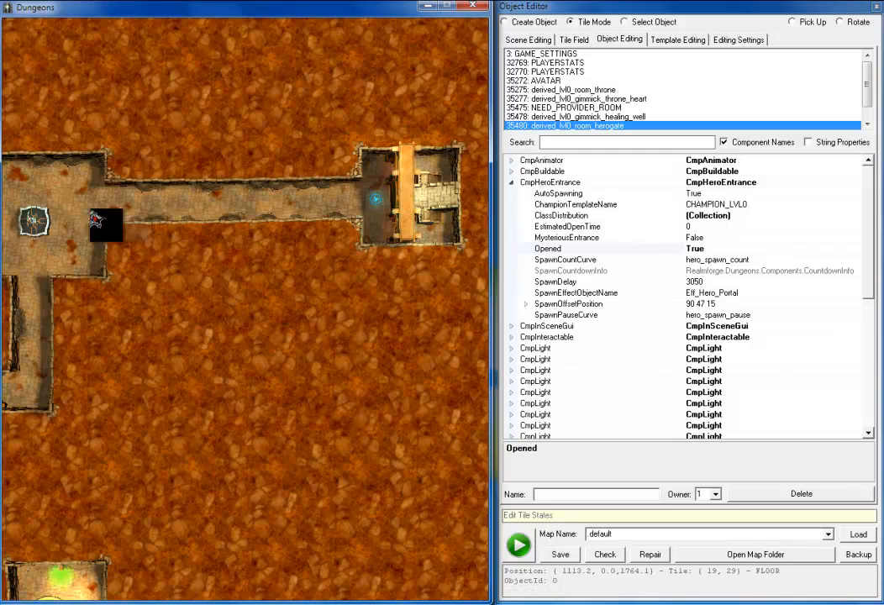
- Dig a small room off the northwest corner of the healing well room, with a narrow corridor leading north from it
key(Left)
key(Down)
key(Left)
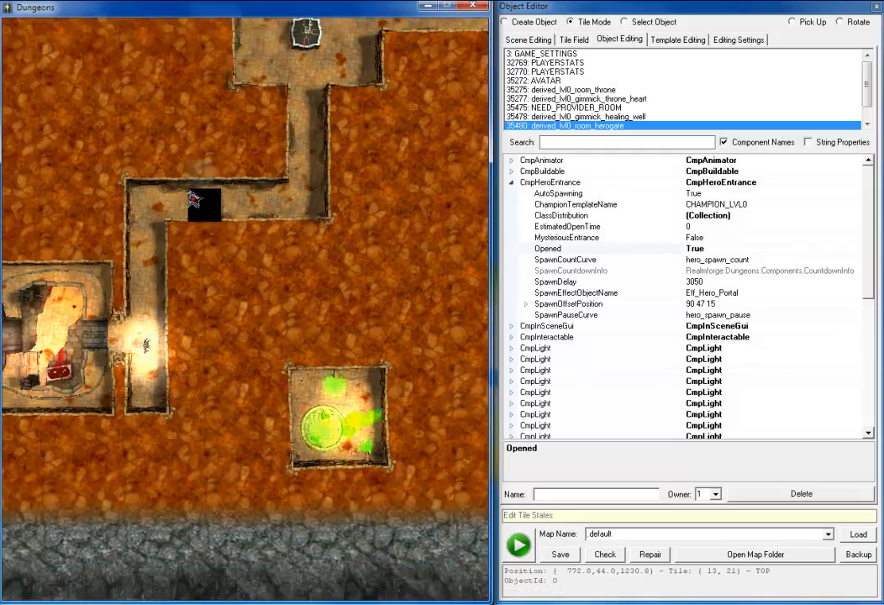
key(Up)
key(Right)
key(Left)
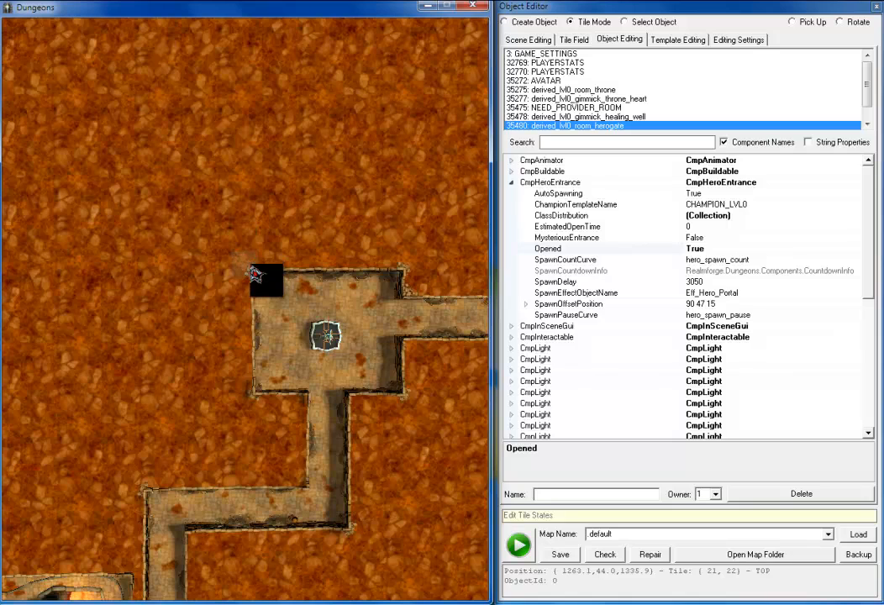
key(Up)
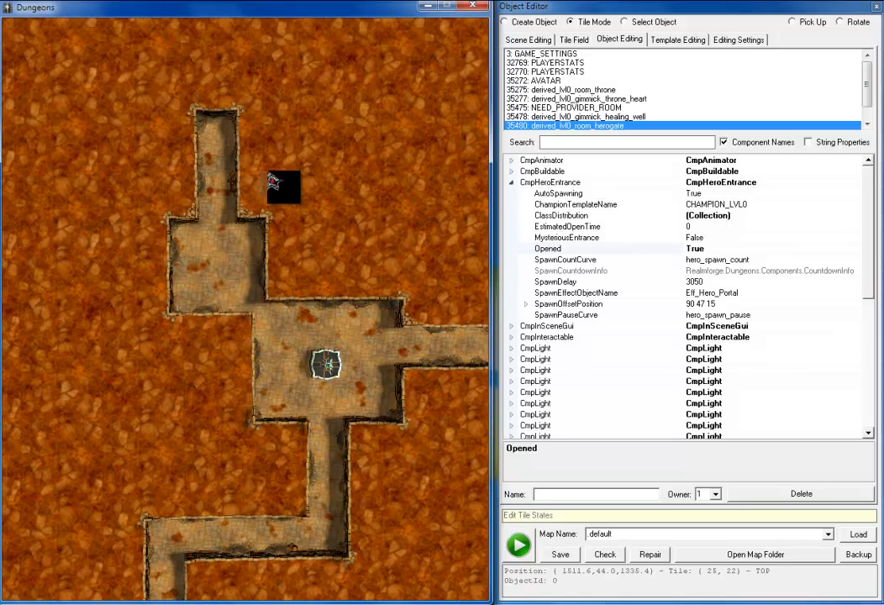
- Dig a wide rectangular room extending east from the north end of the narrow corridor
mouse_move(234, 210)
mouse_down()
mouse_move(345, 174)
mouse_move(290, 202)
mouse_up()
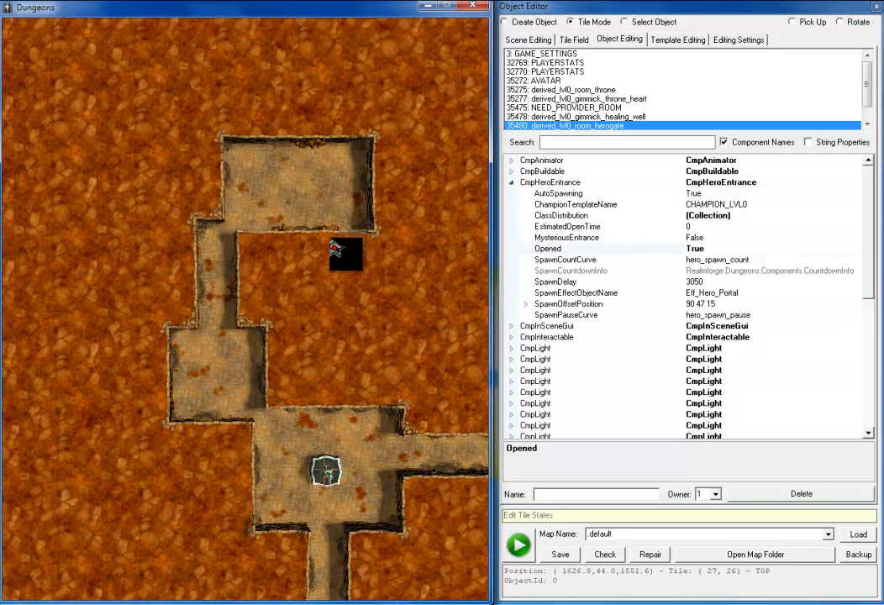
scroll(330, 186, up, 3)
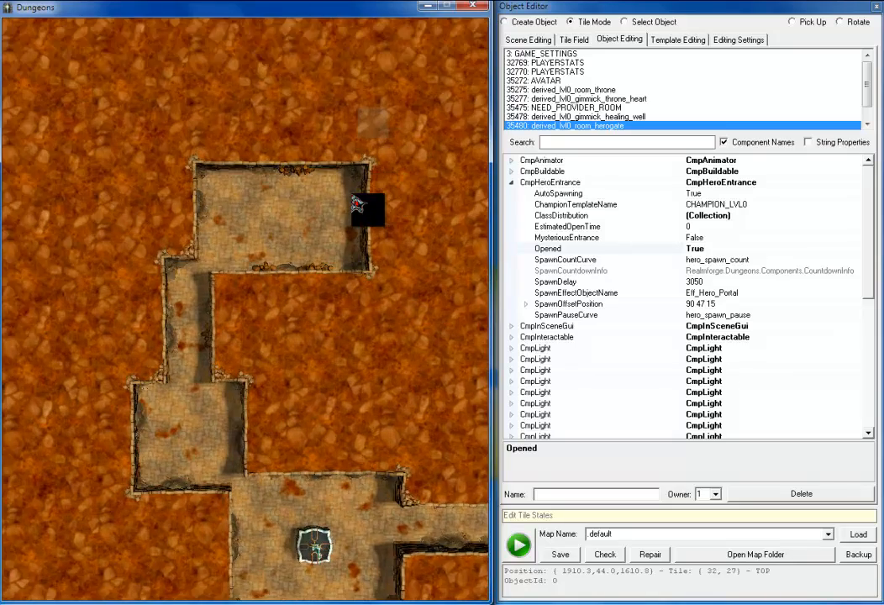
- Select the healing well in the map and examine its owner setting
key(Down)
key(Down)
key(Right)
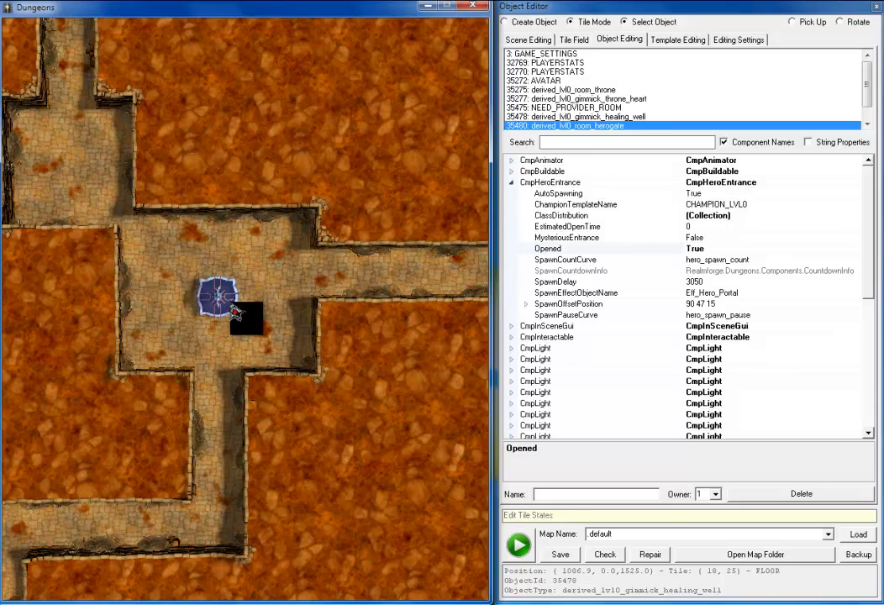
click(222, 303)
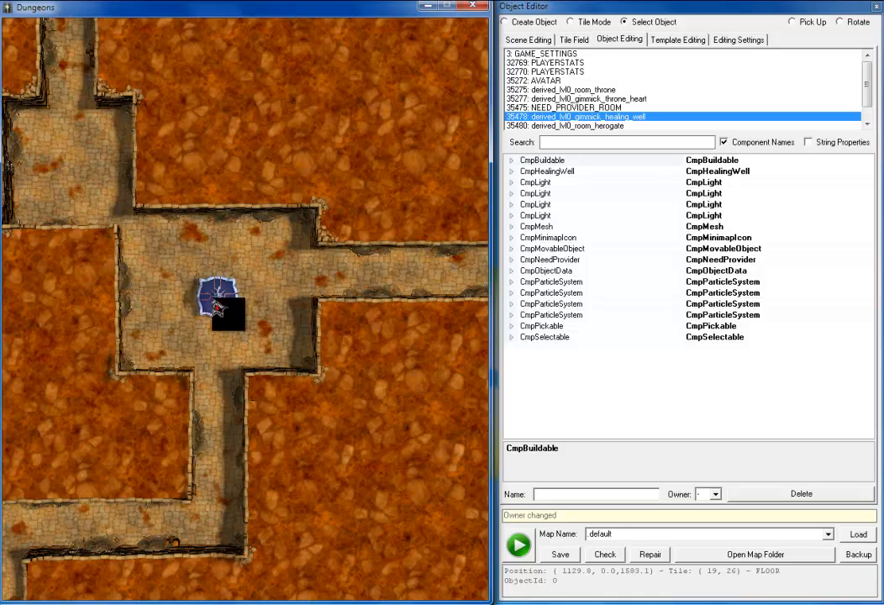
- Select the avatar beside the dungeon heart room and check which owner it is assigned to
scroll(274, 288, down, 2)
key(Right)
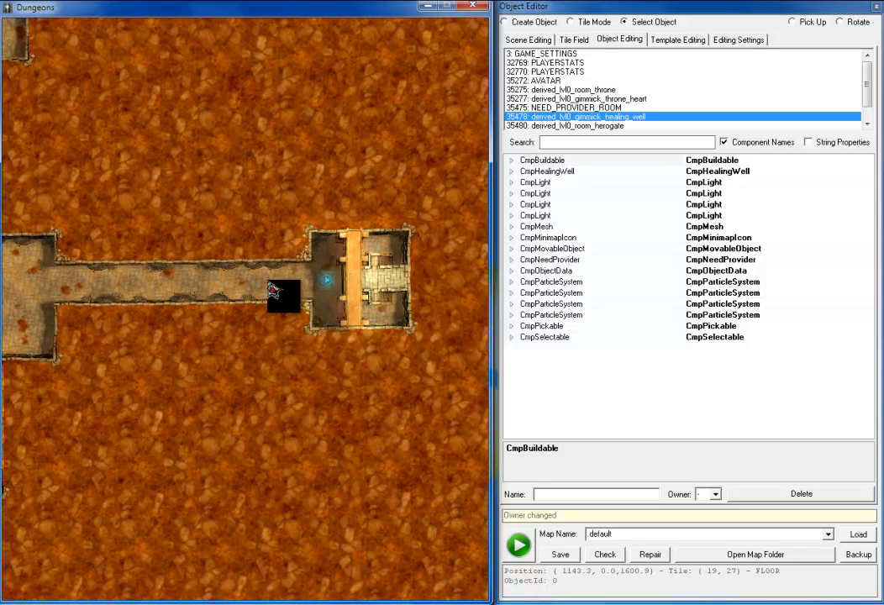
key(Left)
key(Down)
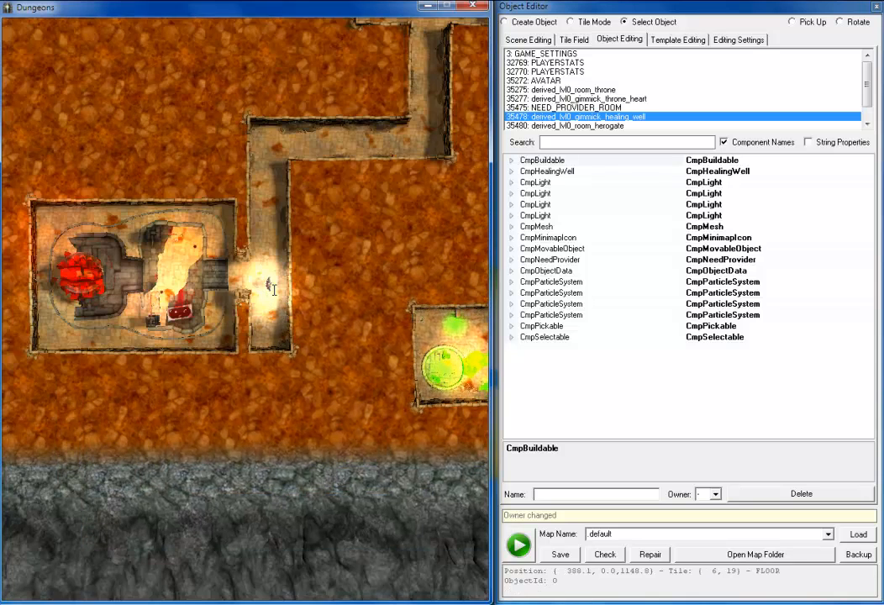
click(272, 288)
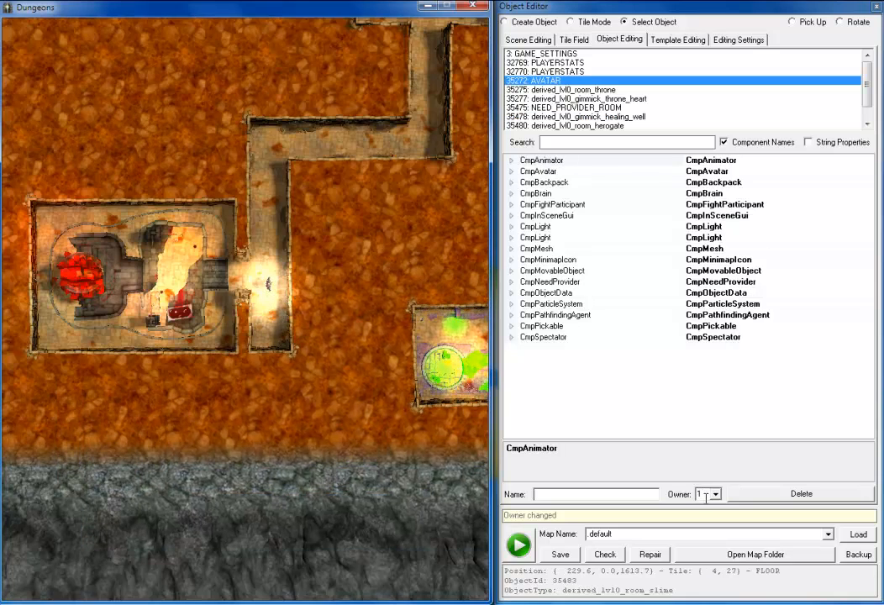
- Select the hero gate room at the east end of the corridor and check its owner
key(Up)
key(Right)
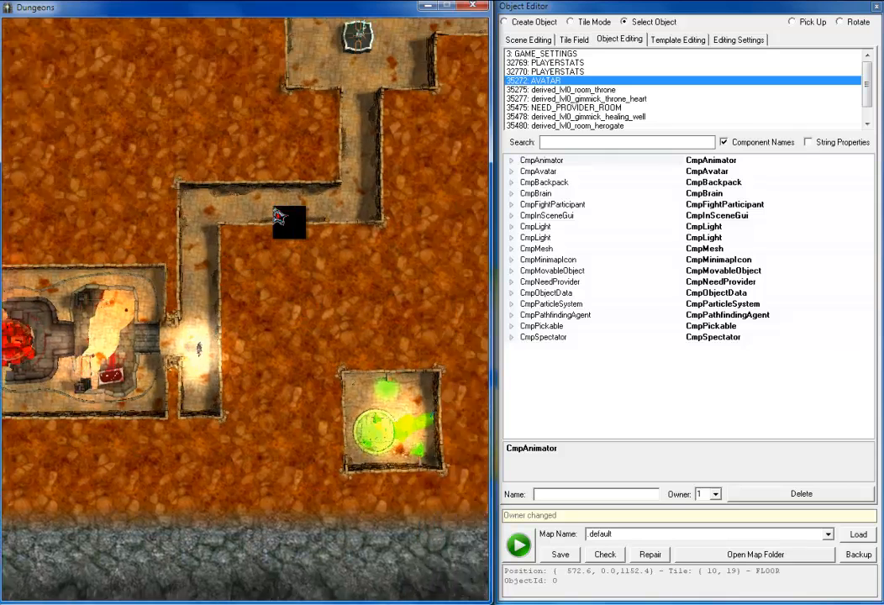
key(Up)
key(Right)
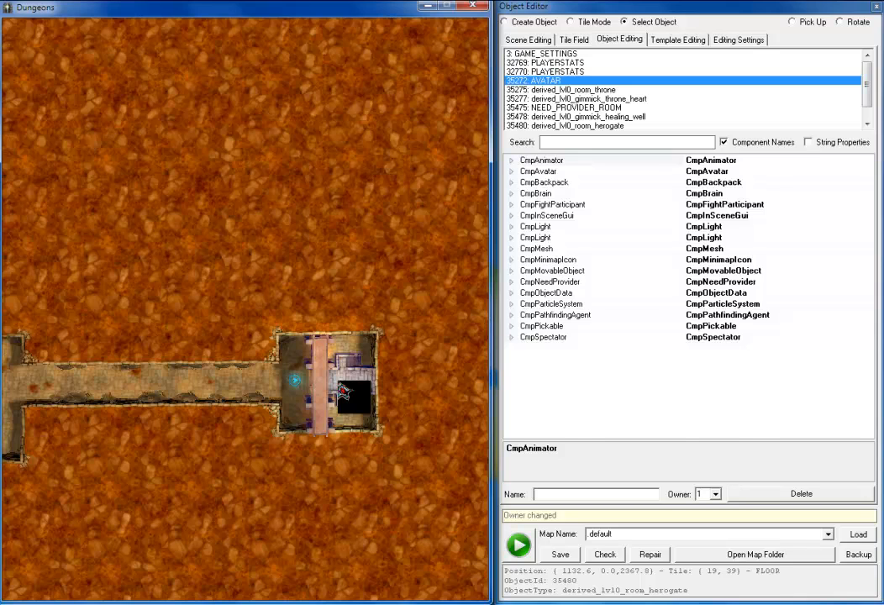
click(343, 391)
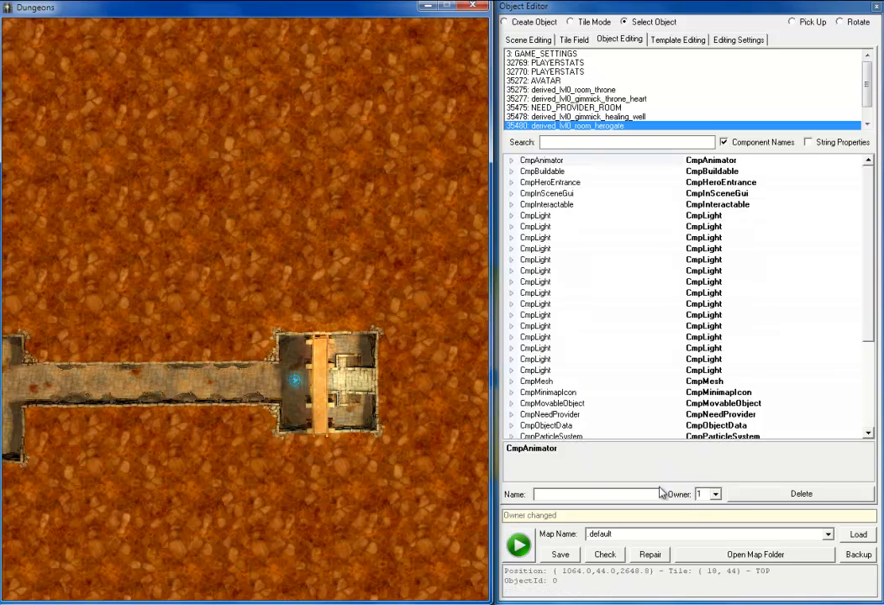
- Find the ADVENTURER_F template by filtering for "adven" and place one in the northeast corner of the wide northern room
key(Left)
key(Down)
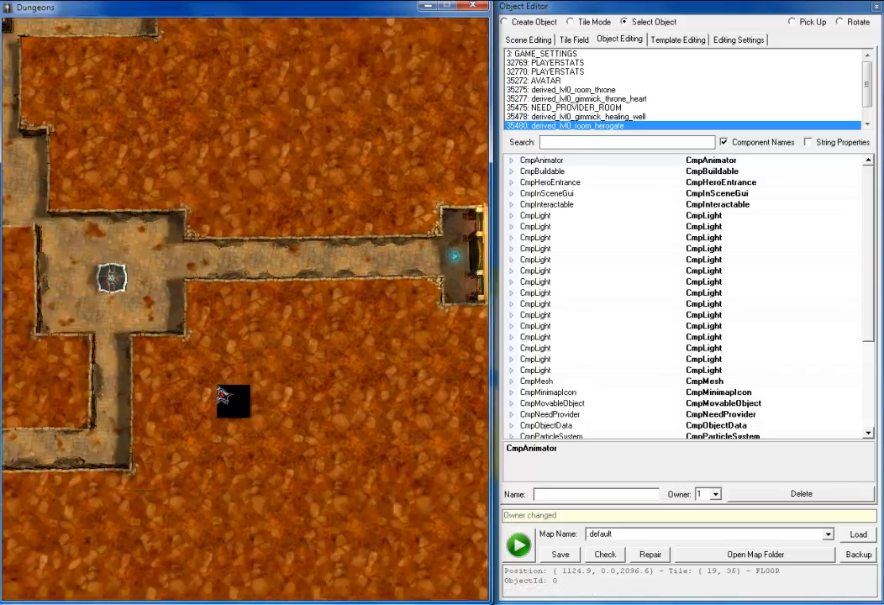
key(Left)
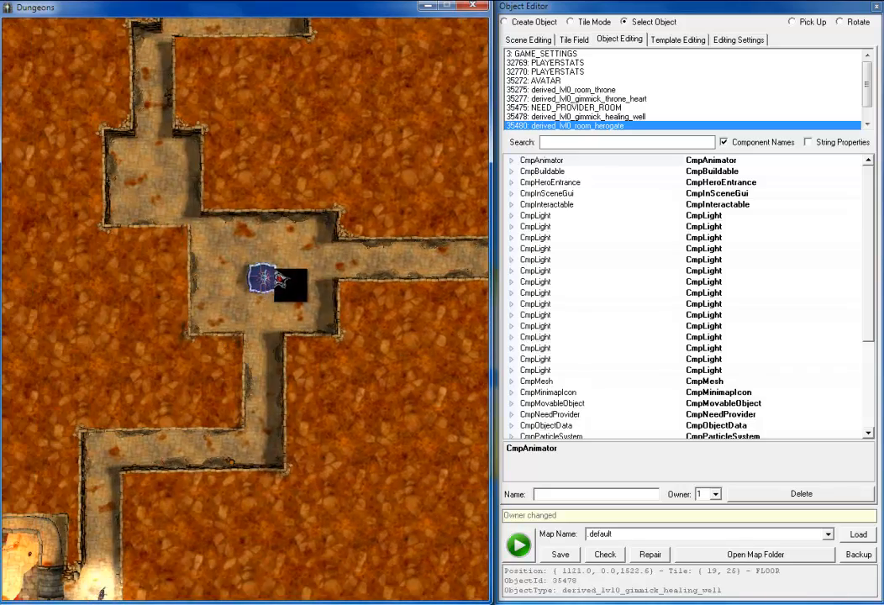
key(Left)
key(Up)
key(Up)
key(Right)
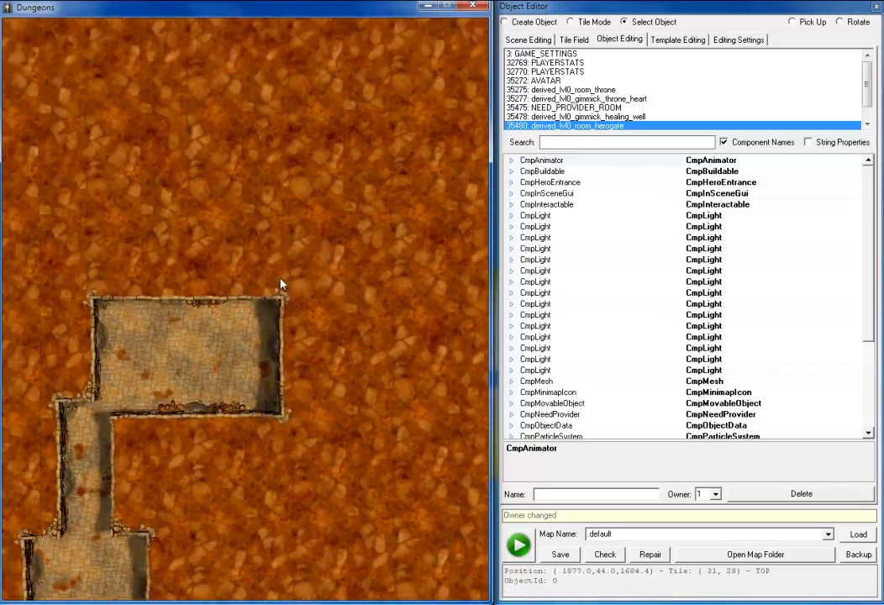
scroll(281, 282, up, 3)
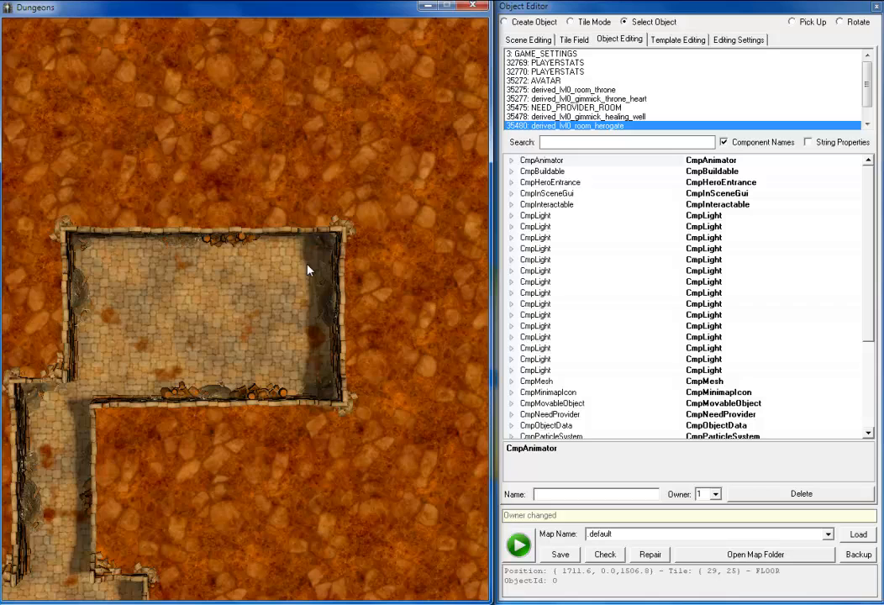
click(528, 39)
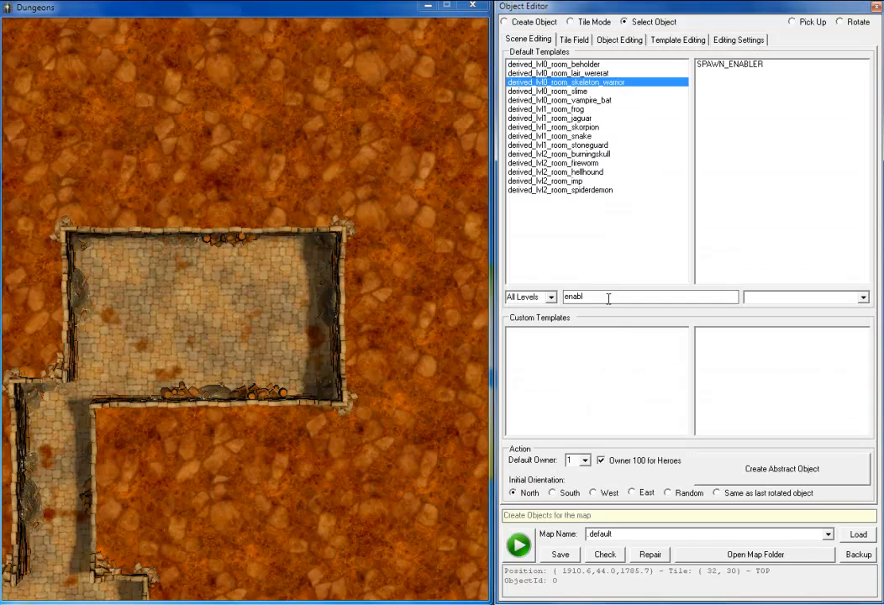
drag(601, 298, 528, 302)
text(adven)
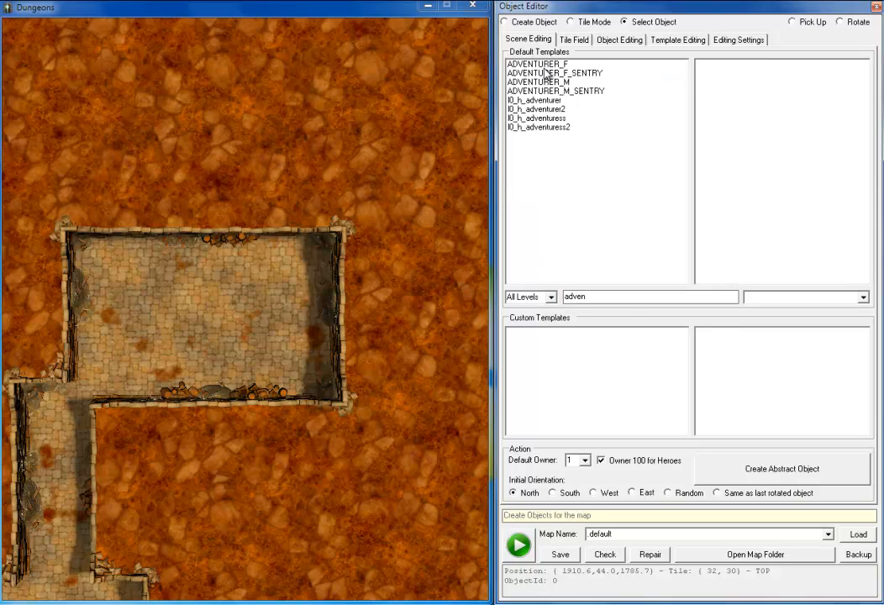
click(544, 65)
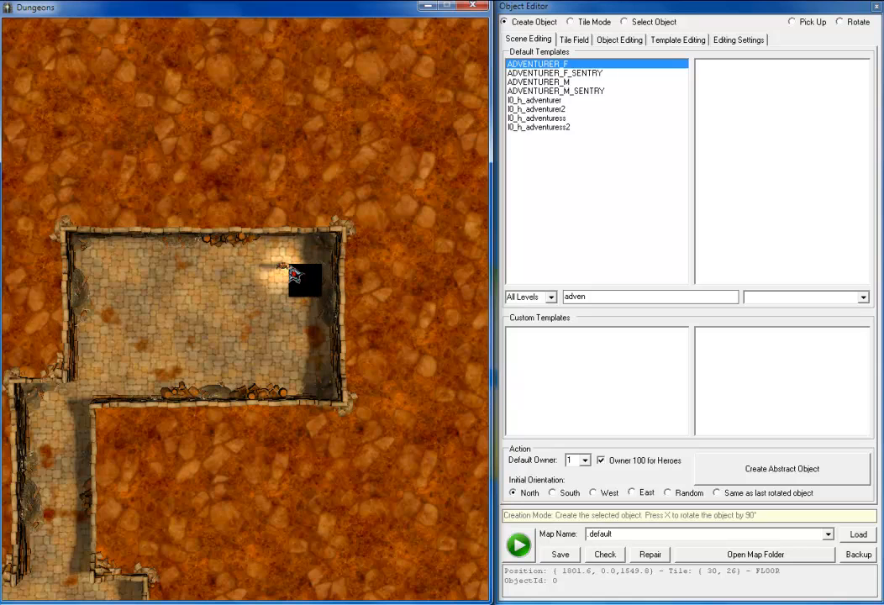
click(292, 261)
right_click(282, 296)
- Select the placed female adventurer and expand its CmpFightParticipant component
scroll(296, 276, up, 2)
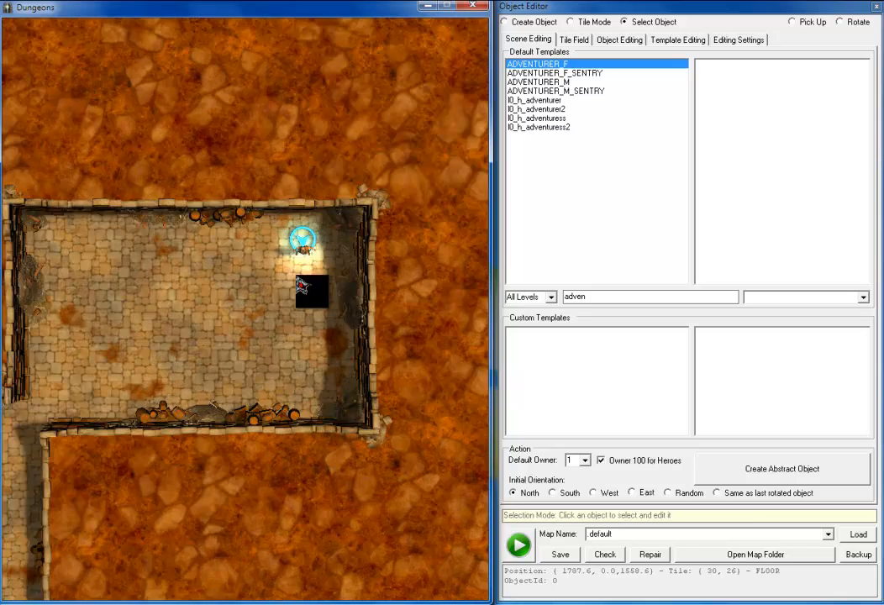
scroll(296, 276, up, 3)
click(389, 163)
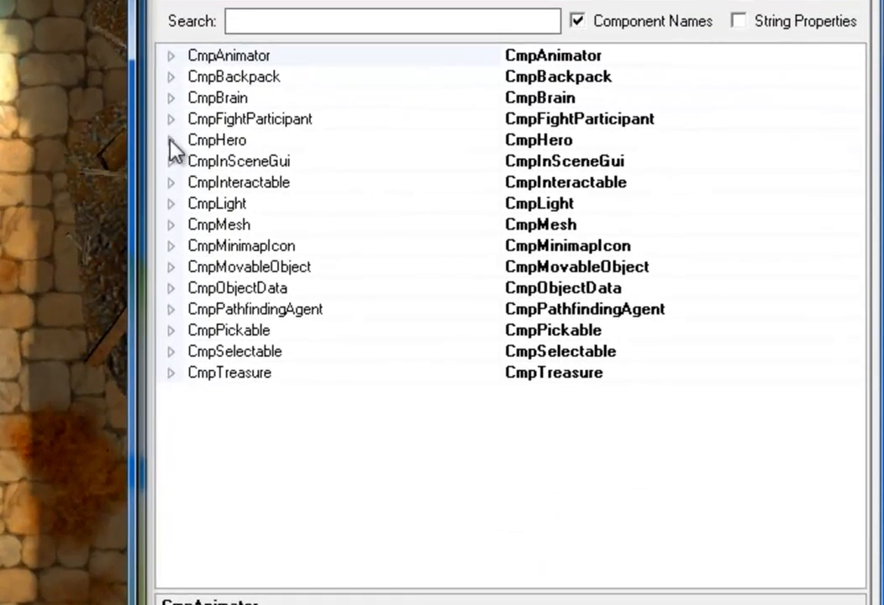
click(278, 126)
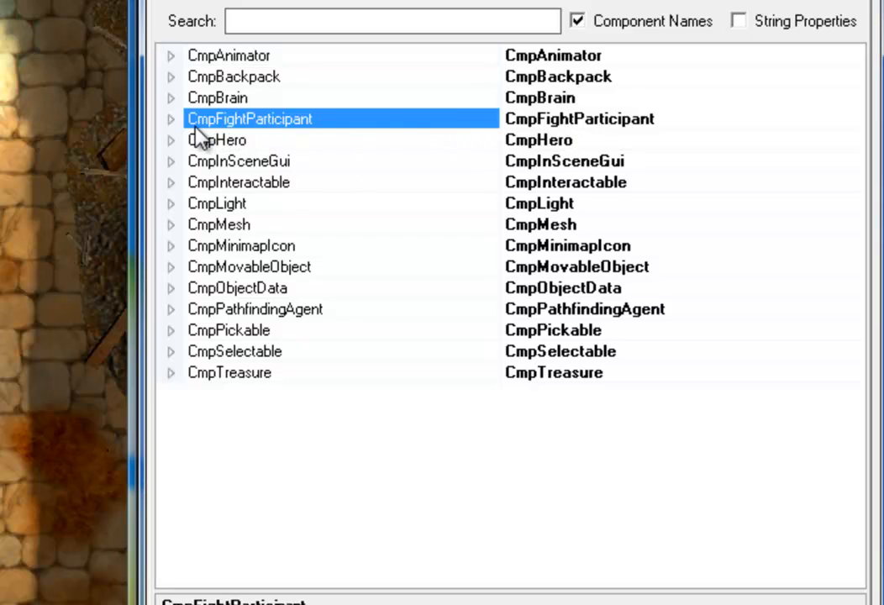
click(171, 120)
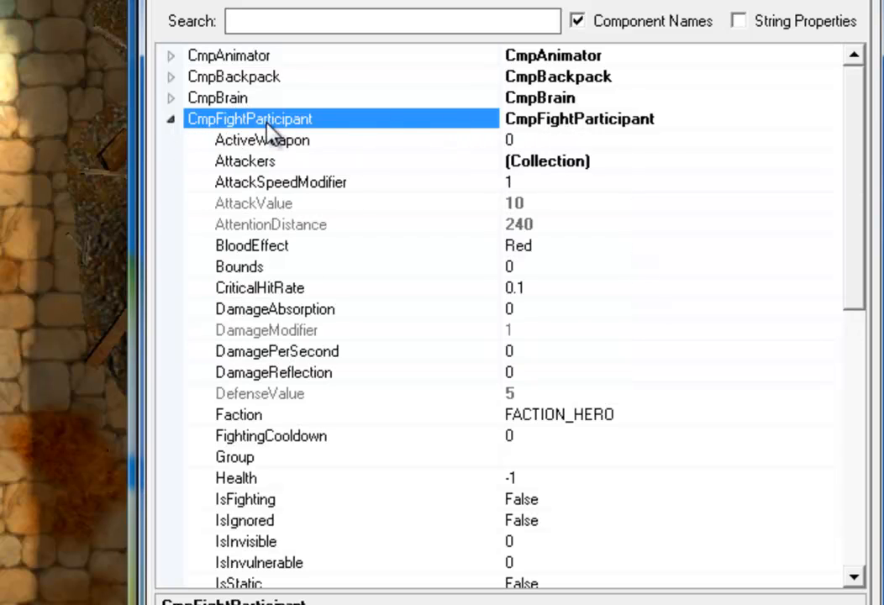
- Examine the adventurer's combat properties, from attack values and faction to health, resistances and spell power
scroll(275, 471, down, 8)
scroll(279, 470, up, 6)
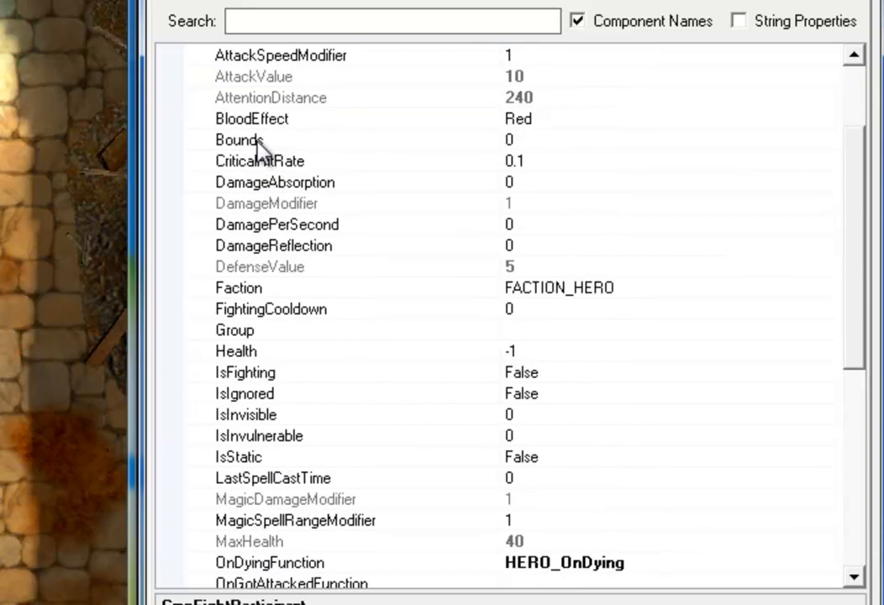
scroll(260, 149, up, 2)
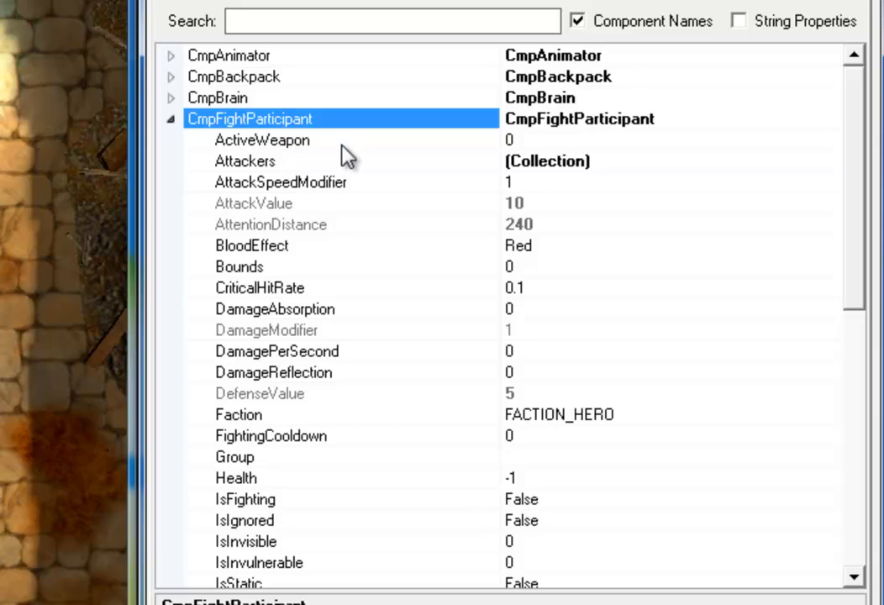
scroll(316, 189, down, 2)
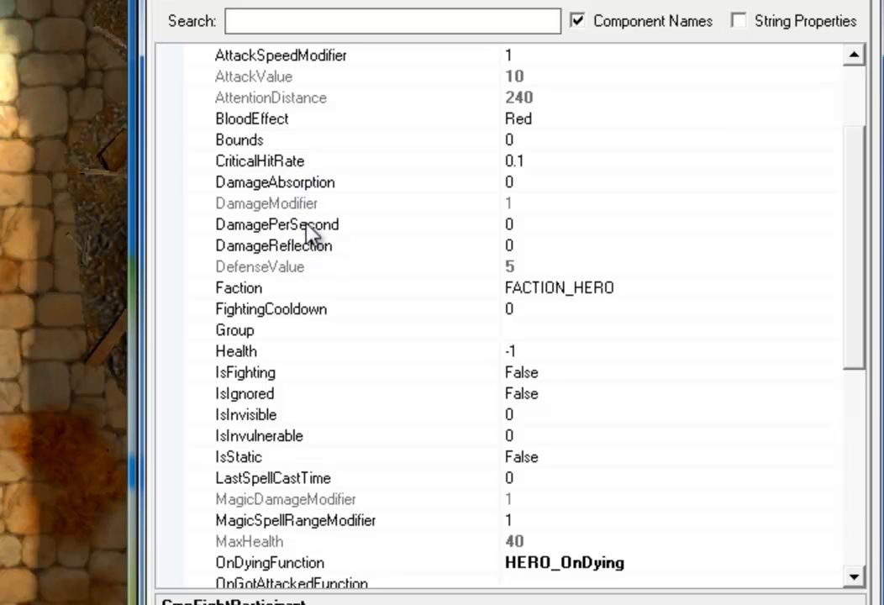
scroll(323, 244, down, 1)
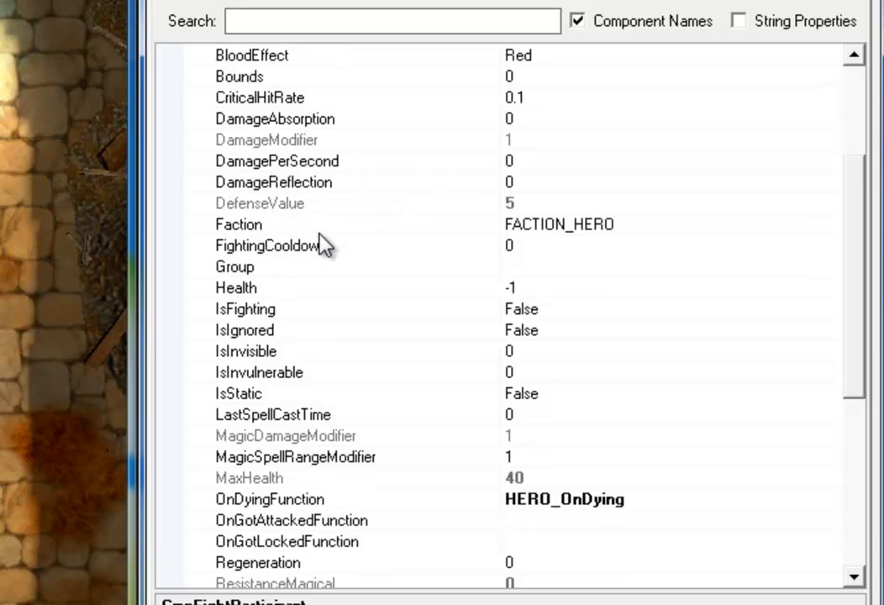
scroll(321, 210, up, 1)
scroll(291, 340, down, 2)
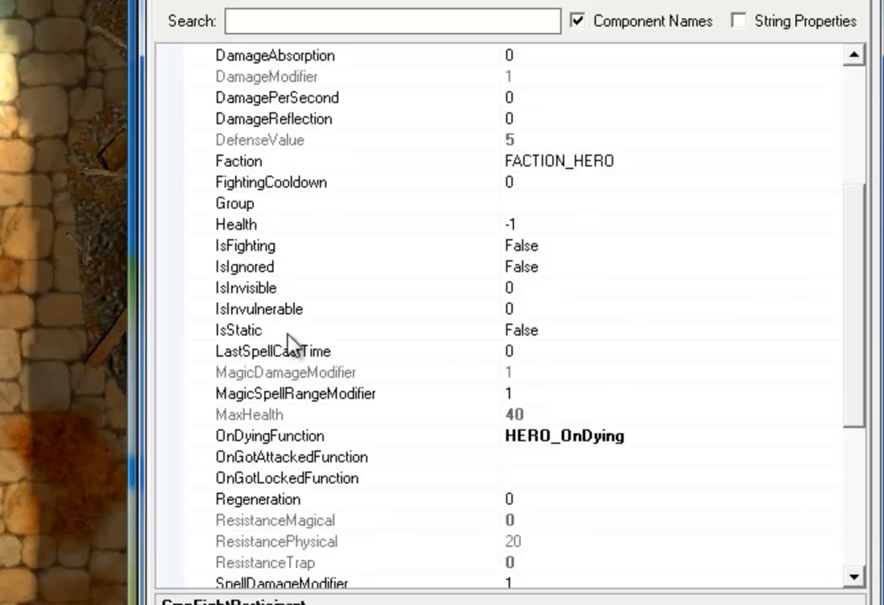
scroll(277, 416, down, 1)
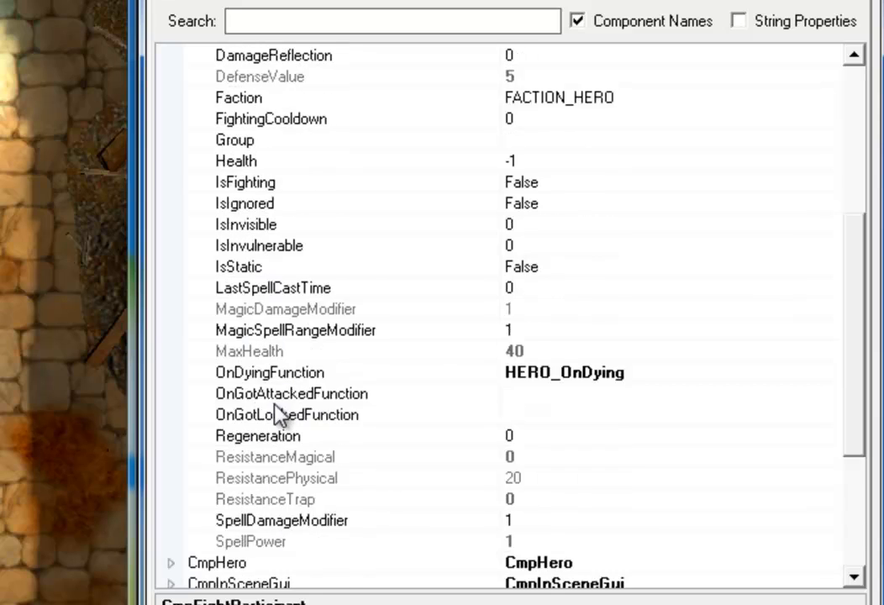
scroll(303, 395, down, 1)
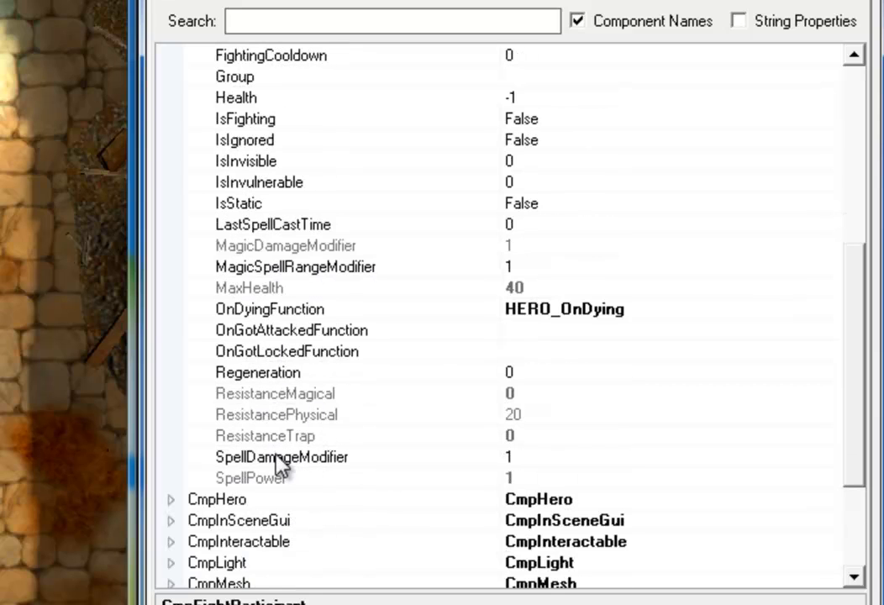
scroll(294, 432, up, 2)
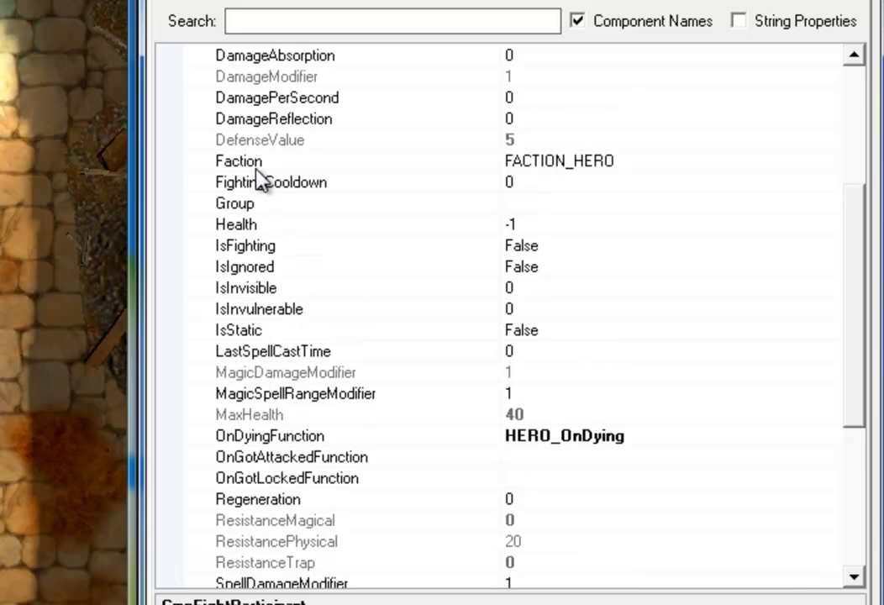
scroll(267, 252, up, 2)
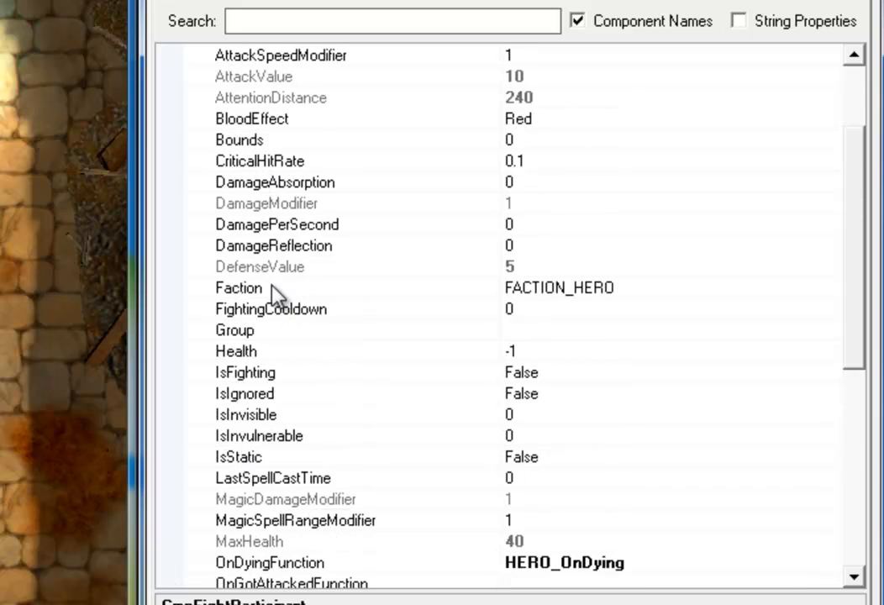
- Check the greyed-out AttentionDistance and DefenseValue properties to see which table supplies their values
click(284, 81)
click(248, 96)
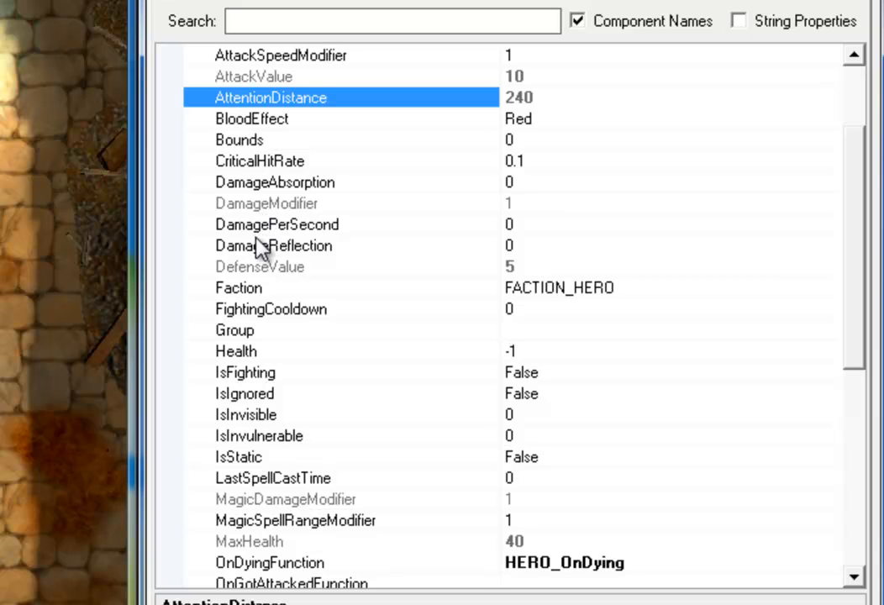
click(278, 268)
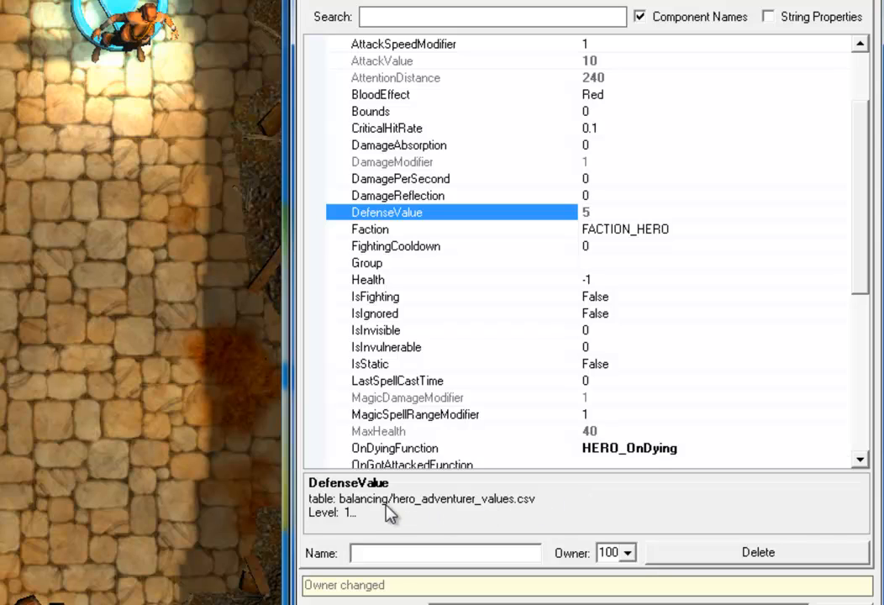
key(Return)
click(434, 197)
scroll(416, 168, up, 2)
- Clear the TableName entry in the adventurer's CmpObjectData component
click(317, 94)
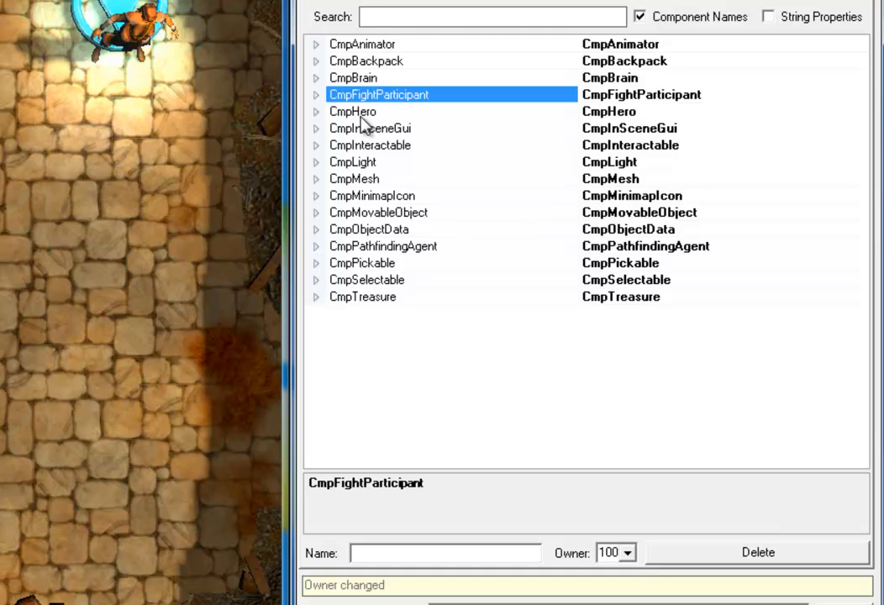
click(318, 231)
click(316, 230)
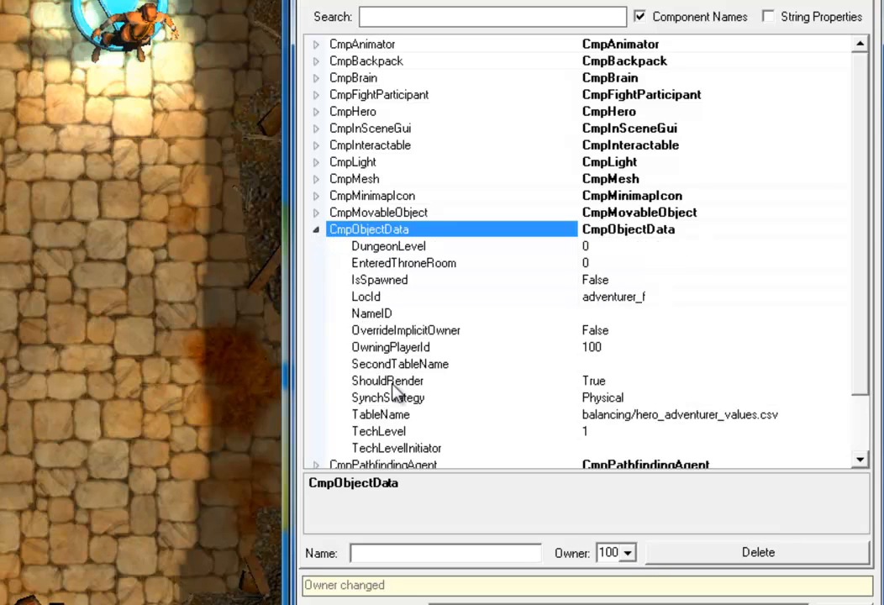
click(794, 415)
drag(782, 412, 440, 429)
key(Delete)
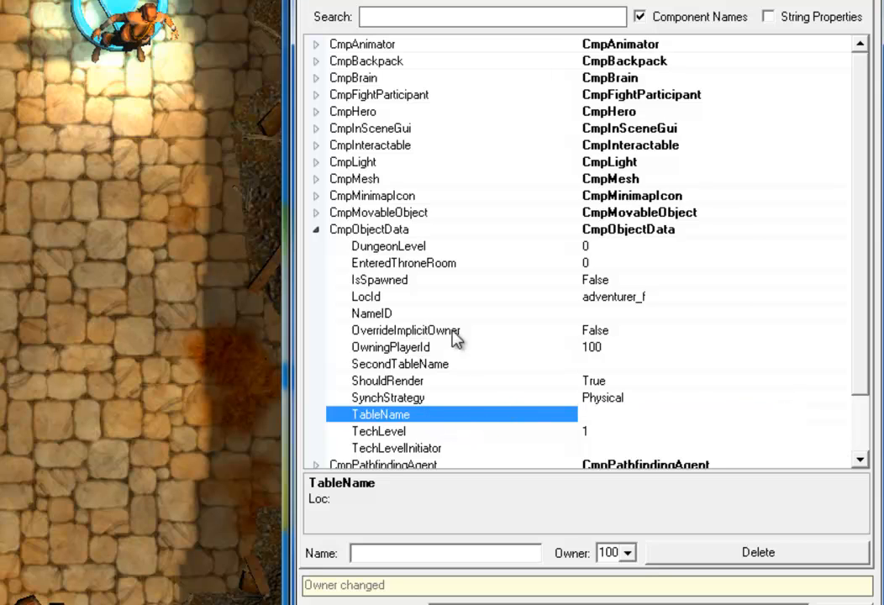
- Reselect the adventurer and check whether its CmpFightParticipant values are editable
click(316, 229)
click(318, 95)
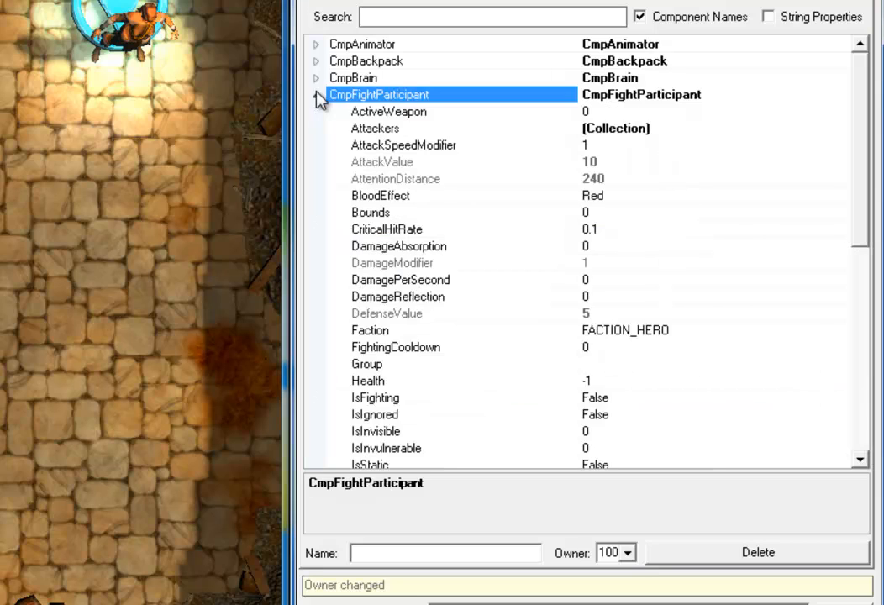
click(149, 46)
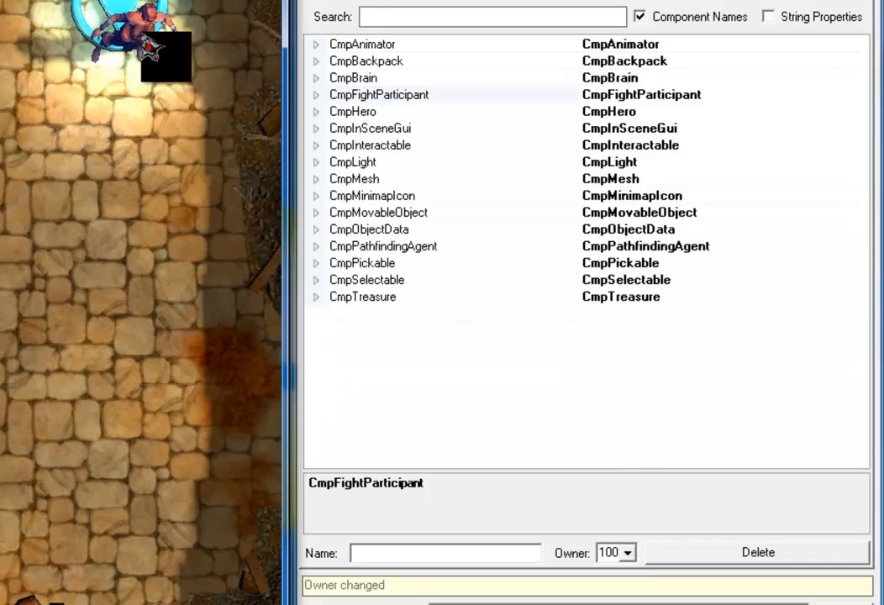
click(316, 95)
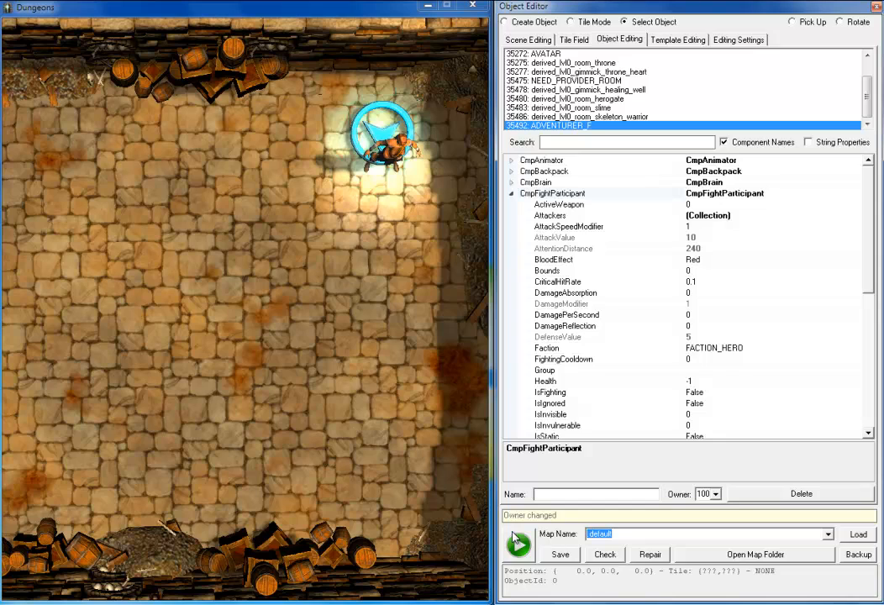
- Save the map under the name "test" and load it again
text(test)
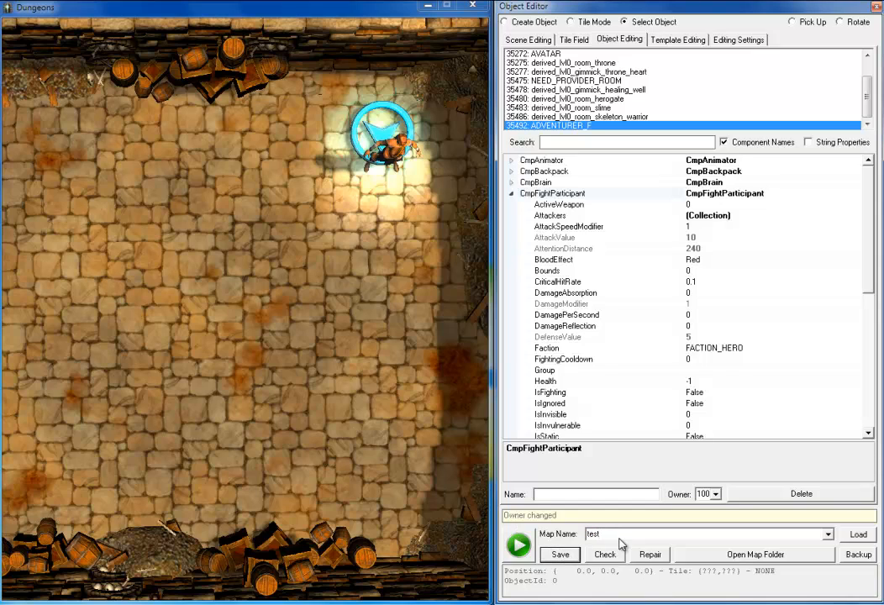
click(858, 536)
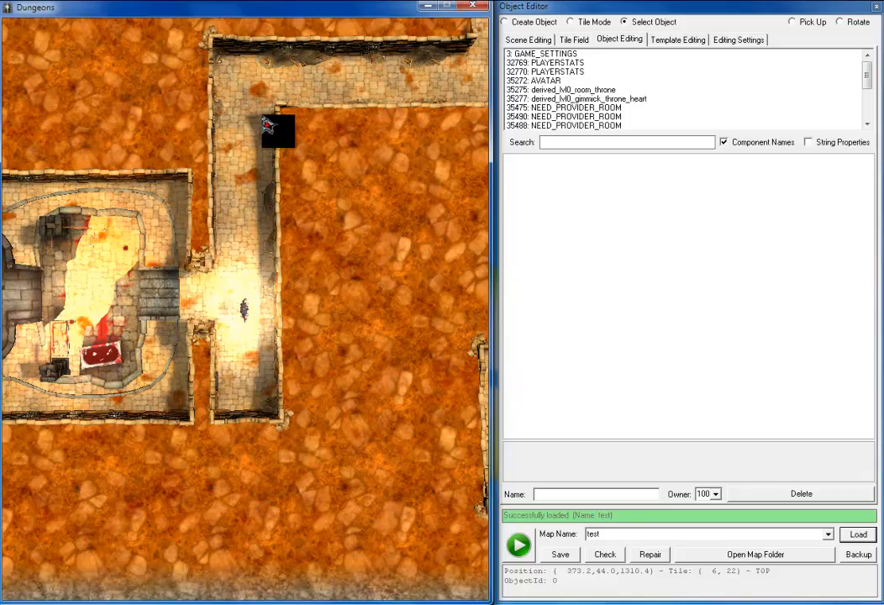
- Return to the adventurer in the wide room, select it and open its CmpFightParticipant properties
scroll(264, 117, down, 3)
key(w)
key(d)
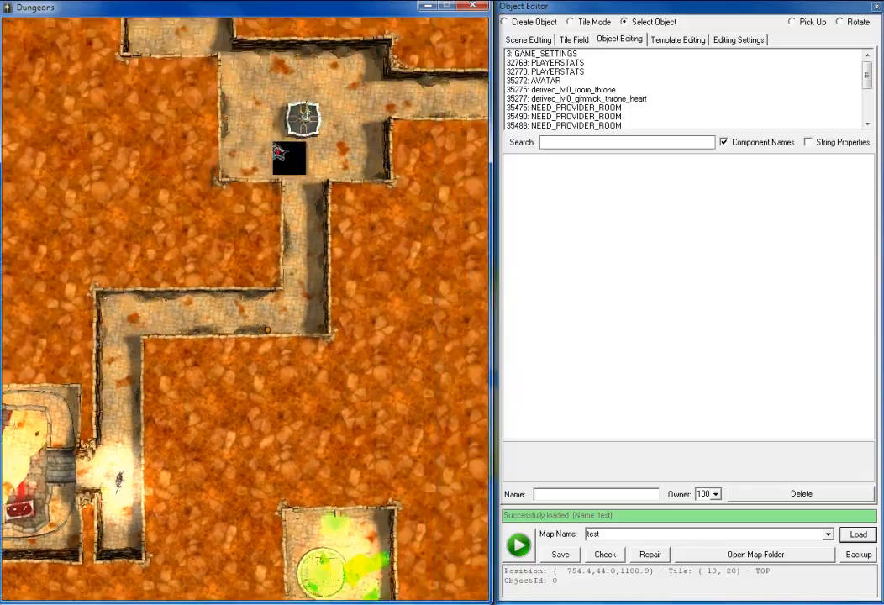
key(a)
key(d)
scroll(252, 220, up, 3)
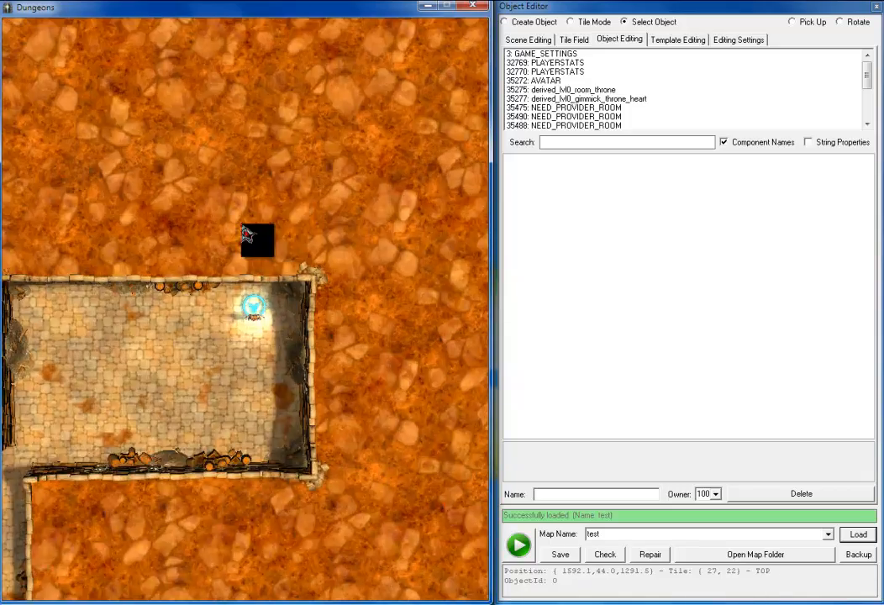
scroll(252, 234, up, 3)
key(s)
key(a)
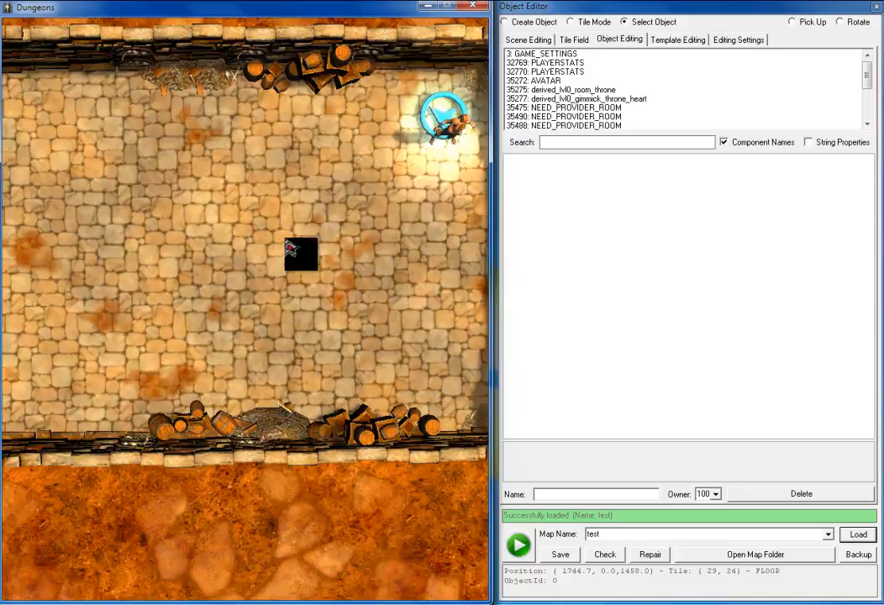
key(w)
key(d)
click(313, 325)
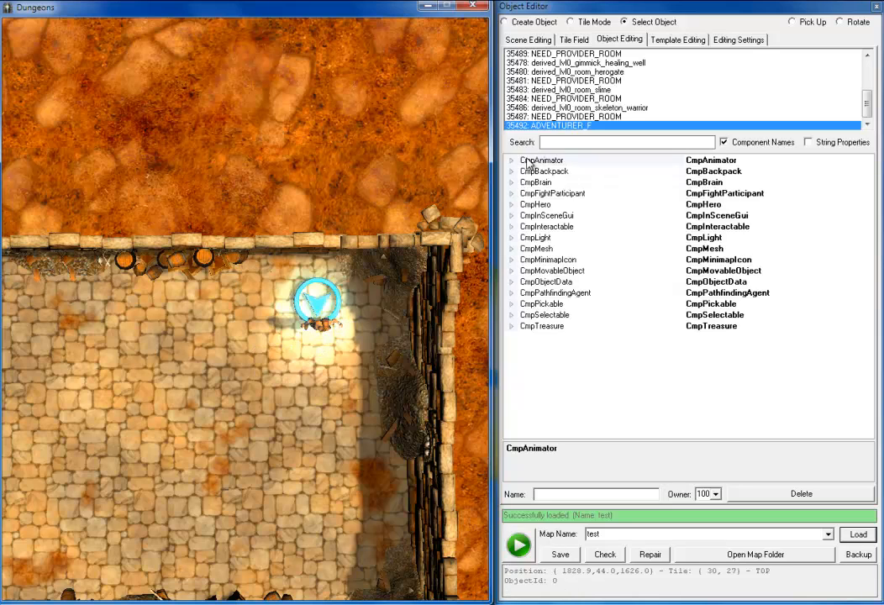
click(511, 194)
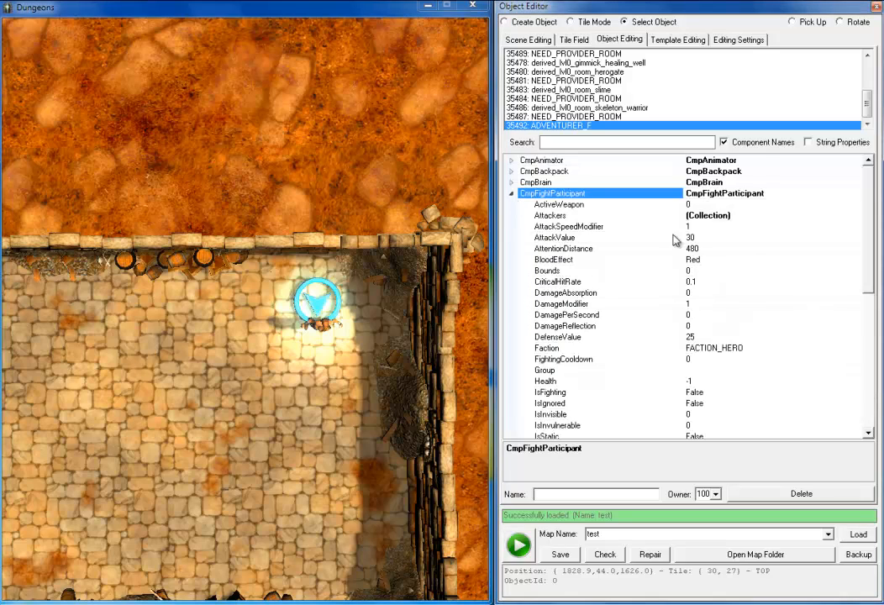
- Examine the adventurer's AttackValue and BloodEffect properties
click(711, 237)
click(557, 260)
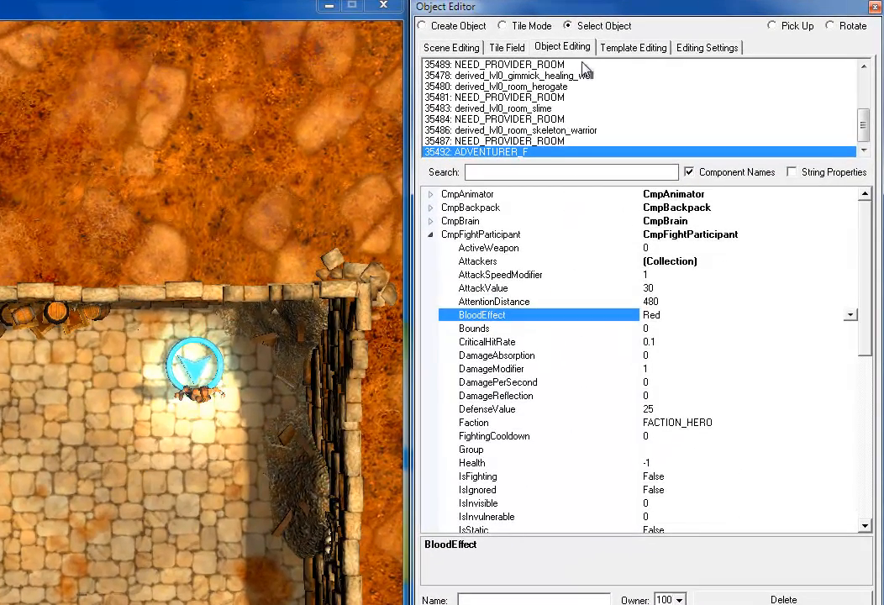
- Paint a Gold wall block of about 5 by 4 tiles, holding 100 gold, into the rock above the wide room
click(509, 49)
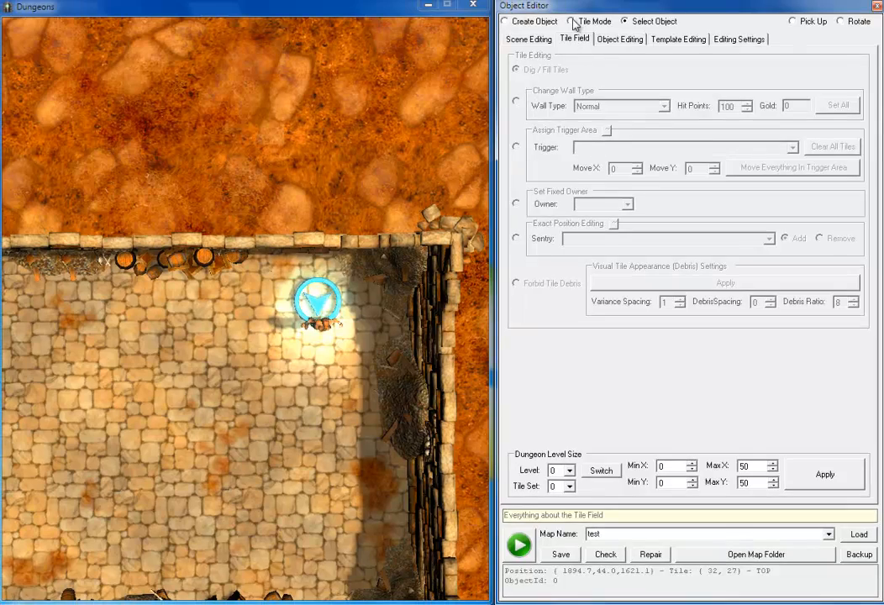
click(580, 24)
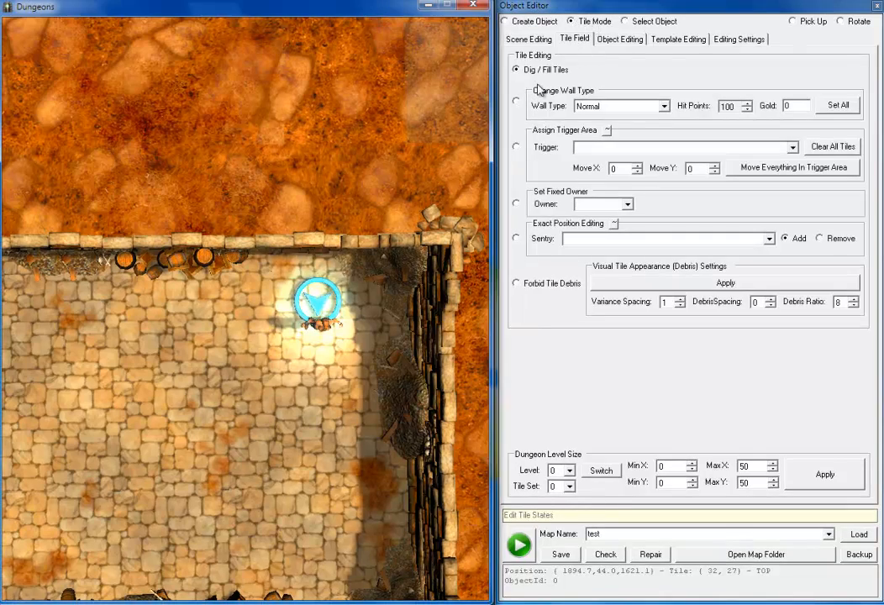
scroll(253, 357, down, 3)
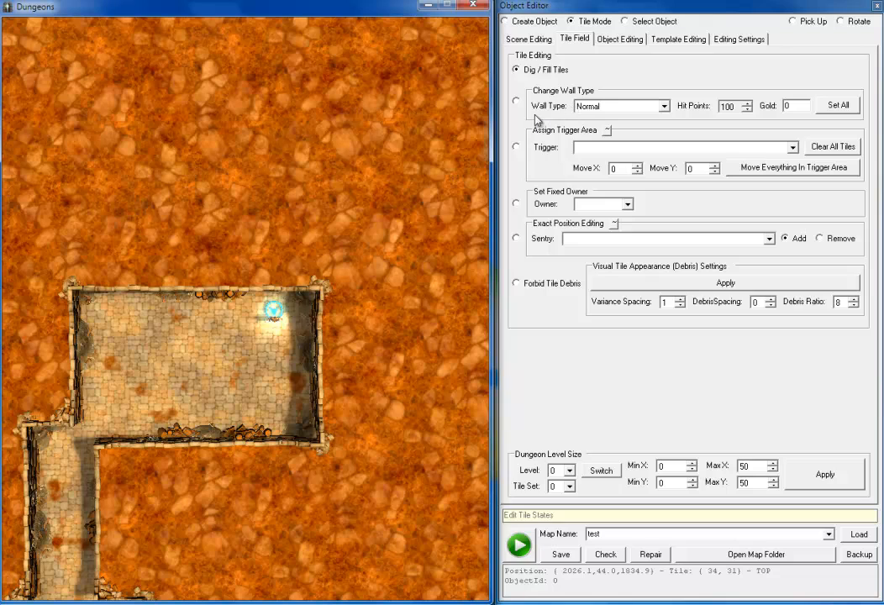
click(788, 106)
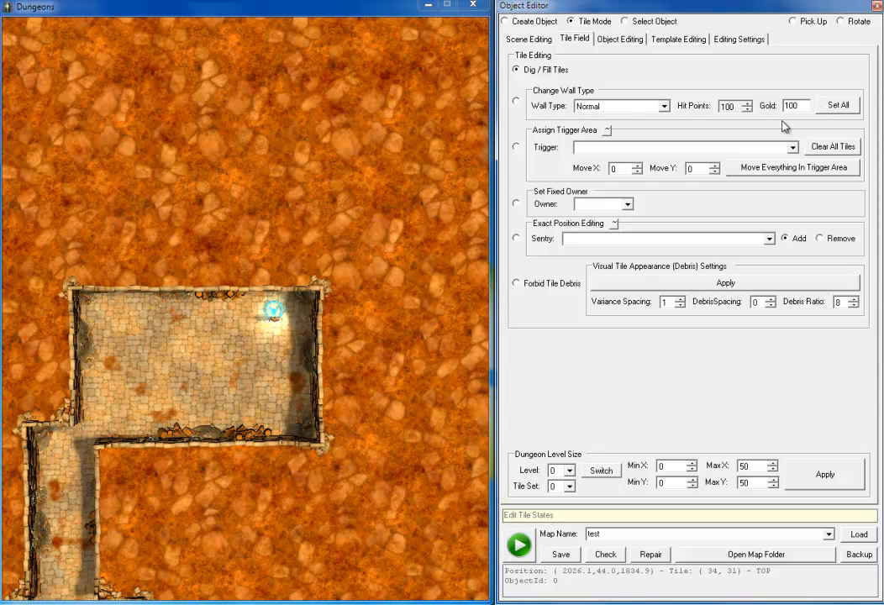
click(598, 107)
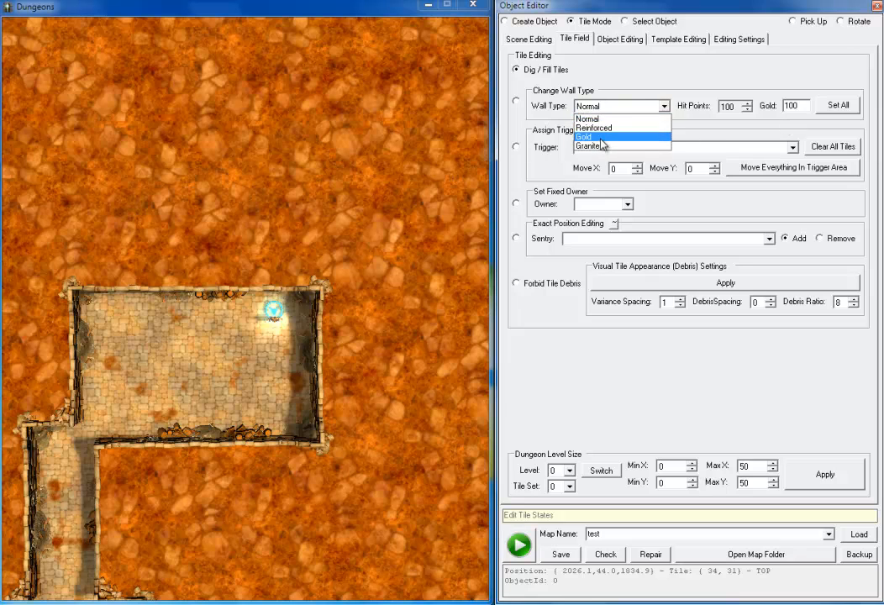
click(593, 142)
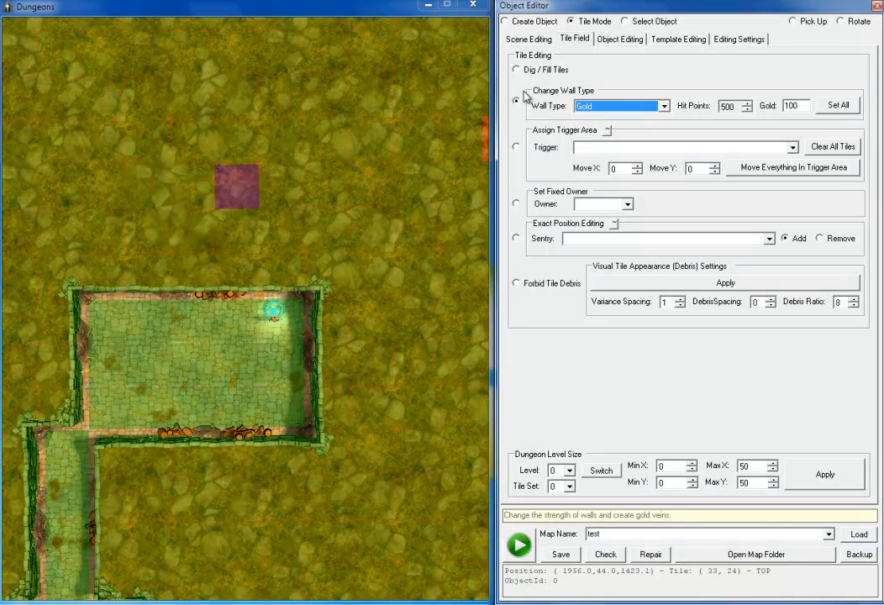
drag(148, 95, 346, 220)
- Extend the gold vein to its left with further Gold wall tiles
key(Left)
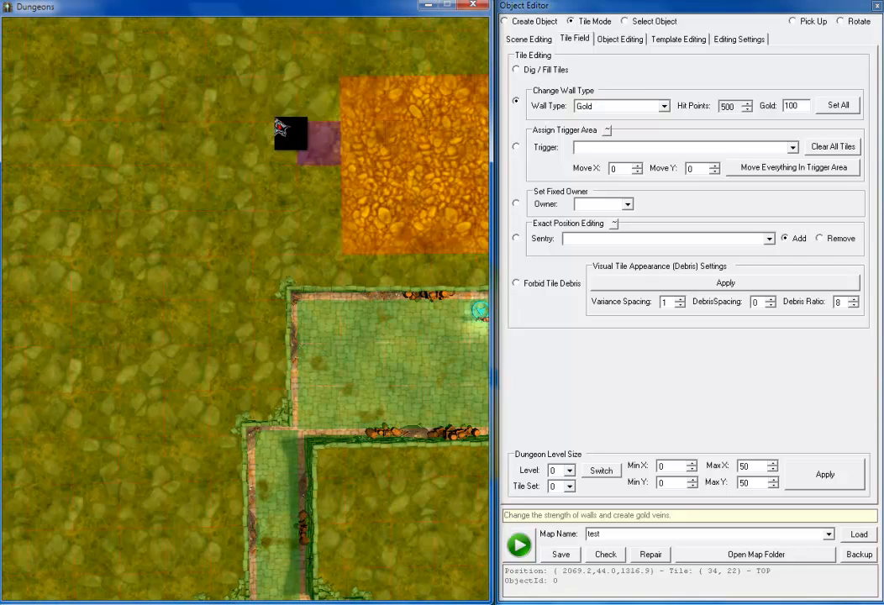
drag(314, 135, 222, 142)
drag(305, 189, 126, 190)
drag(198, 163, 126, 97)
key(Right)
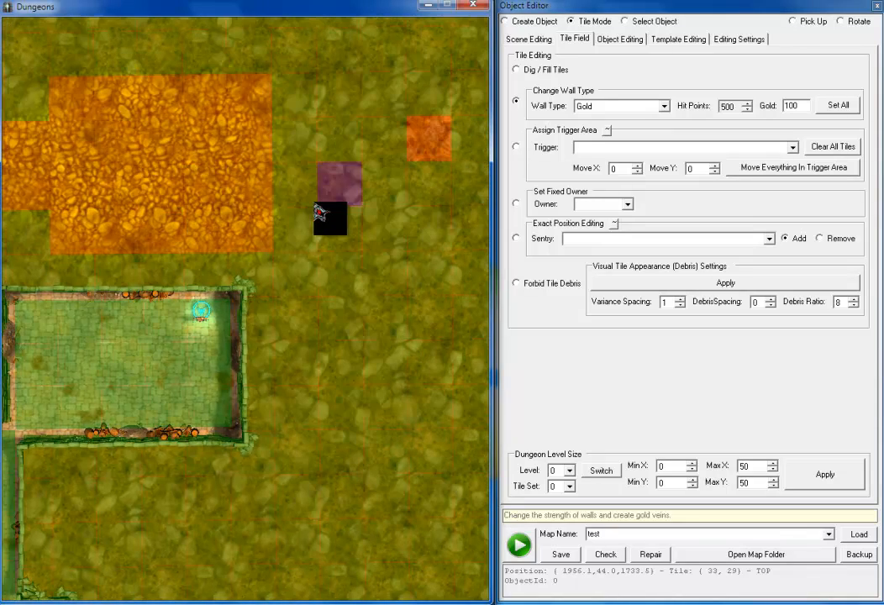
key(Left)
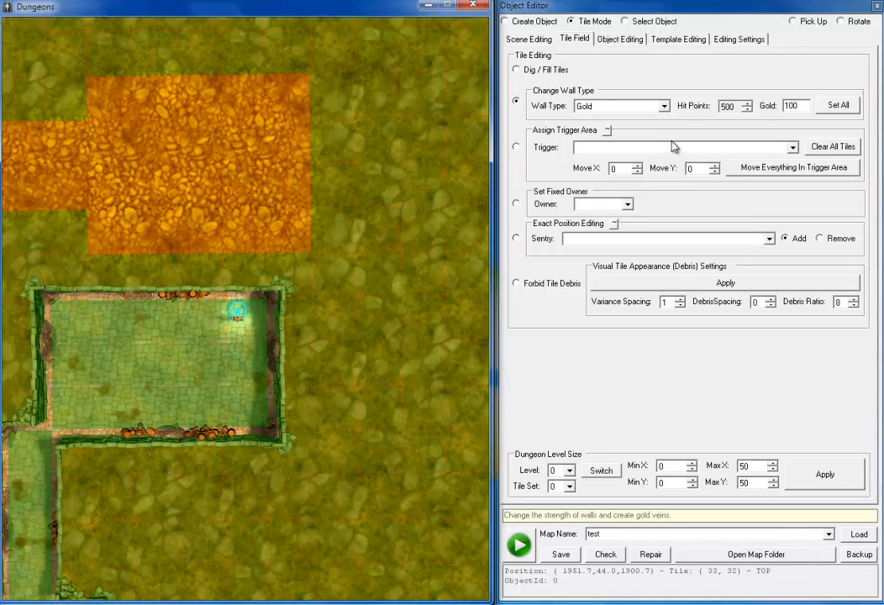
key(Down)
key(Right)
click(588, 107)
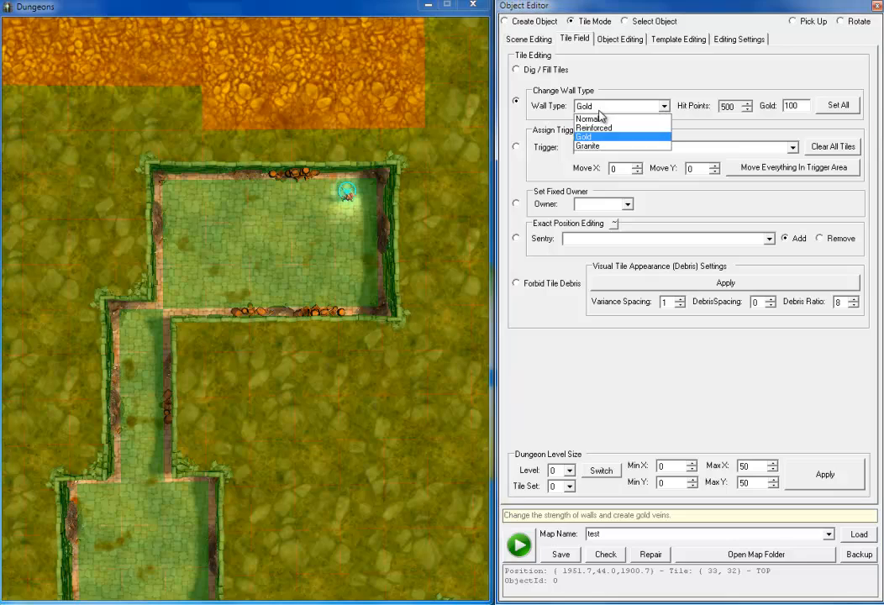
click(592, 145)
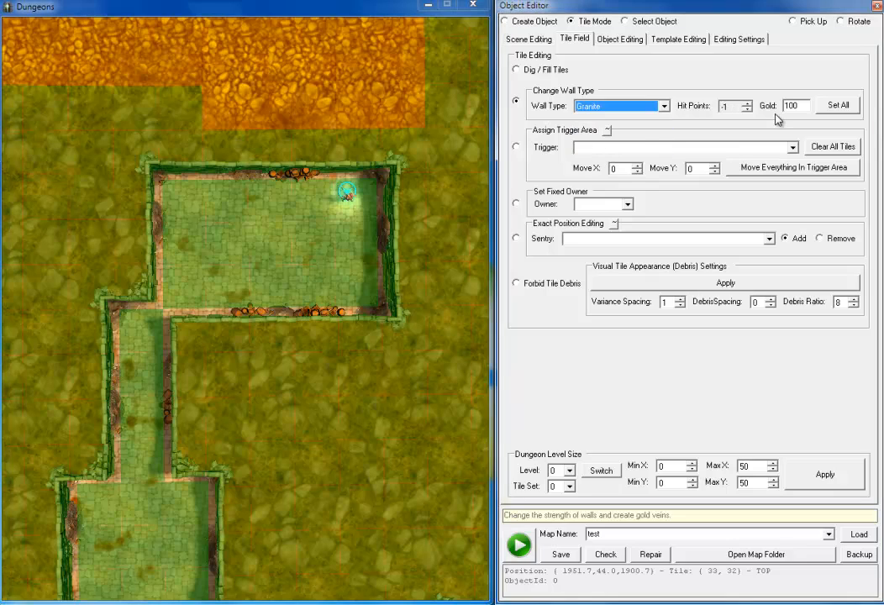
click(803, 106)
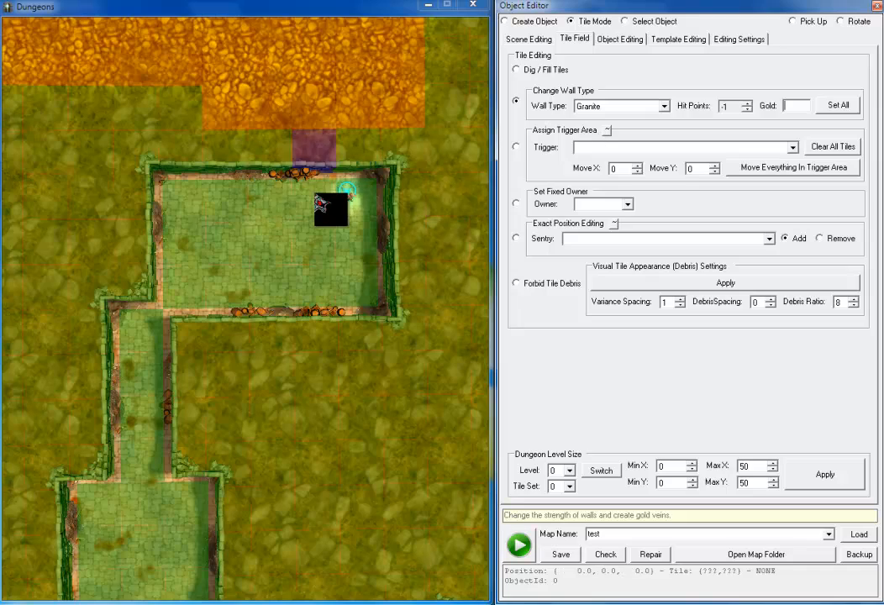
click(304, 205)
- Paint Granite walls beside the hero gate corridor: a two-tile-wide block above it and a one-tile-wide strip below it
scroll(300, 205, down, 3)
key(Right)
key(Down)
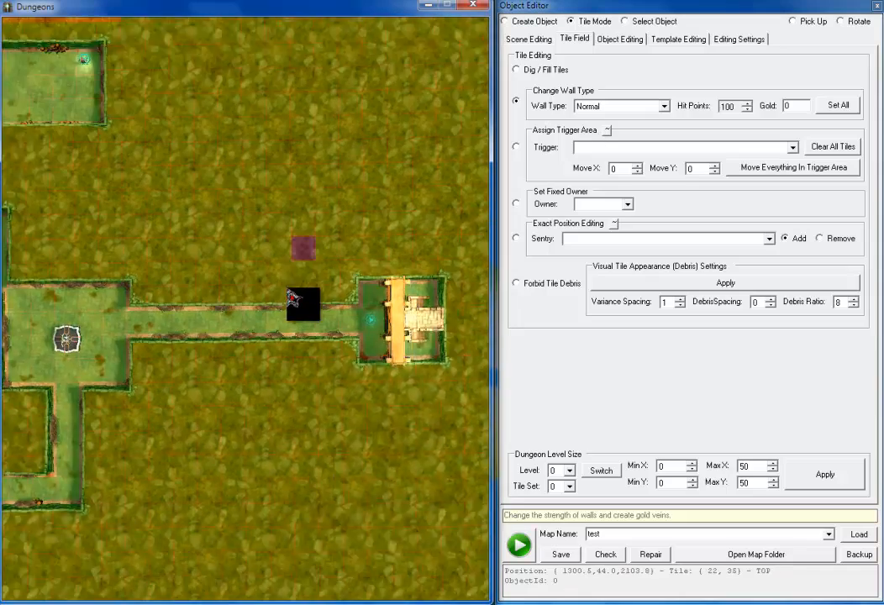
scroll(288, 295, up, 3)
drag(210, 147, 262, 251)
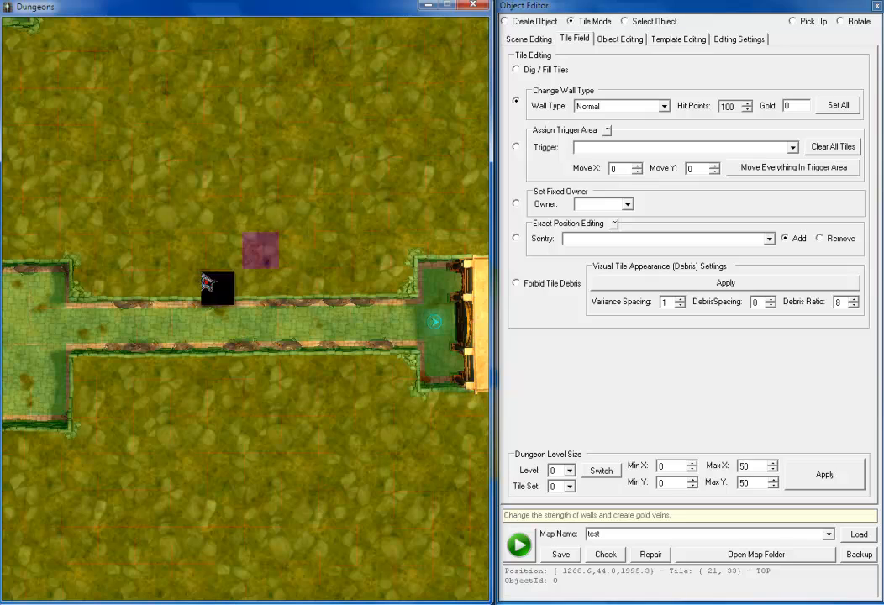
click(616, 105)
click(606, 147)
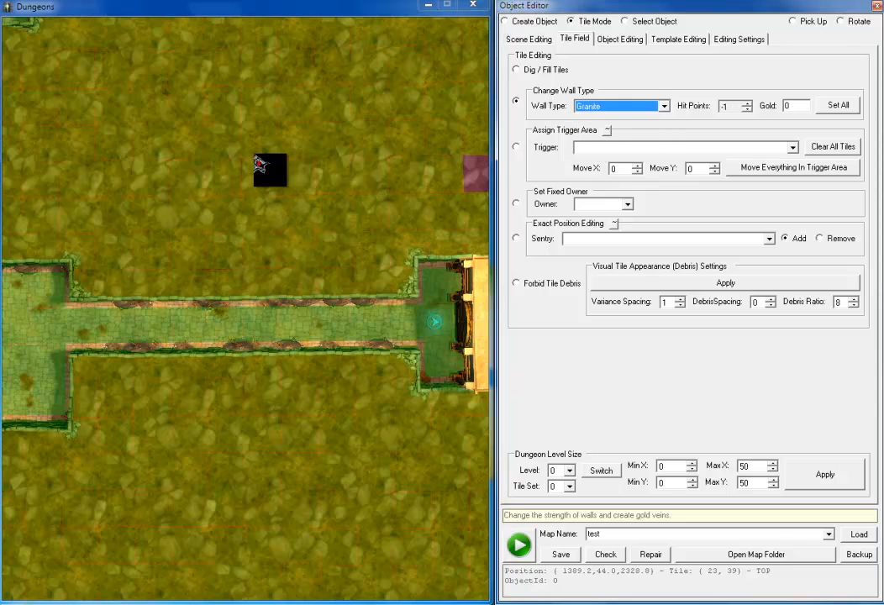
drag(231, 115, 250, 372)
key(s)
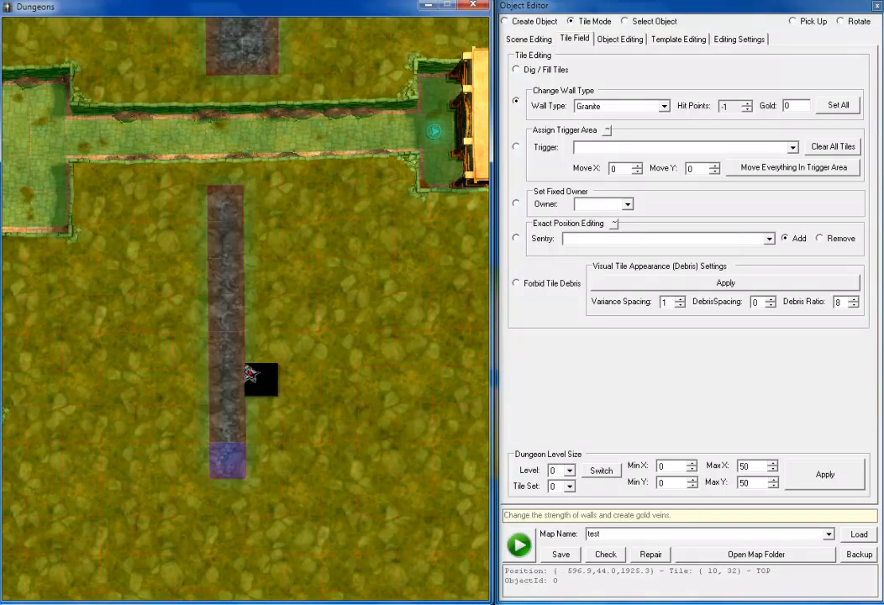
key(w)
key(a)
scroll(283, 227, down, 2)
key(d)
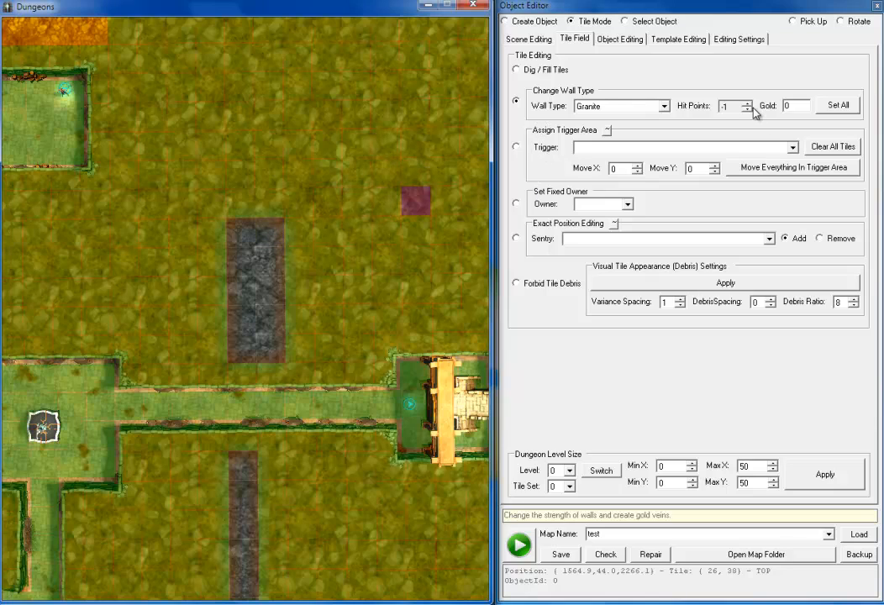
click(787, 106)
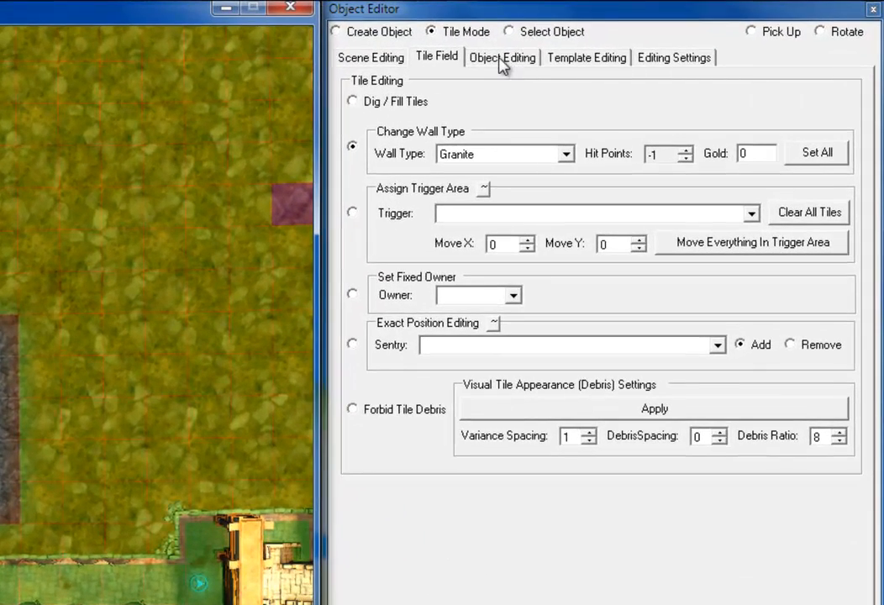
- Filter the default object templates by "trap"
click(370, 57)
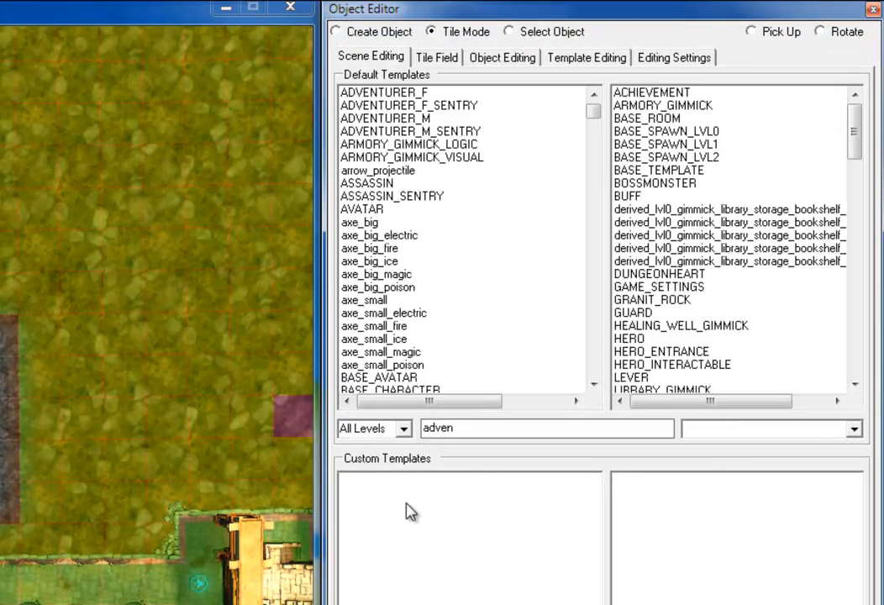
drag(482, 437, 375, 435)
text(t)
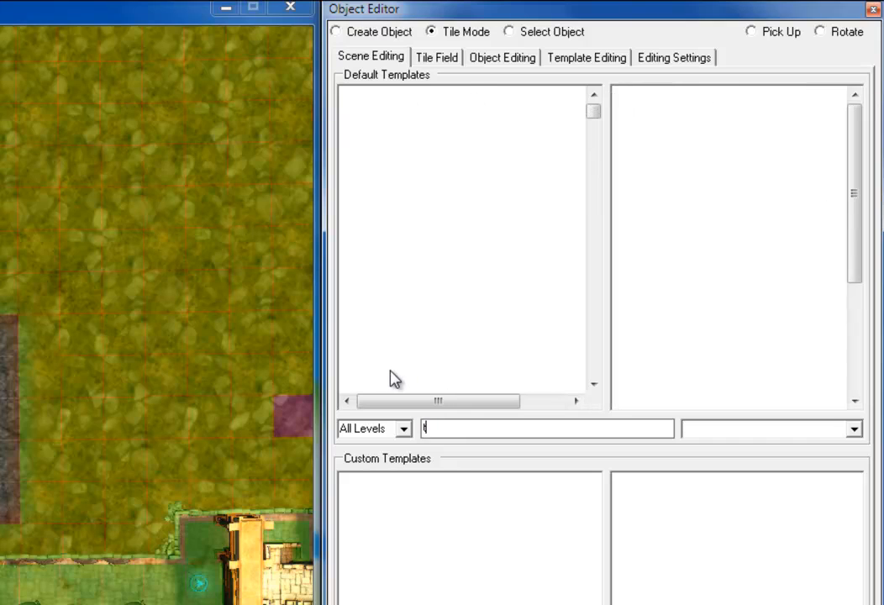
text(rap)
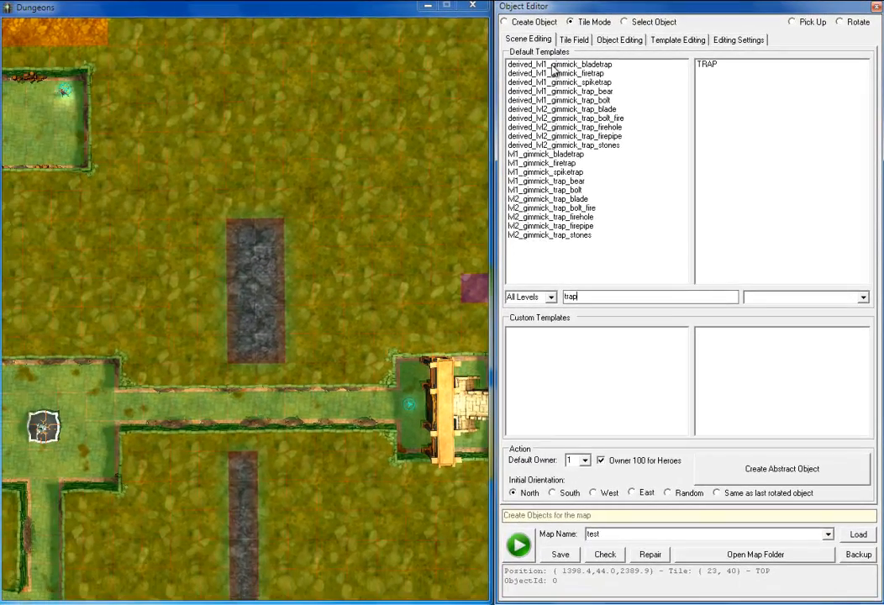
- Place a derived_lvl1_gimmick_bladetrap in the corridor between the healing well room and the hero gate
click(555, 64)
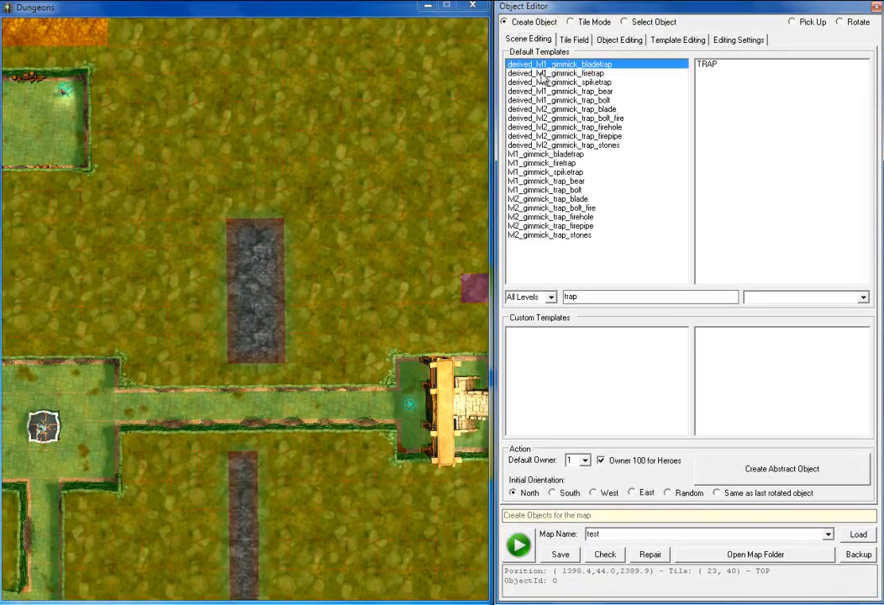
scroll(308, 208, up, 3)
key(d)
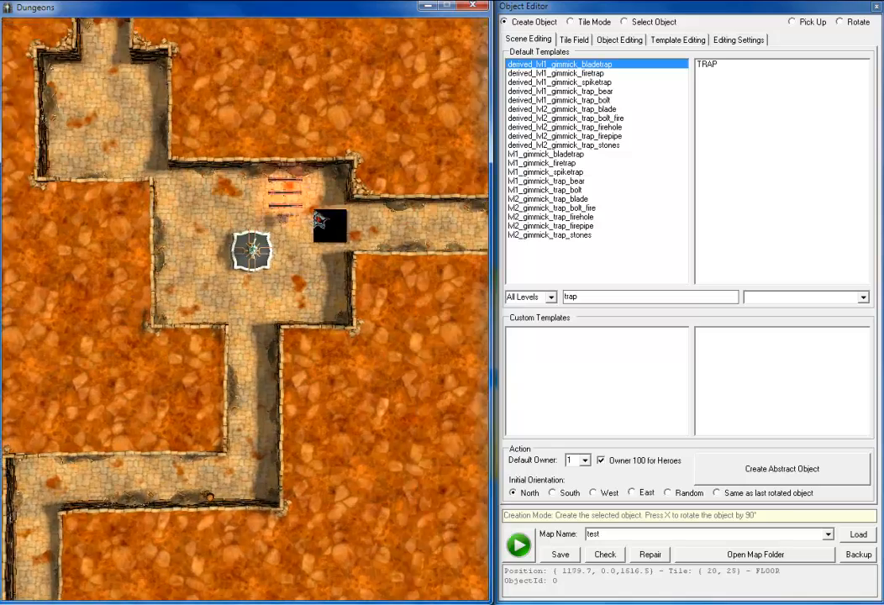
key(w)
key(s)
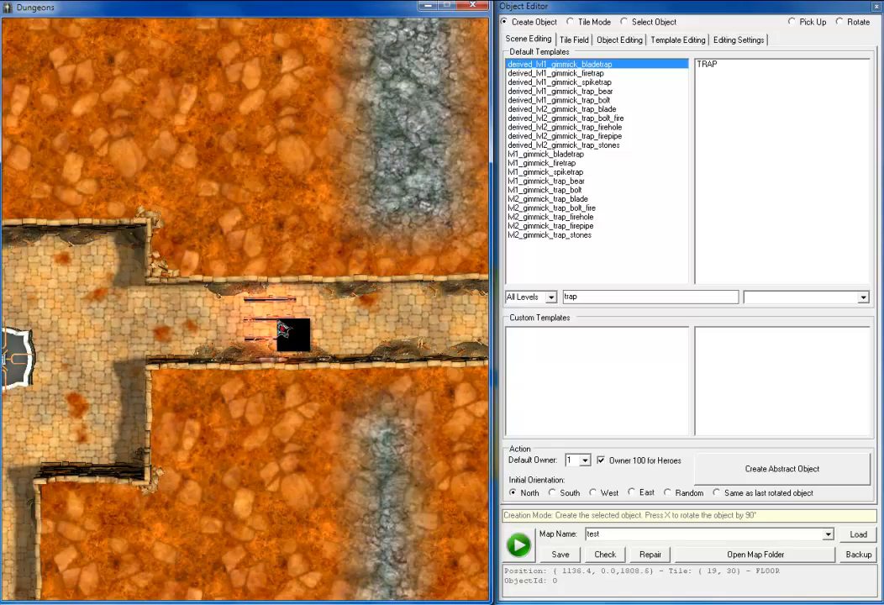
click(292, 343)
- Examine the placed blade trap's CmpTriggerArea properties and name the trap my_scripted_trap
right_click(269, 331)
click(273, 333)
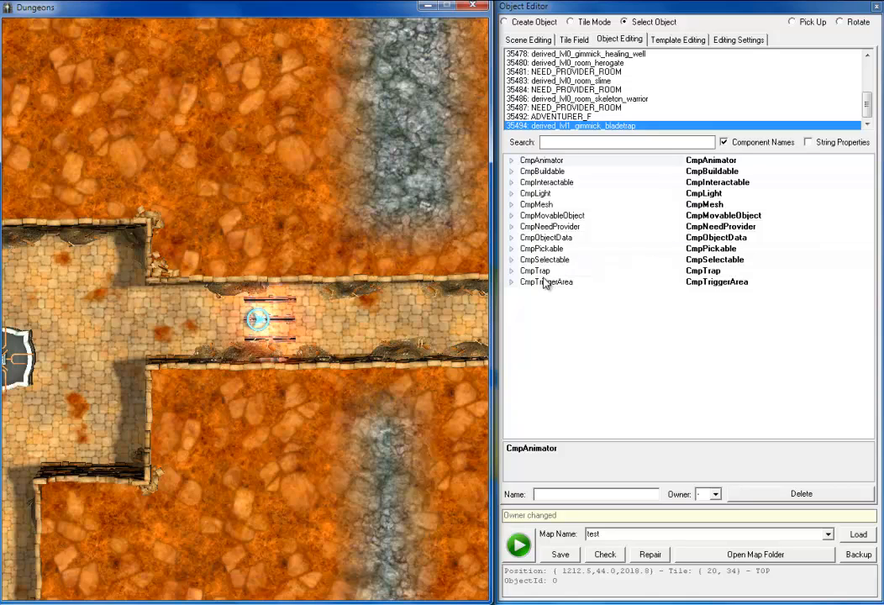
click(552, 282)
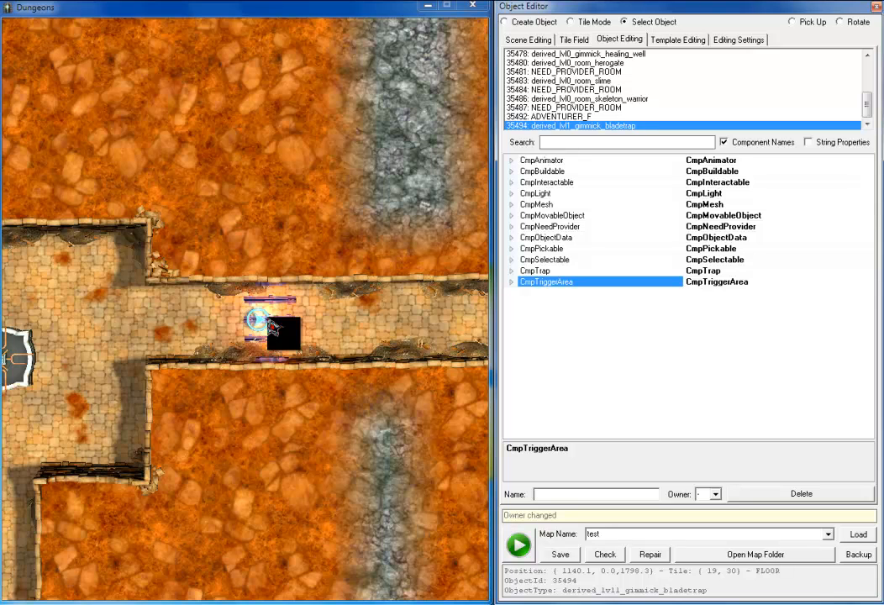
click(512, 282)
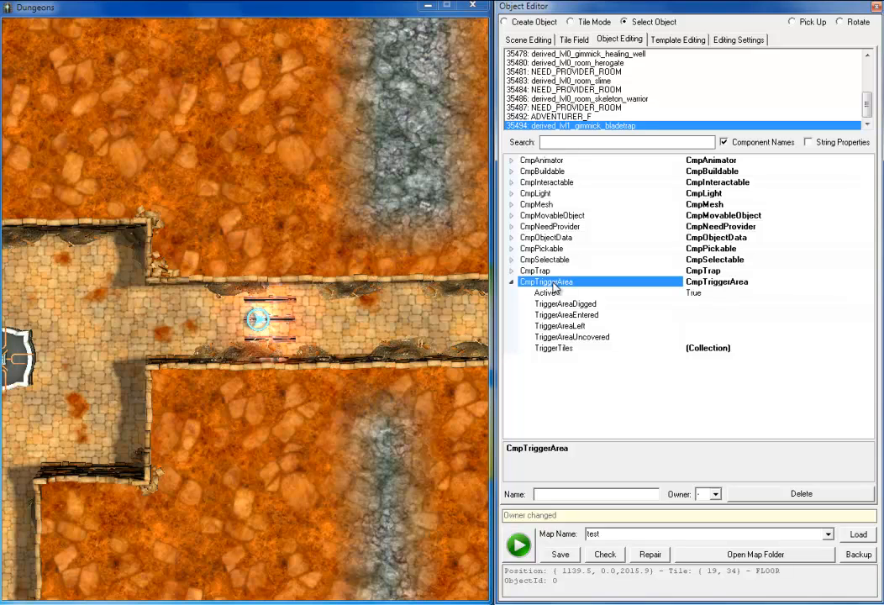
click(511, 282)
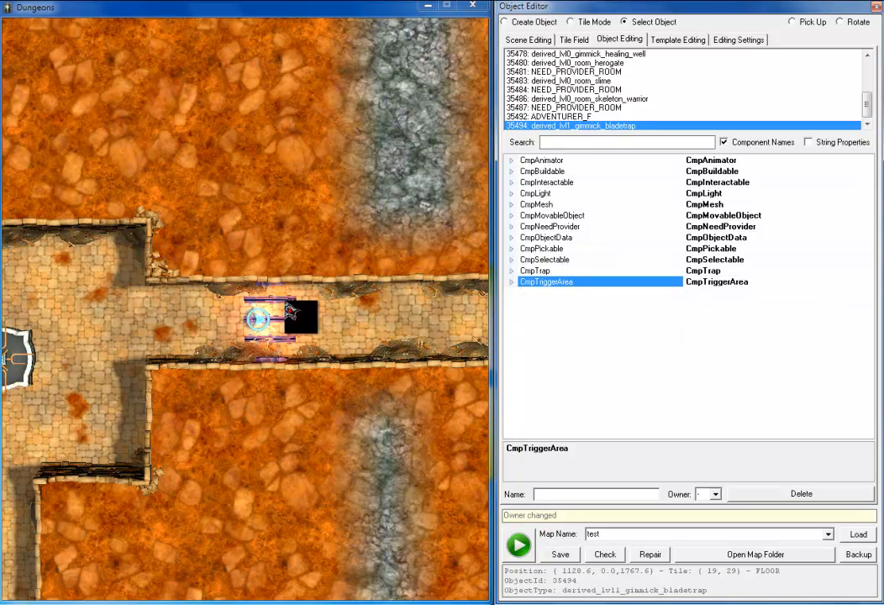
click(584, 494)
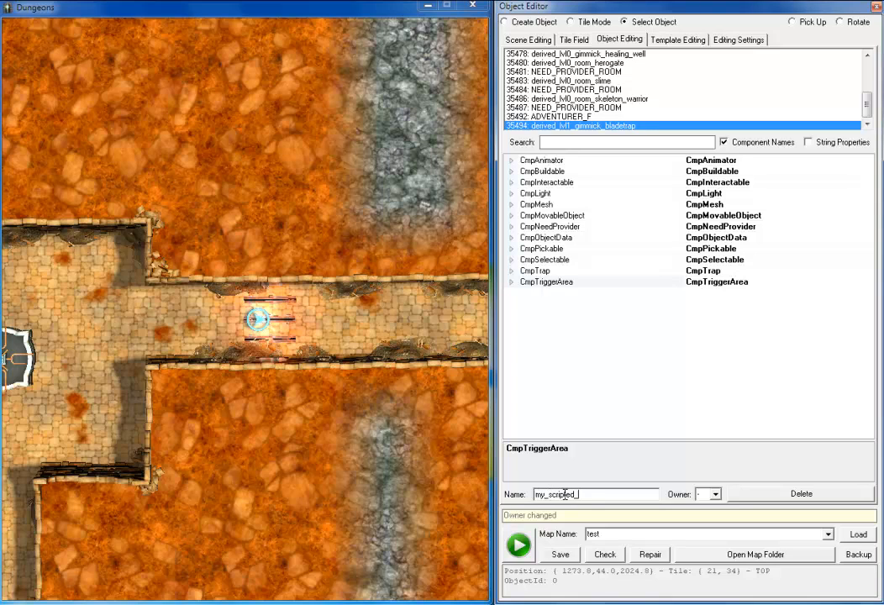
- Assign my_scripted_trap's trigger area to the corridor tiles around the blade trap and the adjoining edge column of the healing well room
click(574, 40)
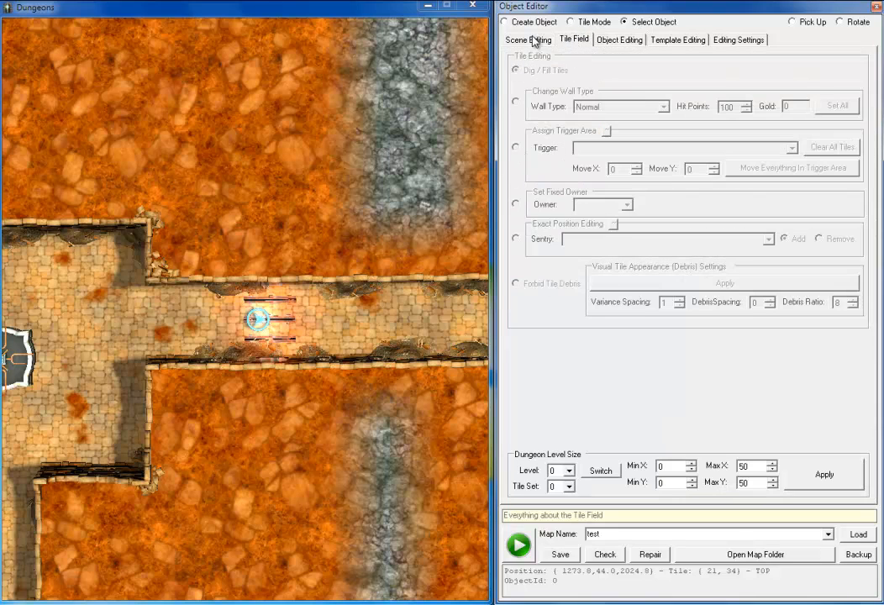
click(571, 22)
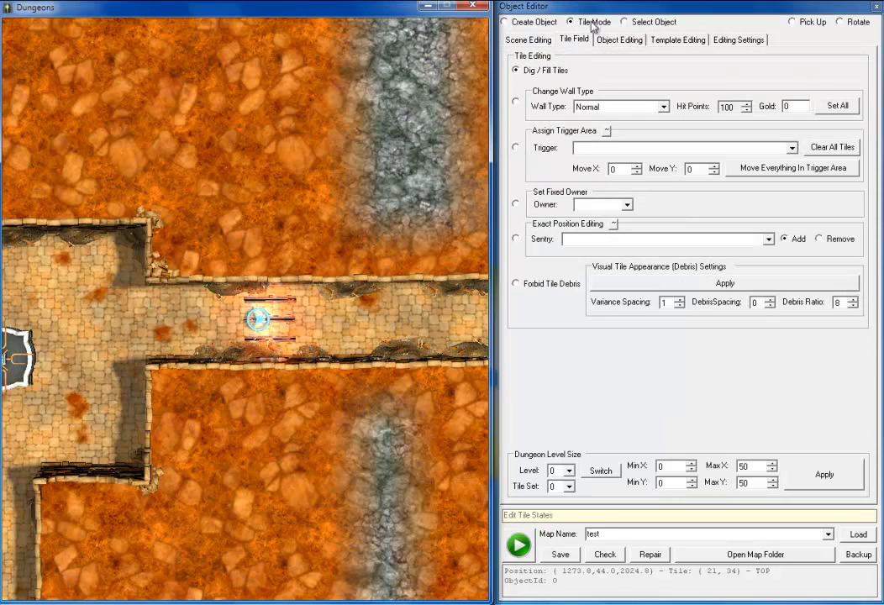
click(574, 148)
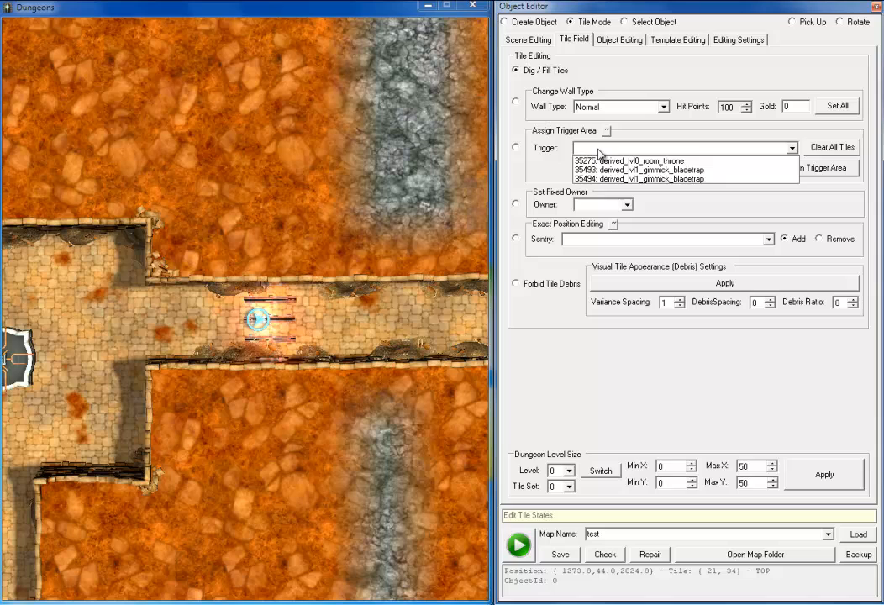
click(659, 170)
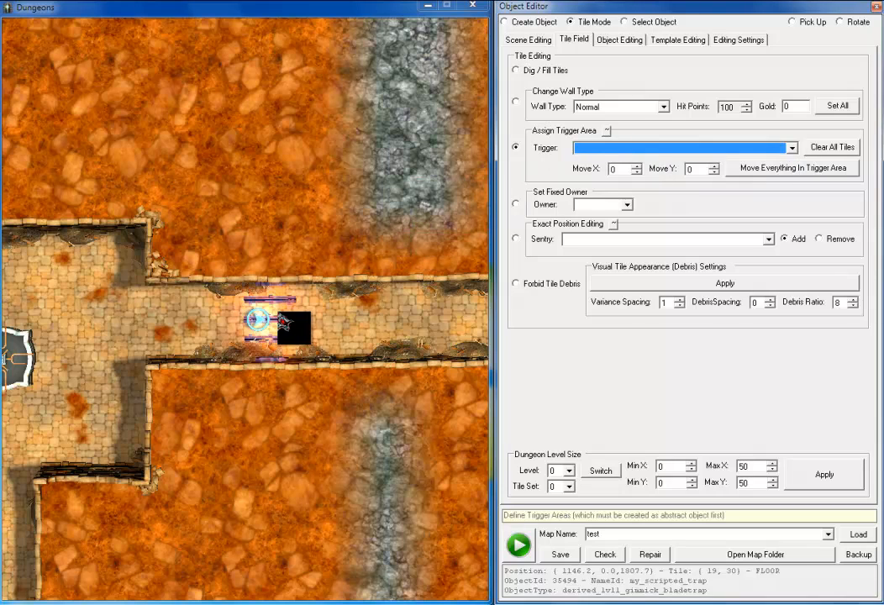
click(626, 40)
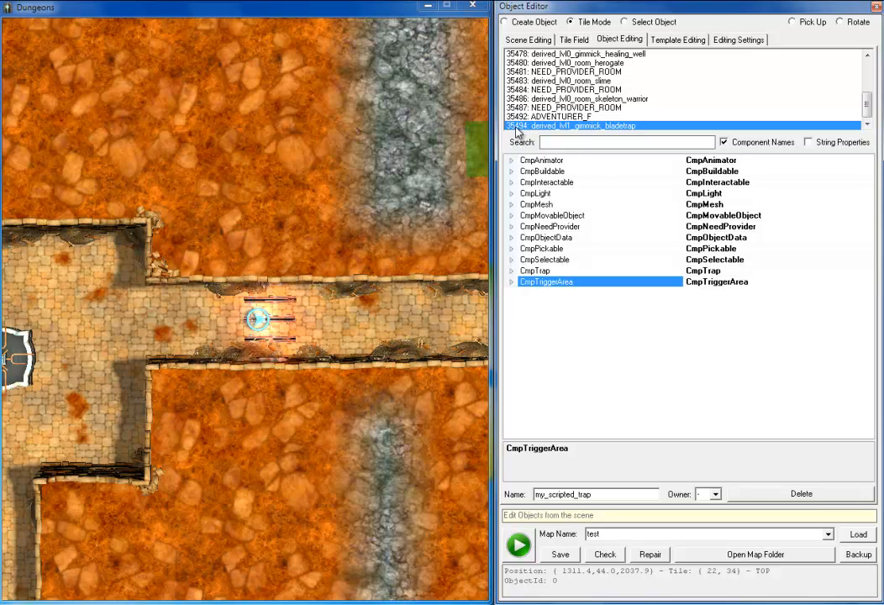
click(574, 39)
click(626, 151)
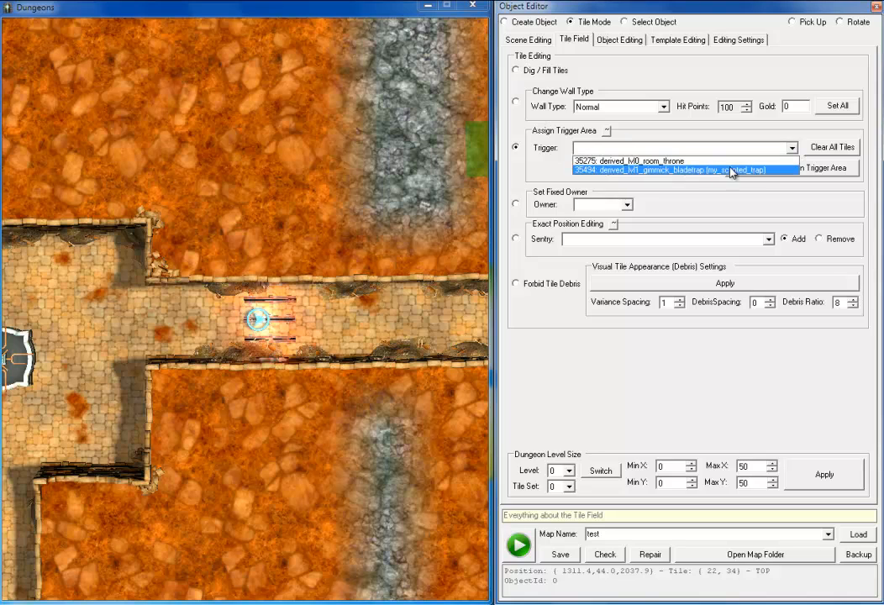
click(619, 170)
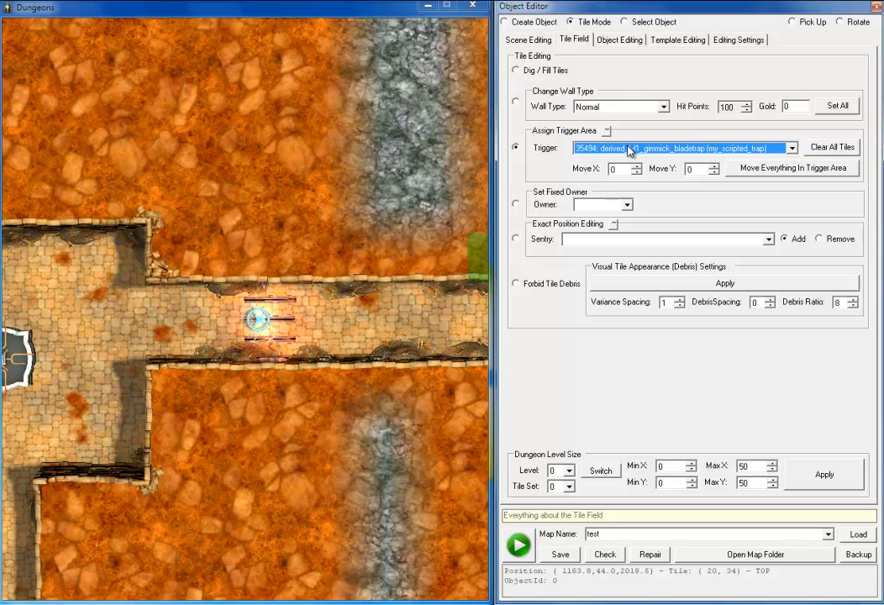
click(233, 340)
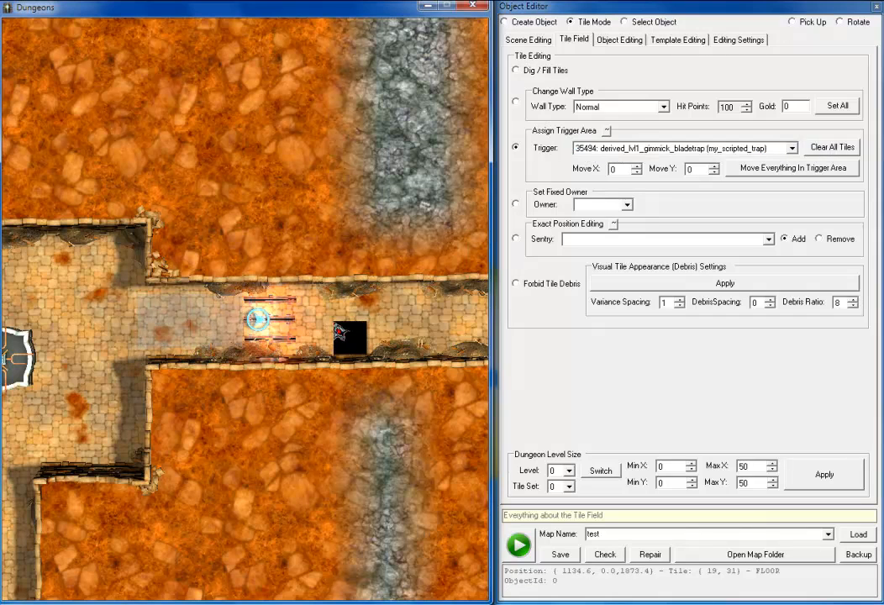
mouse_move(124, 286)
mouse_down()
mouse_move(123, 420)
mouse_move(128, 367)
mouse_up()
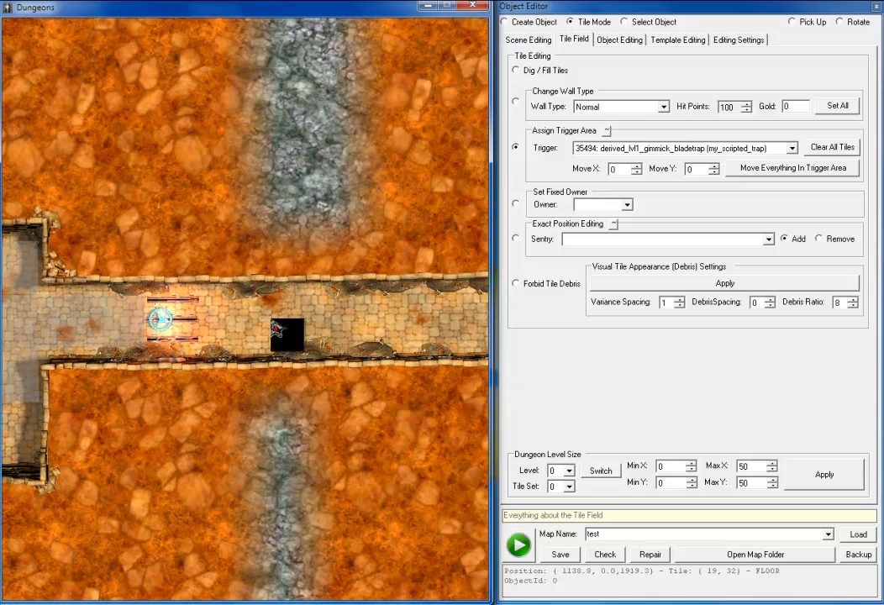
drag(215, 329, 367, 331)
- Examine the extent of the blade trap's trigger area along the corridor and into the healing well room
key(Left)
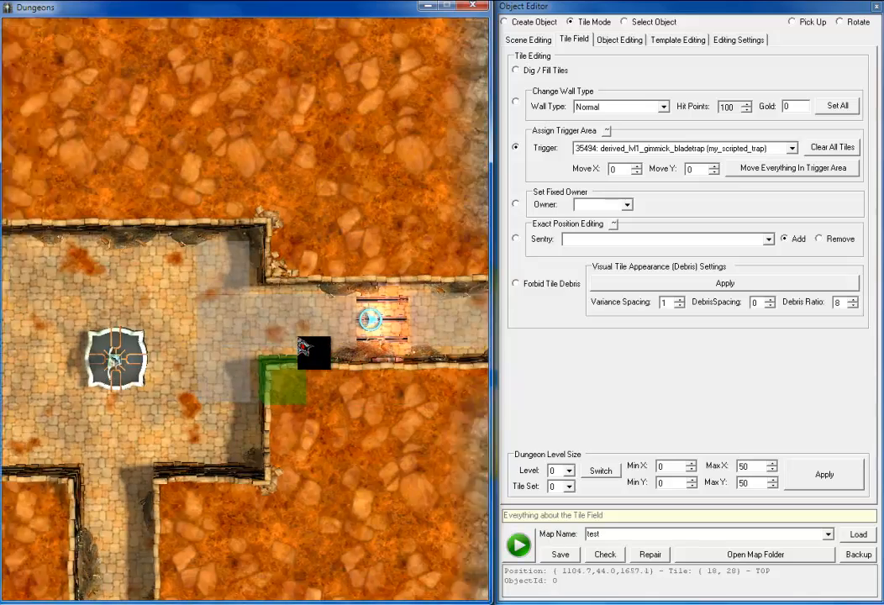
scroll(290, 333, down, 2)
key(Right)
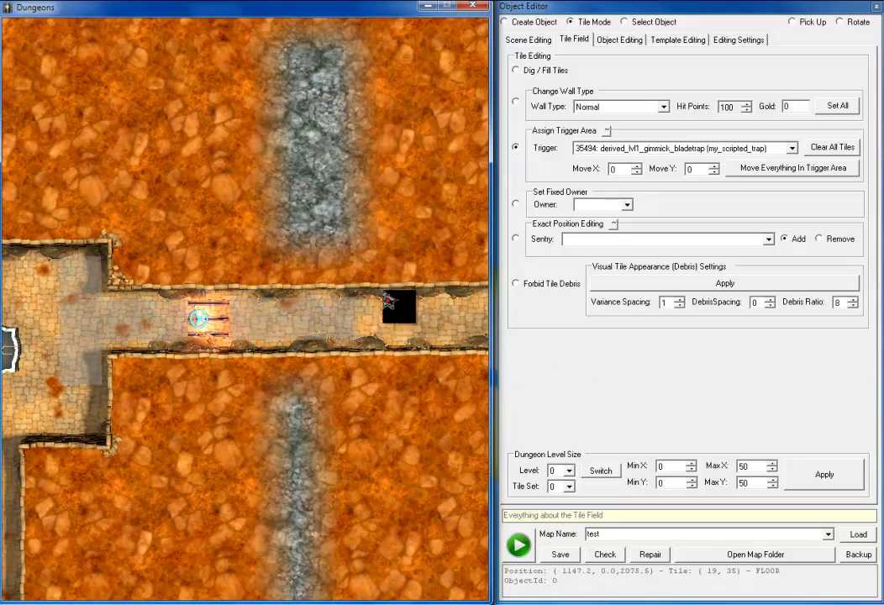
key(Left)
scroll(261, 357, up, 2)
key(Right)
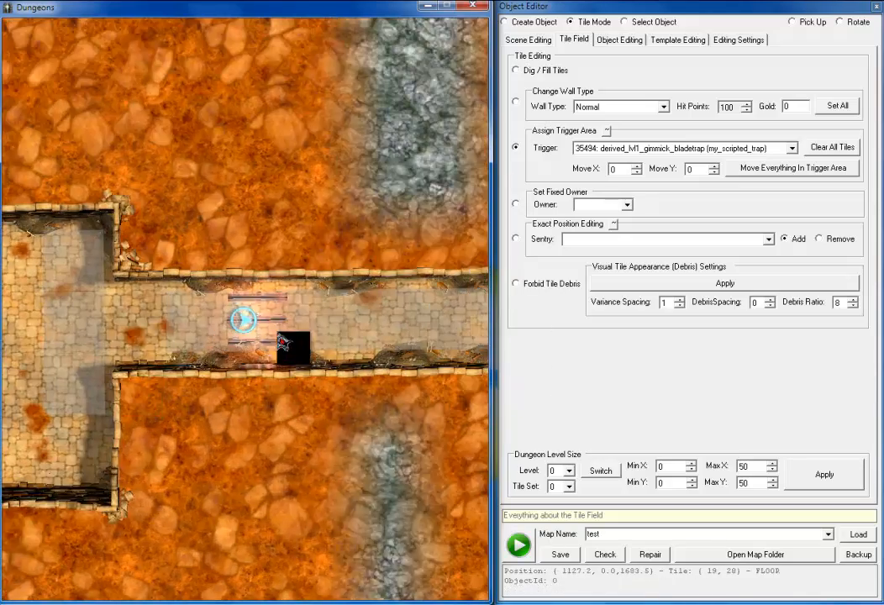
key(Left)
key(Down)
scroll(275, 425, down, 2)
key(Right)
scroll(276, 426, down, 1)
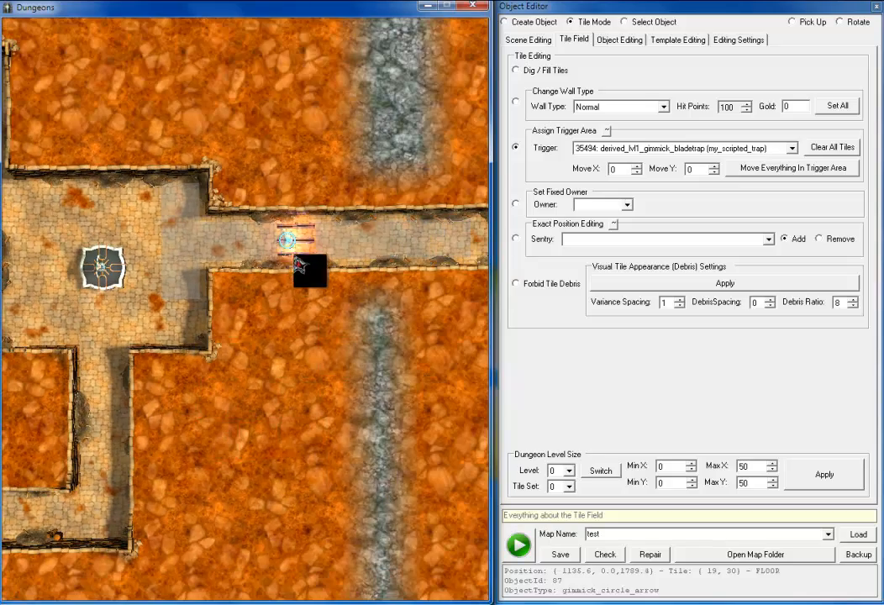
key(Left)
key(Up)
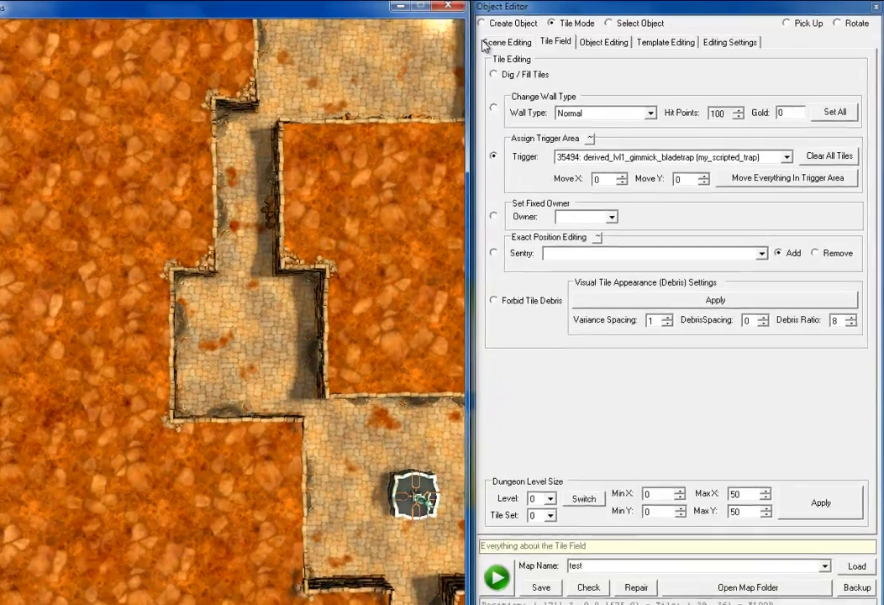
- Filter the default object templates by "trigger"
click(515, 39)
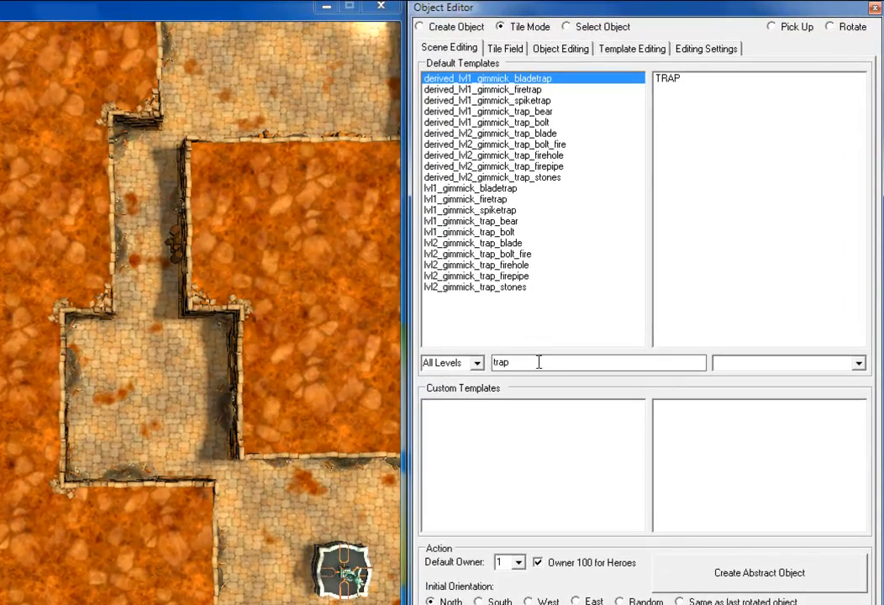
drag(539, 362, 436, 362)
key(BackSpace)
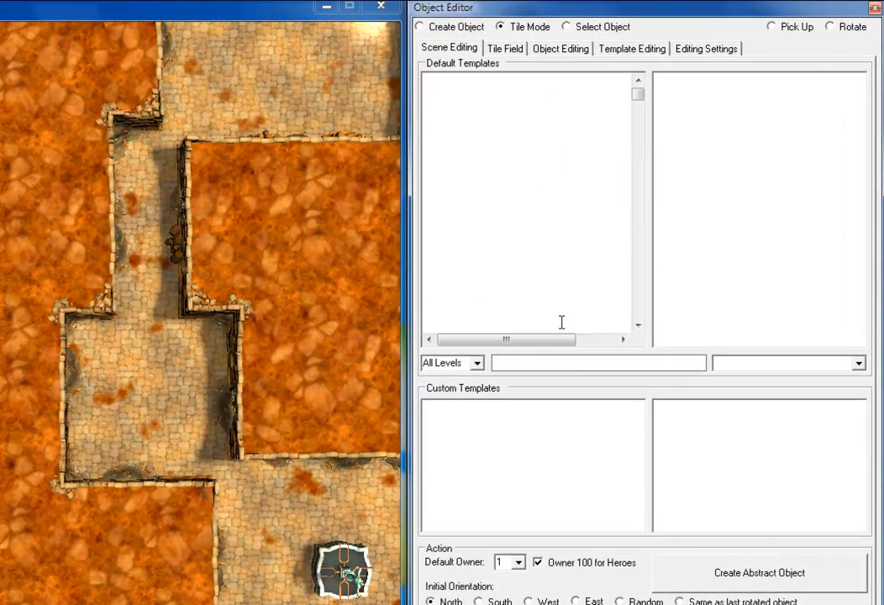
text(t)
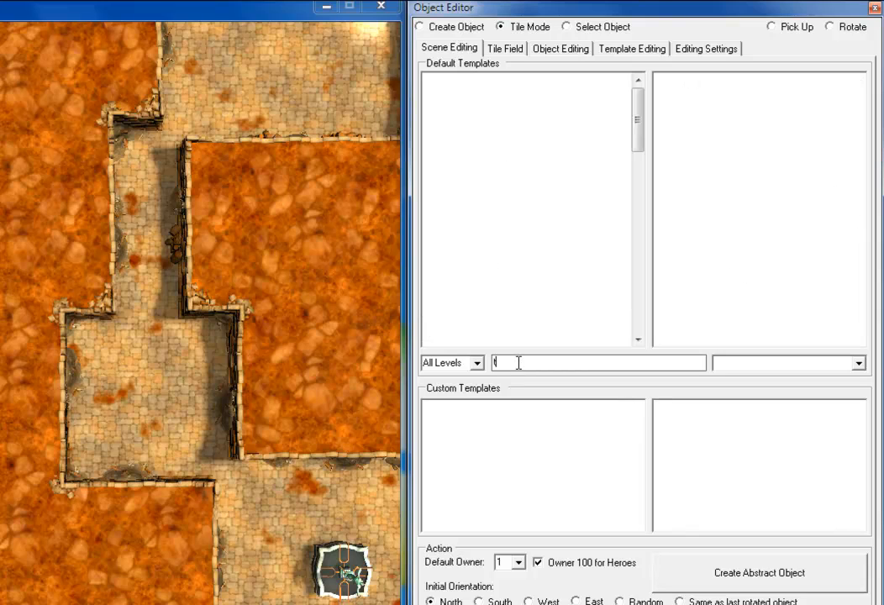
text(r)
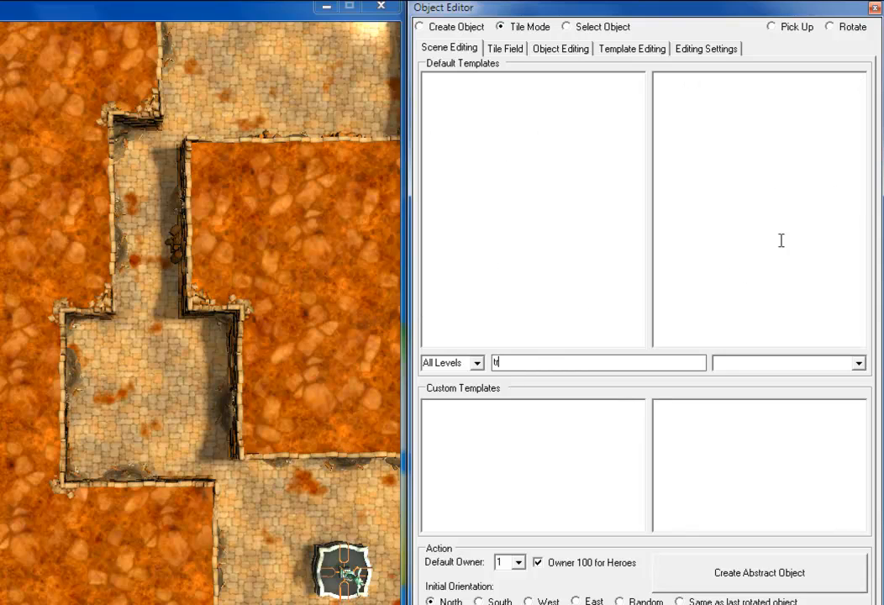
text(igger)
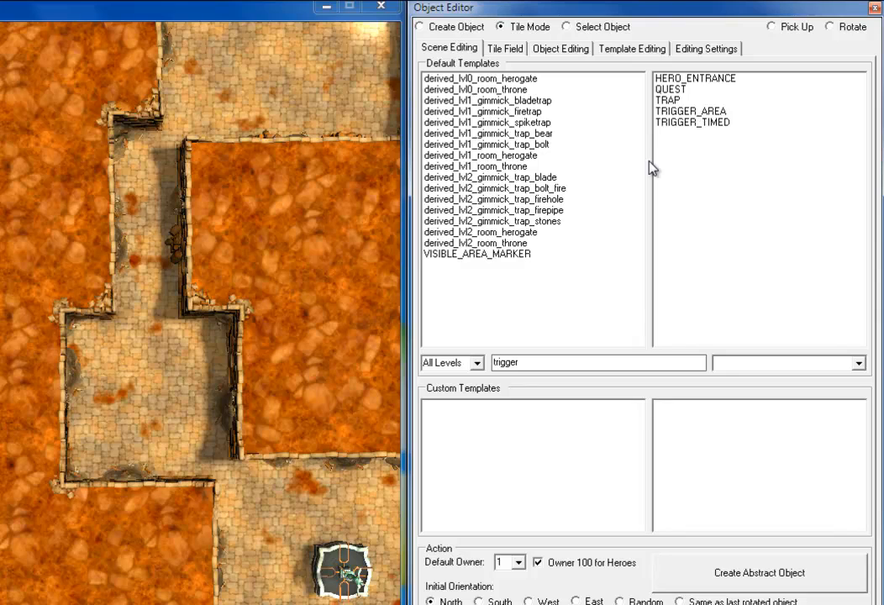
- Create an abstract TRIGGER_AREA object and name it my_trigger_area_for_scripting
click(686, 114)
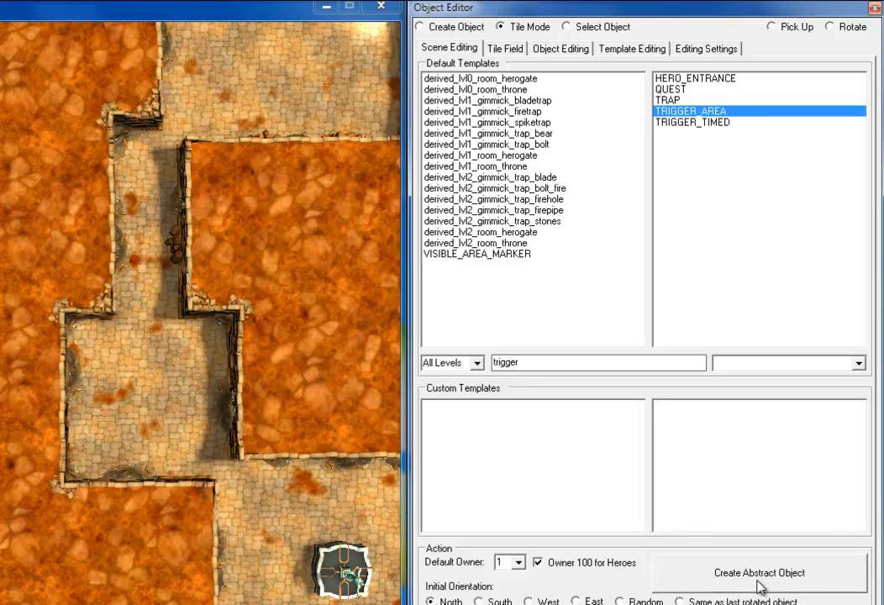
click(760, 585)
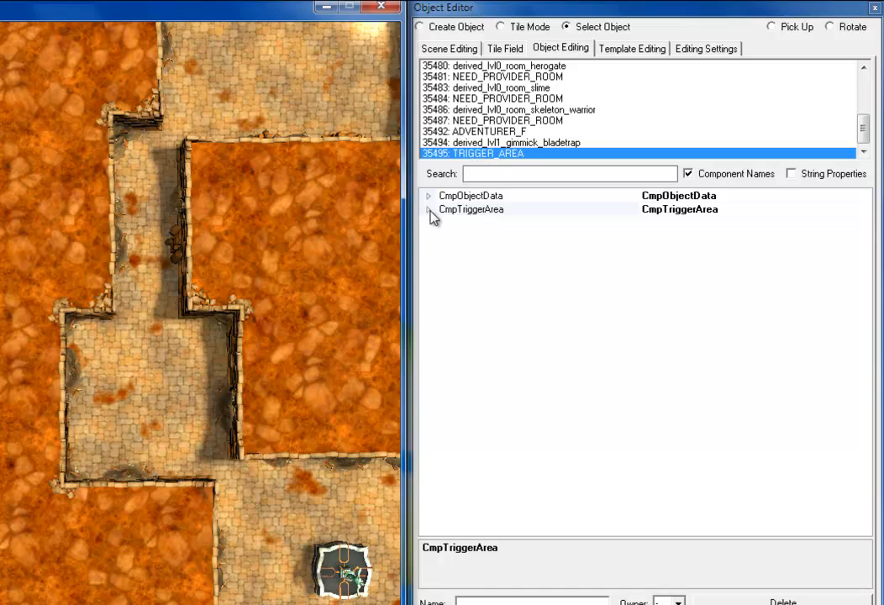
click(468, 201)
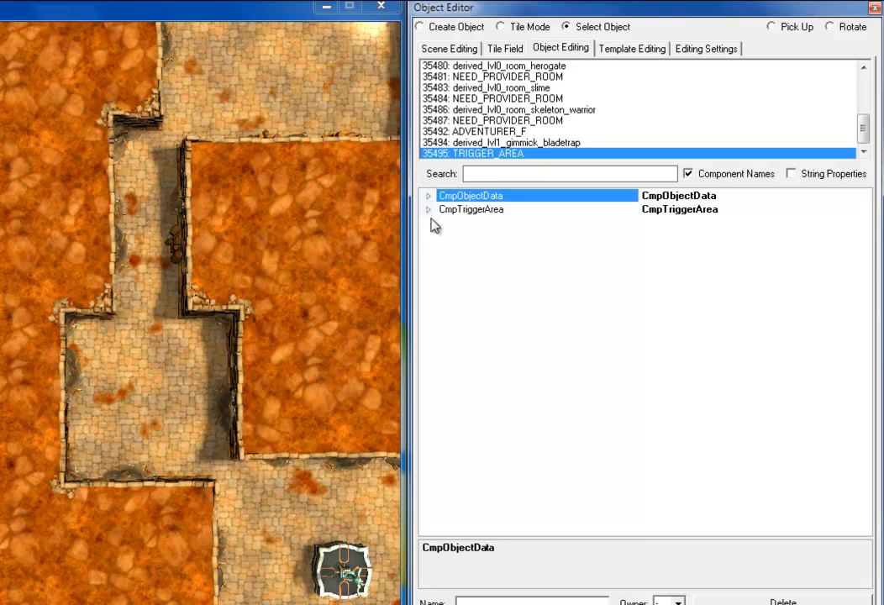
click(436, 210)
click(429, 211)
click(429, 210)
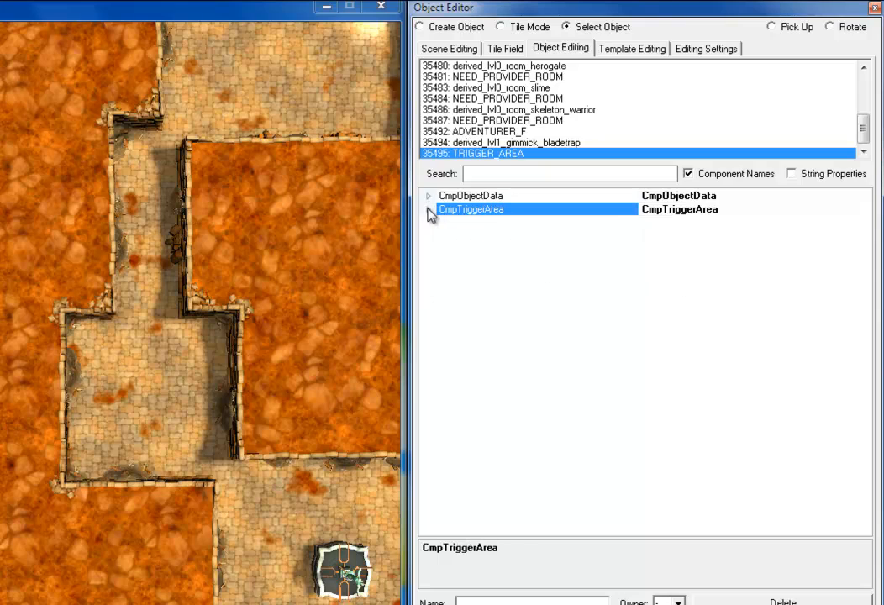
click(500, 601)
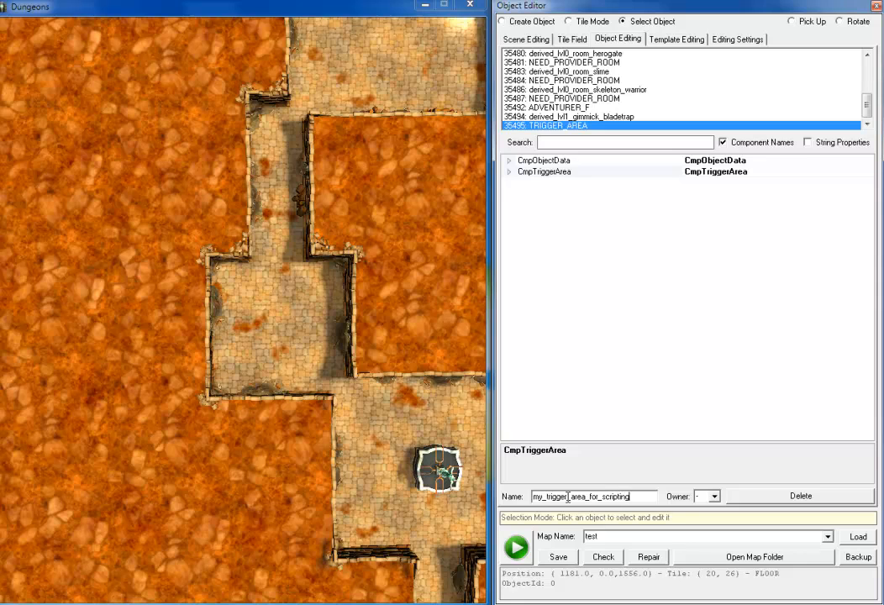
- Assign the TRIGGER_AREA object to the floor tiles of the small room northwest of the healing well room
click(573, 39)
click(571, 22)
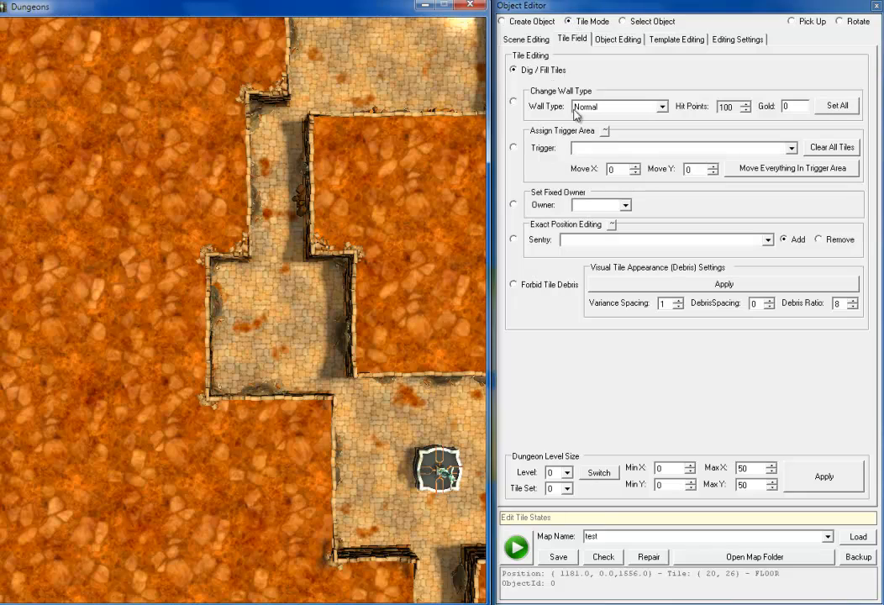
click(626, 147)
click(630, 147)
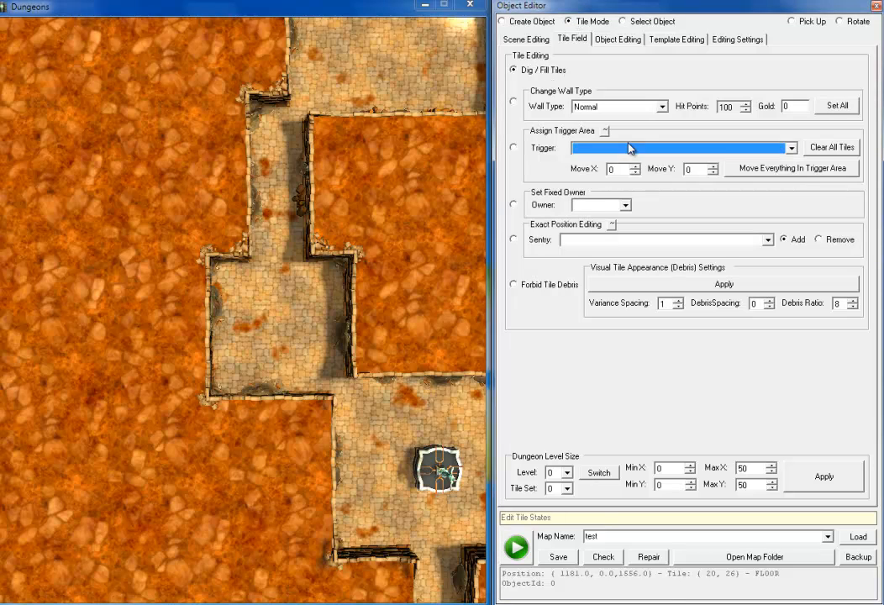
click(630, 147)
click(598, 21)
click(626, 21)
click(572, 23)
click(638, 148)
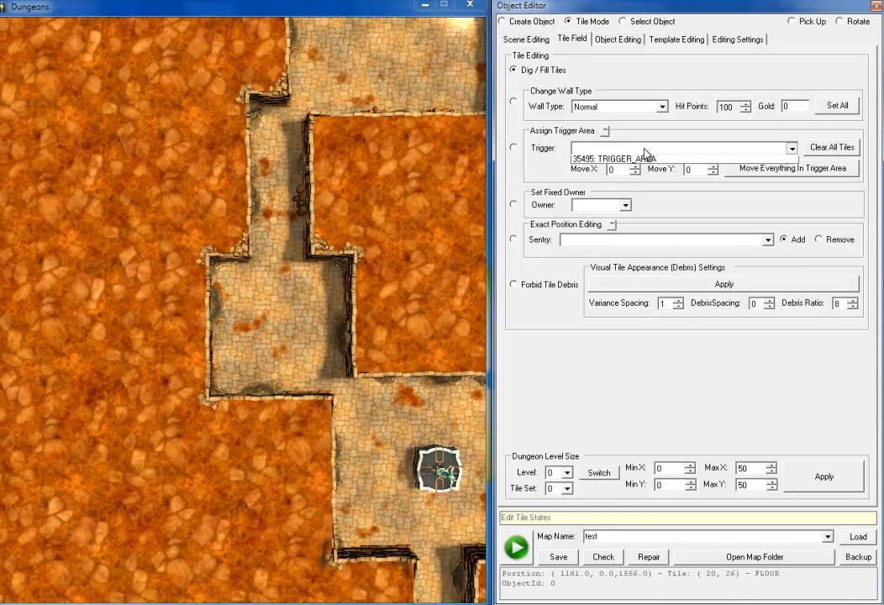
click(605, 175)
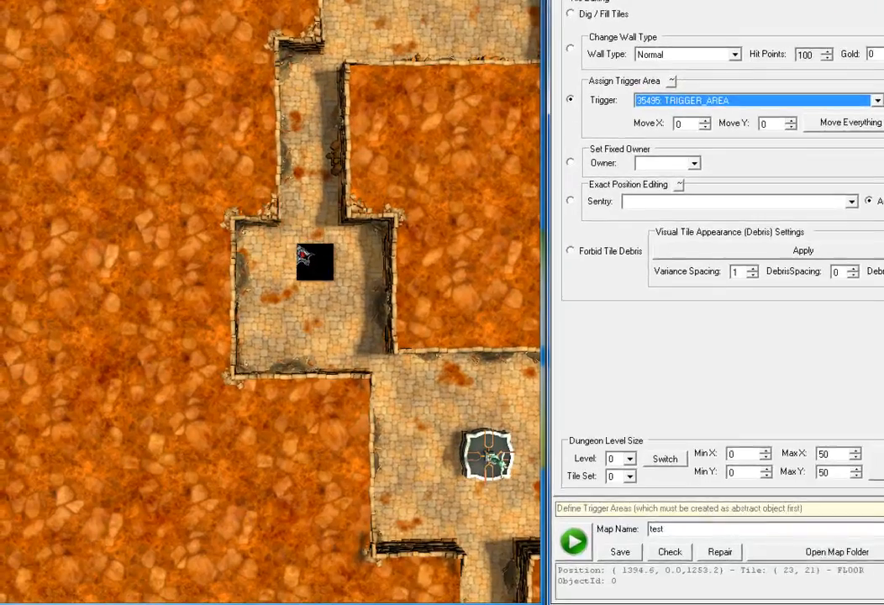
drag(244, 232, 380, 361)
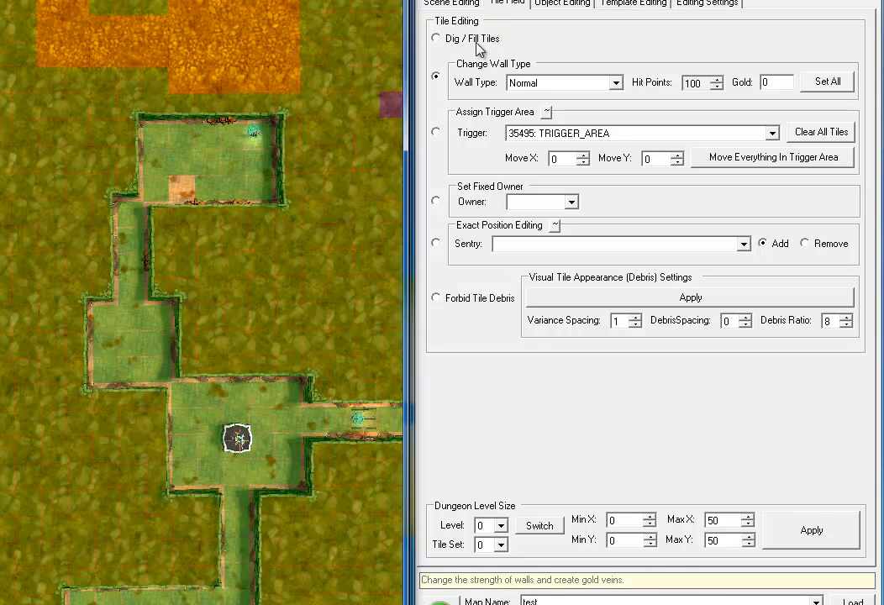
- Check the sentry choices for exact position editing and set tile editing to Dig / Fill Tiles
click(437, 39)
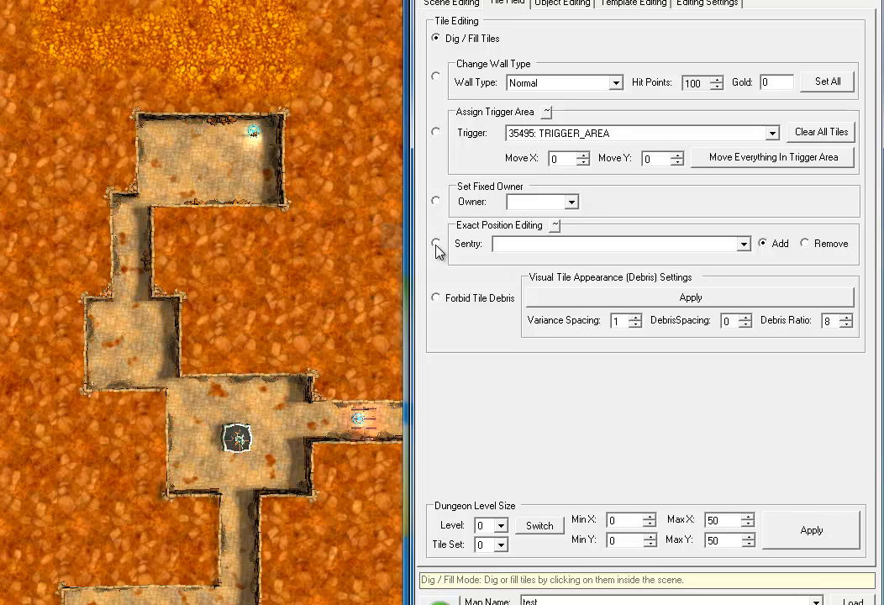
click(525, 243)
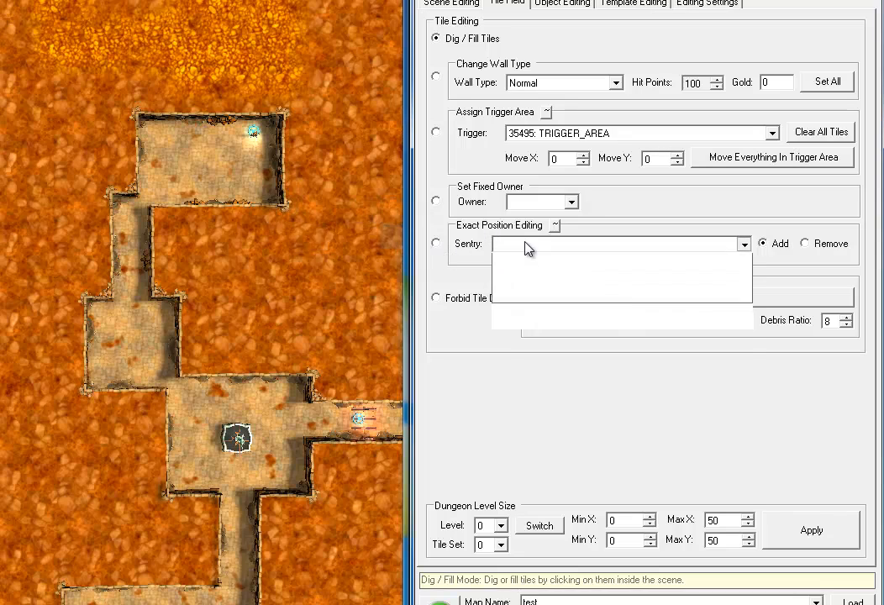
click(527, 246)
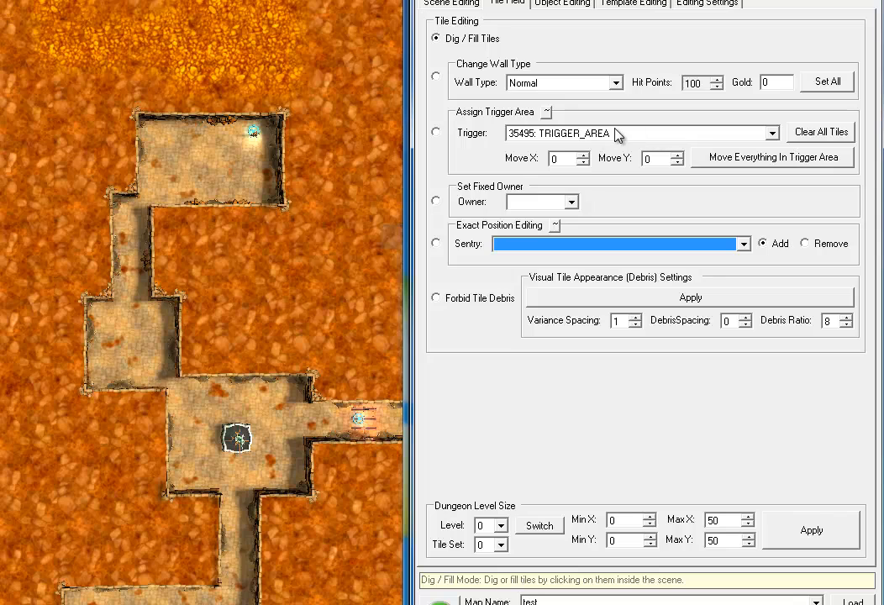
click(156, 313)
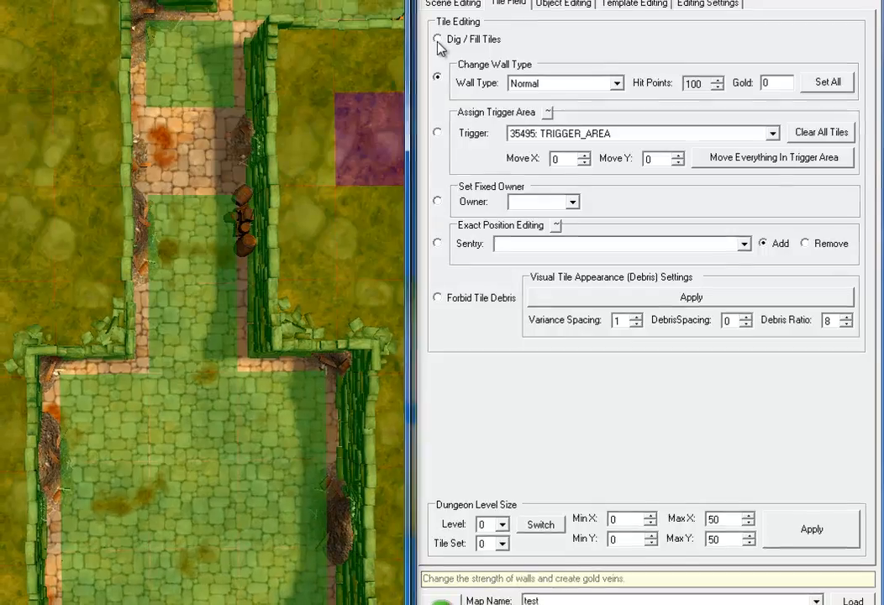
click(436, 39)
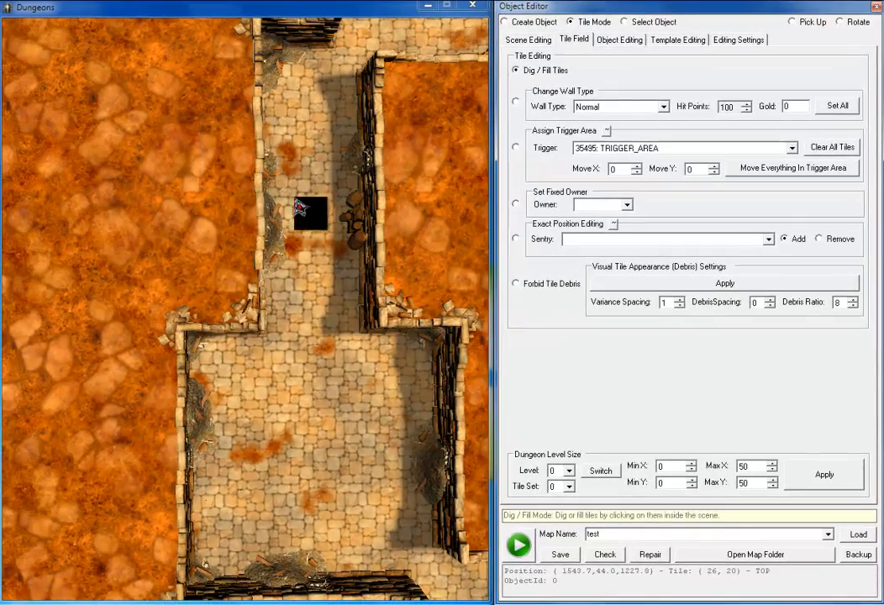
middle_drag(300, 206, 282, 193)
key(w)
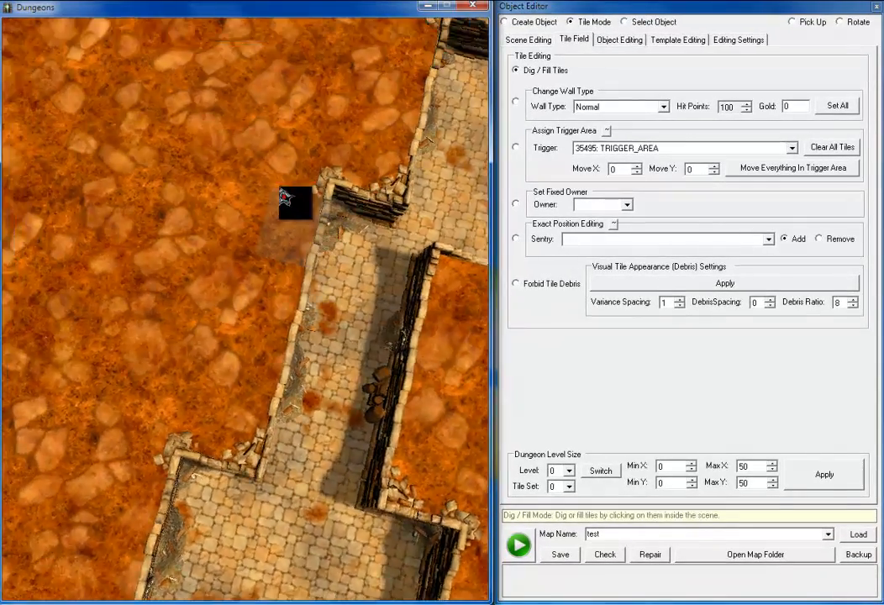
- Examine the debris and floor of the narrow corridor up close and check which sentries exact position editing offers
scroll(352, 264, up, 5)
key(d)
click(234, 225)
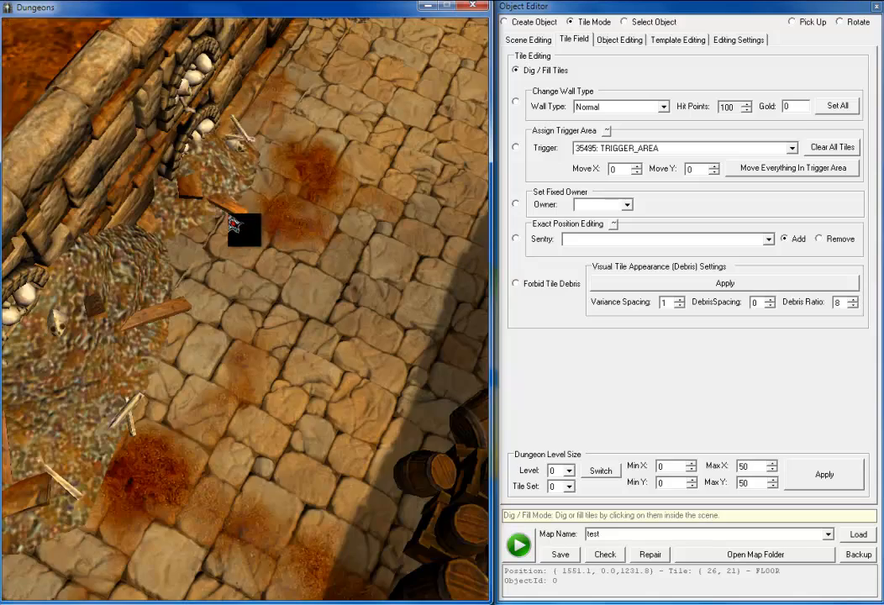
click(126, 299)
click(350, 301)
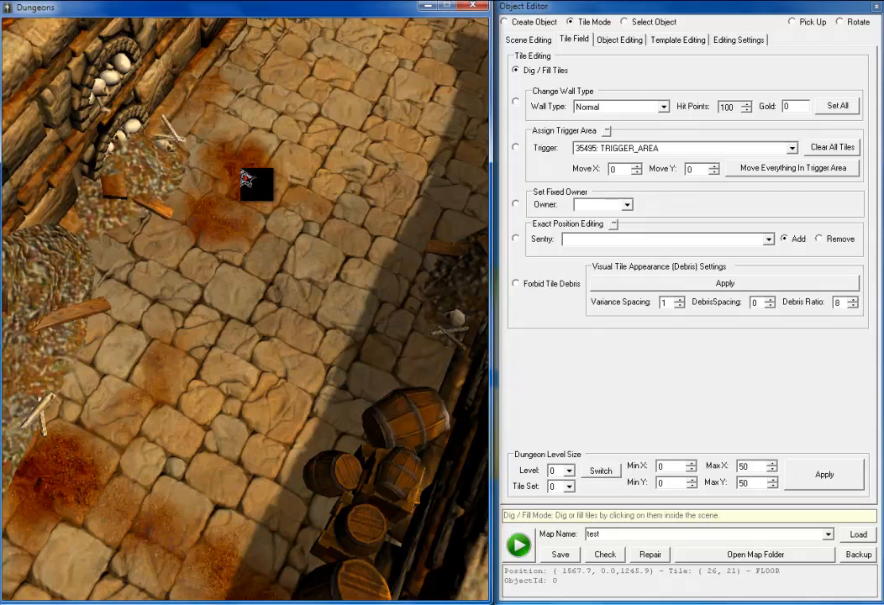
scroll(246, 188, down, 5)
click(572, 240)
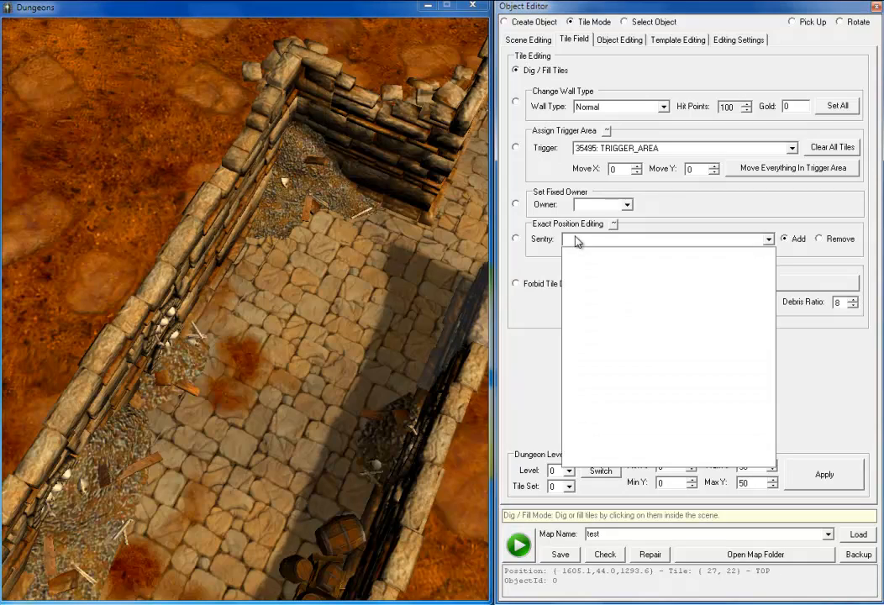
click(572, 240)
- Forbid debris on the wall tiles along the corridor's west side and apply the debris settings with Variance Spacing 3
click(571, 286)
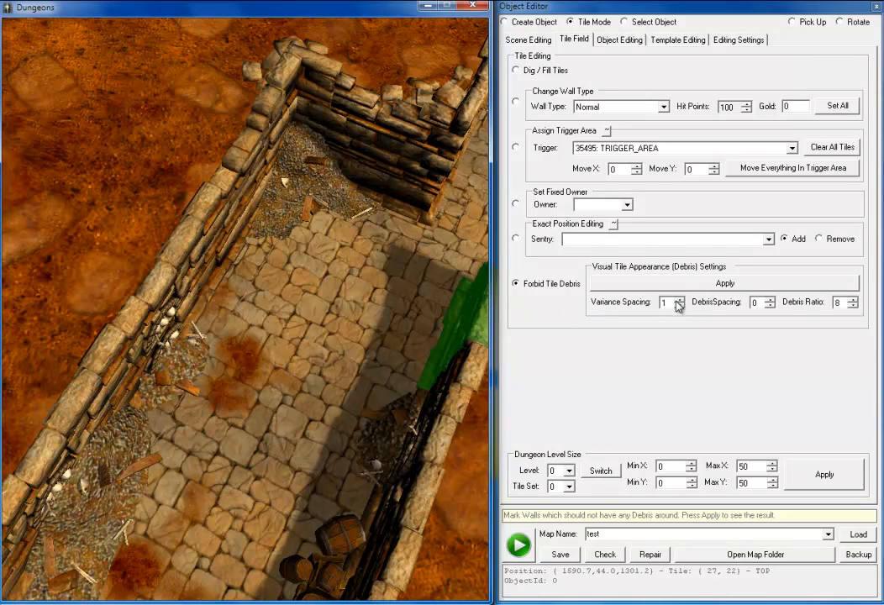
click(233, 223)
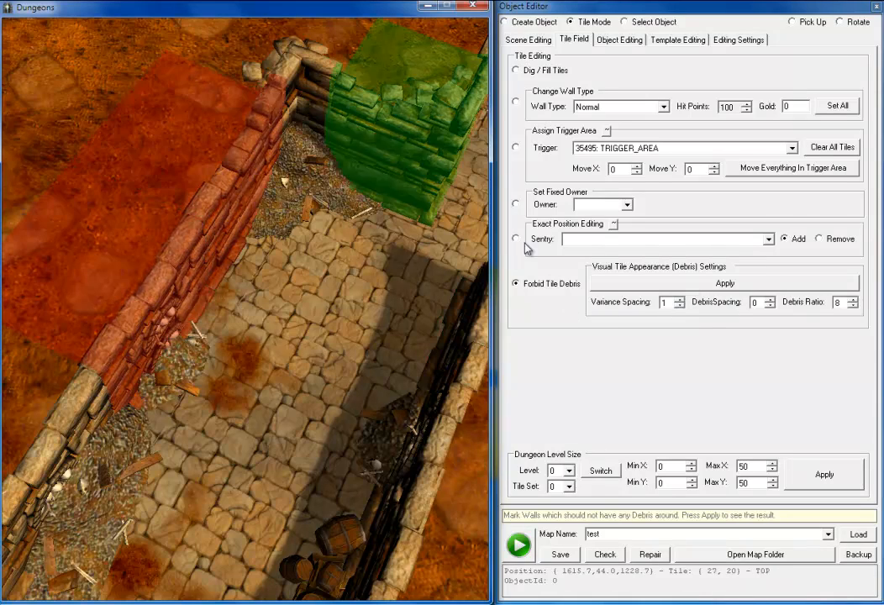
click(679, 299)
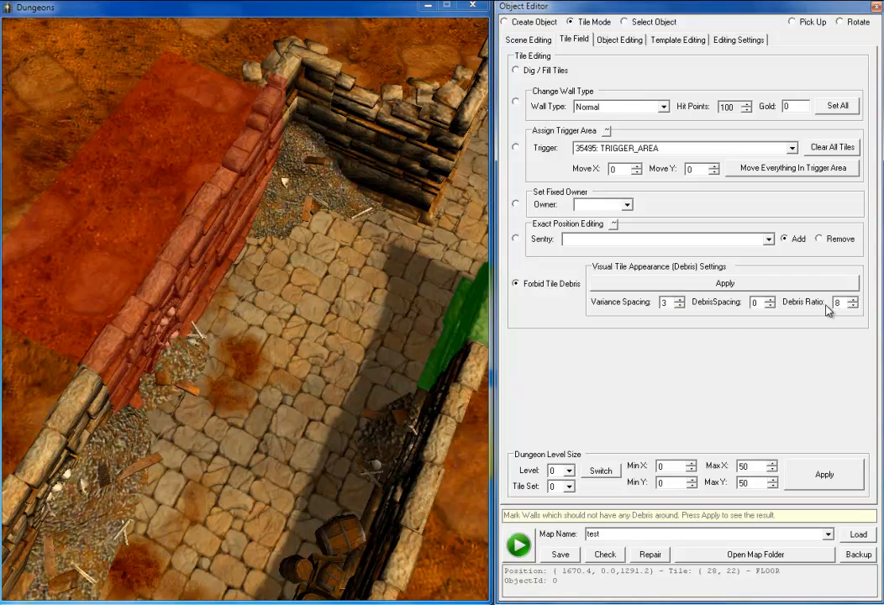
click(720, 284)
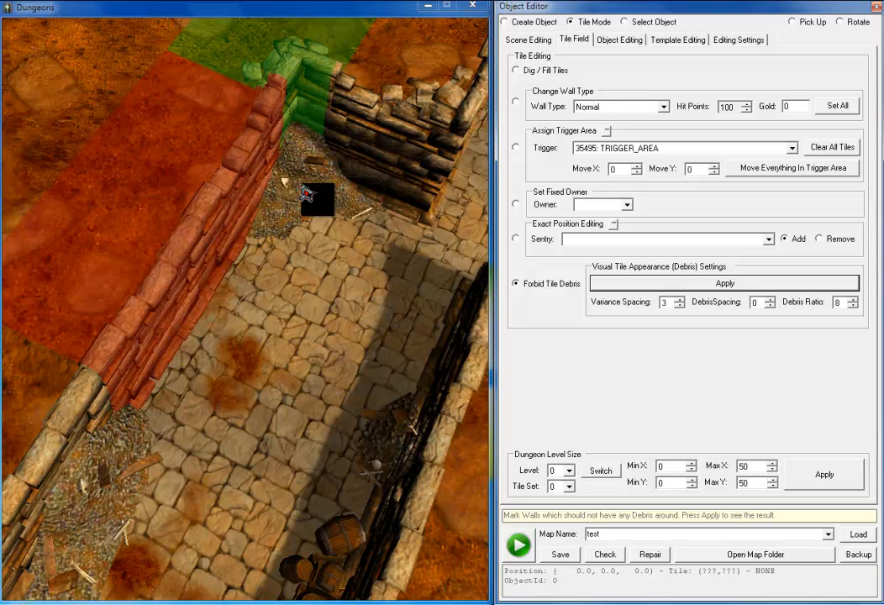
scroll(319, 303, down, 2)
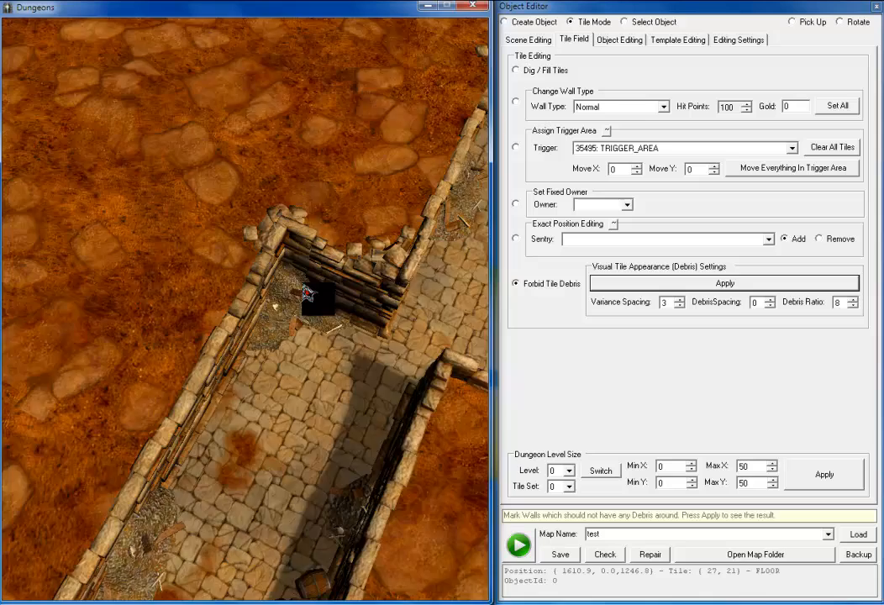
key(w)
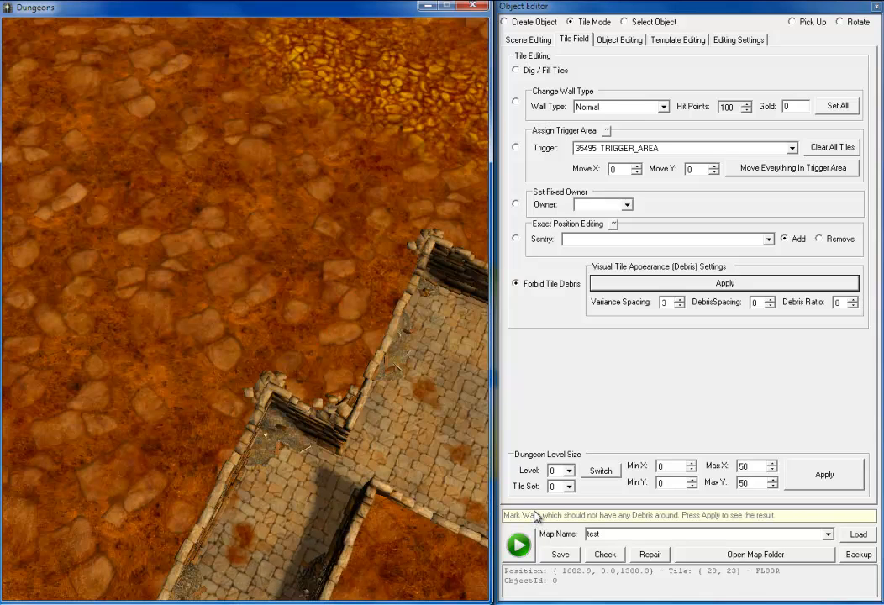